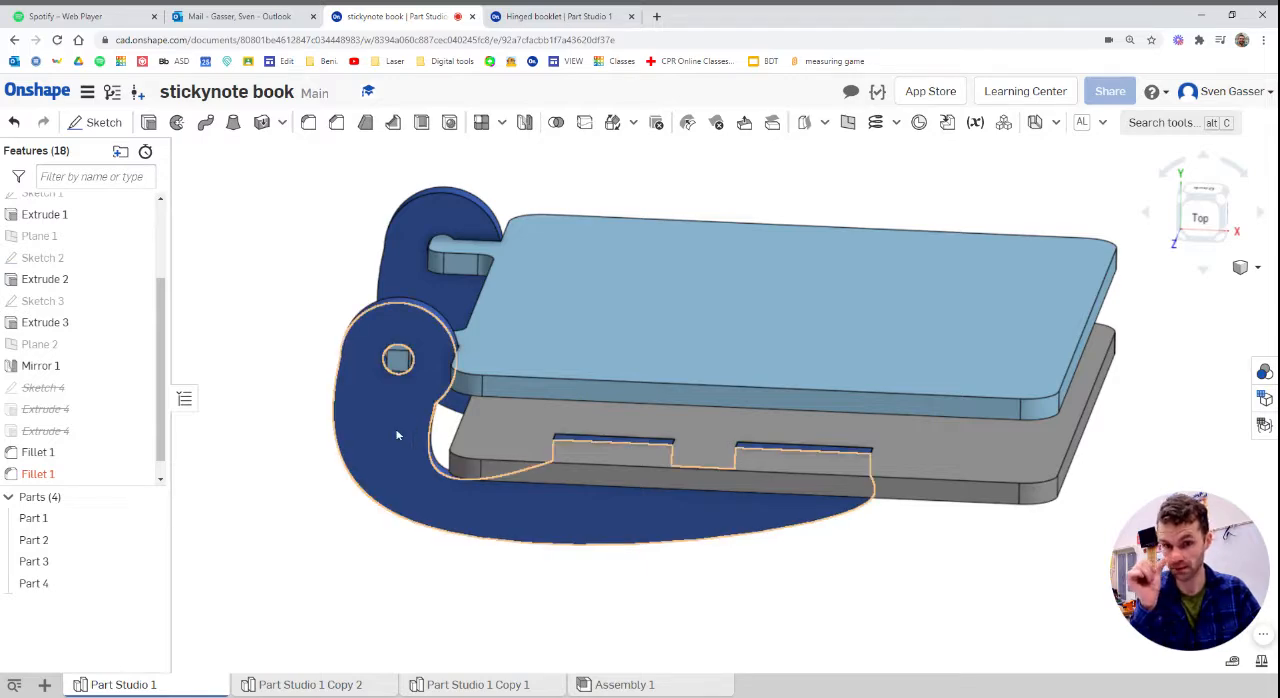
Examine the finished stickynote book model and measure the long edge of the upper cover
mouse_move(349, 435)
right_down()
mouse_move(351, 551)
mouse_move(357, 431)
right_up()
right_drag(580, 470, 531, 513)
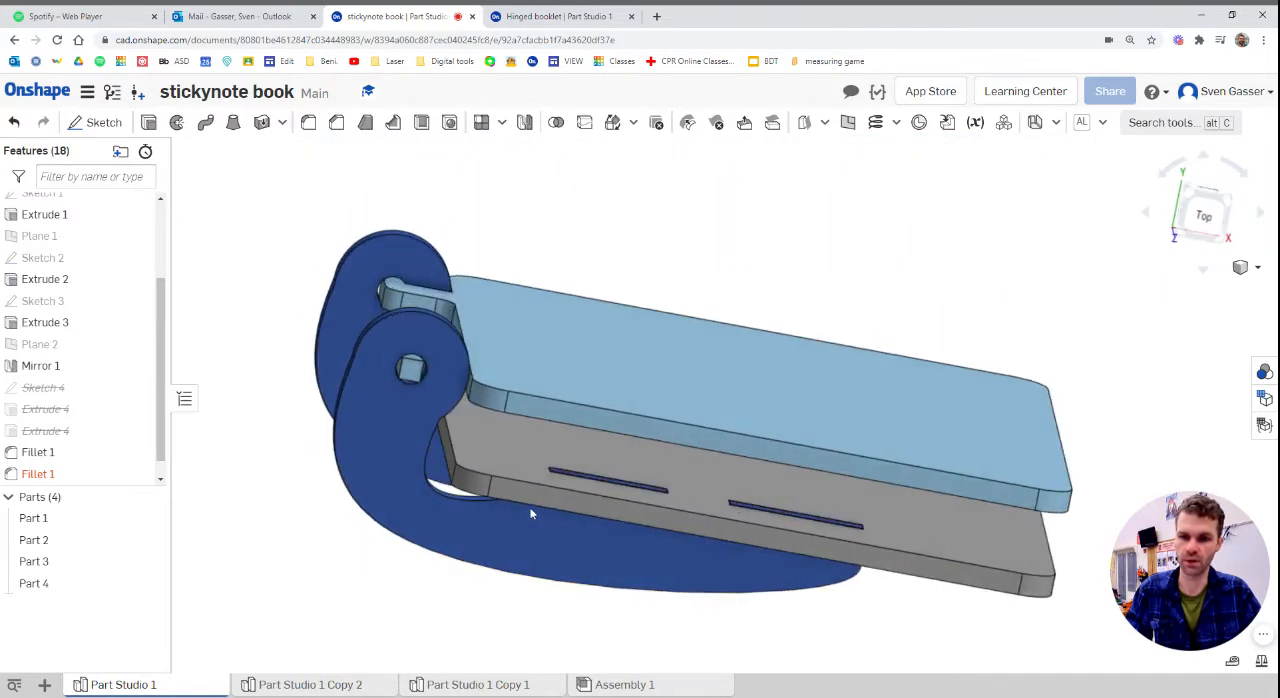
scroll(500, 528, down, 3)
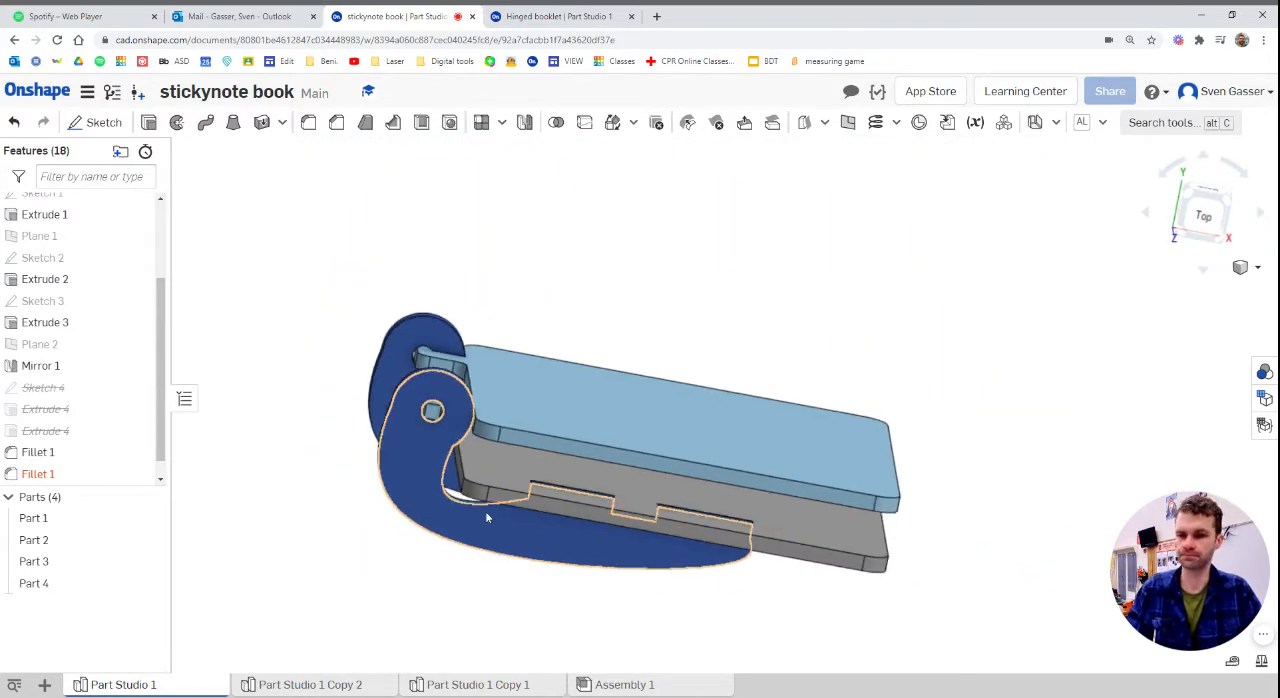
scroll(494, 538, up, 3)
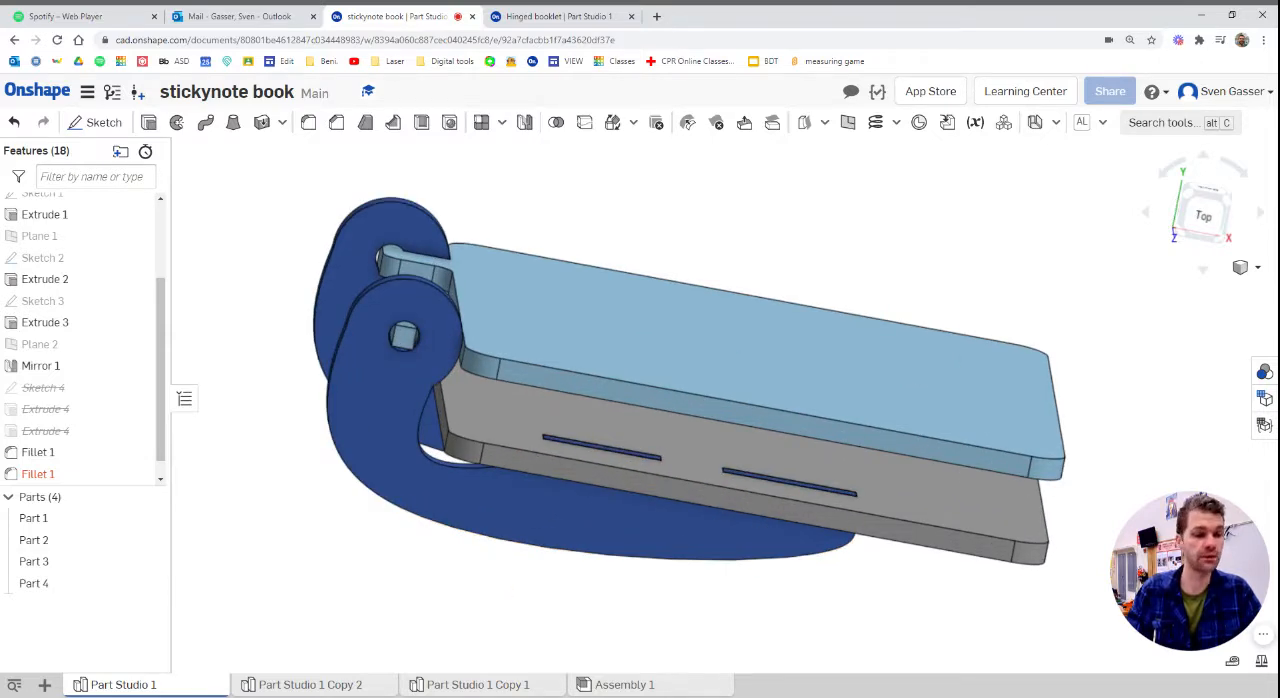
click(665, 392)
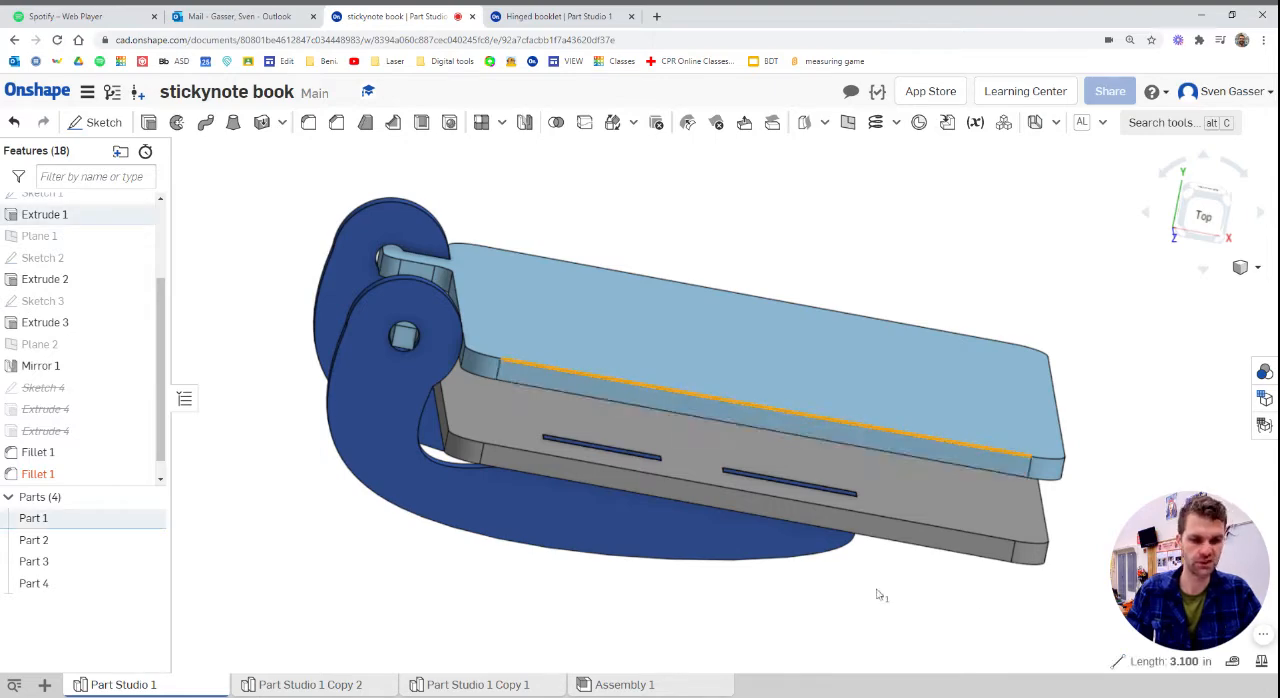
click(846, 607)
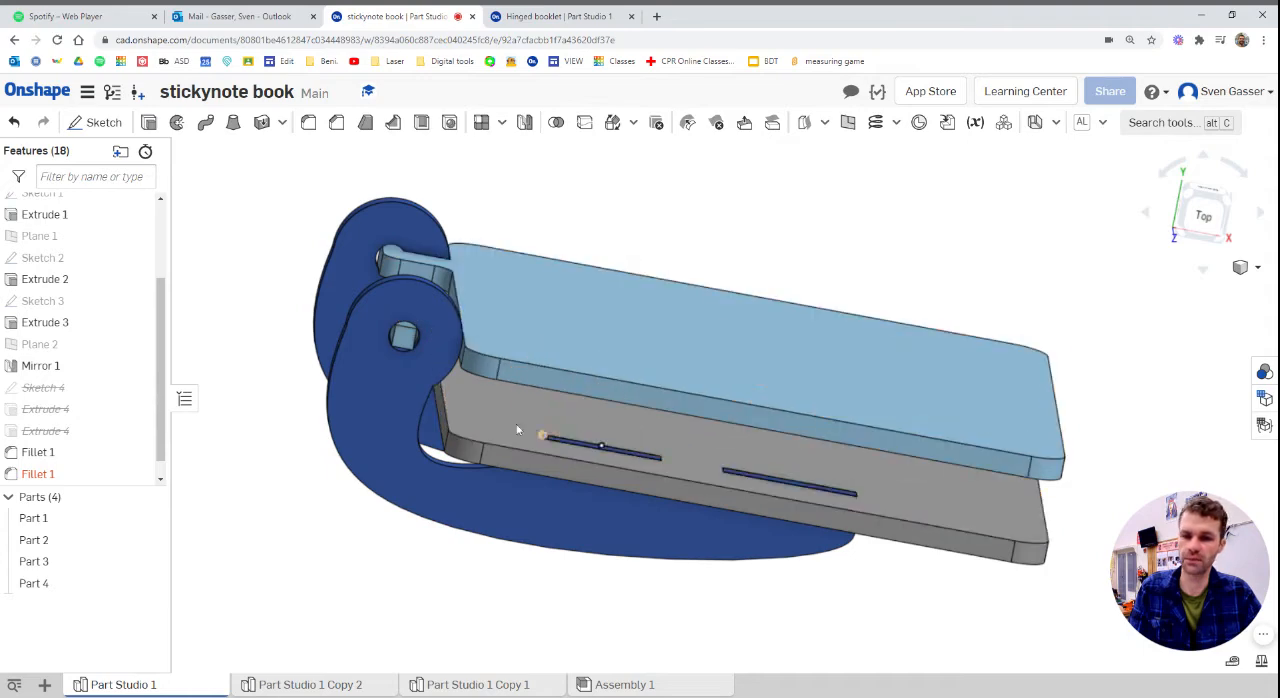
Measure the gap between the upper and lower covers near the hinge end
right_drag(517, 430, 482, 500)
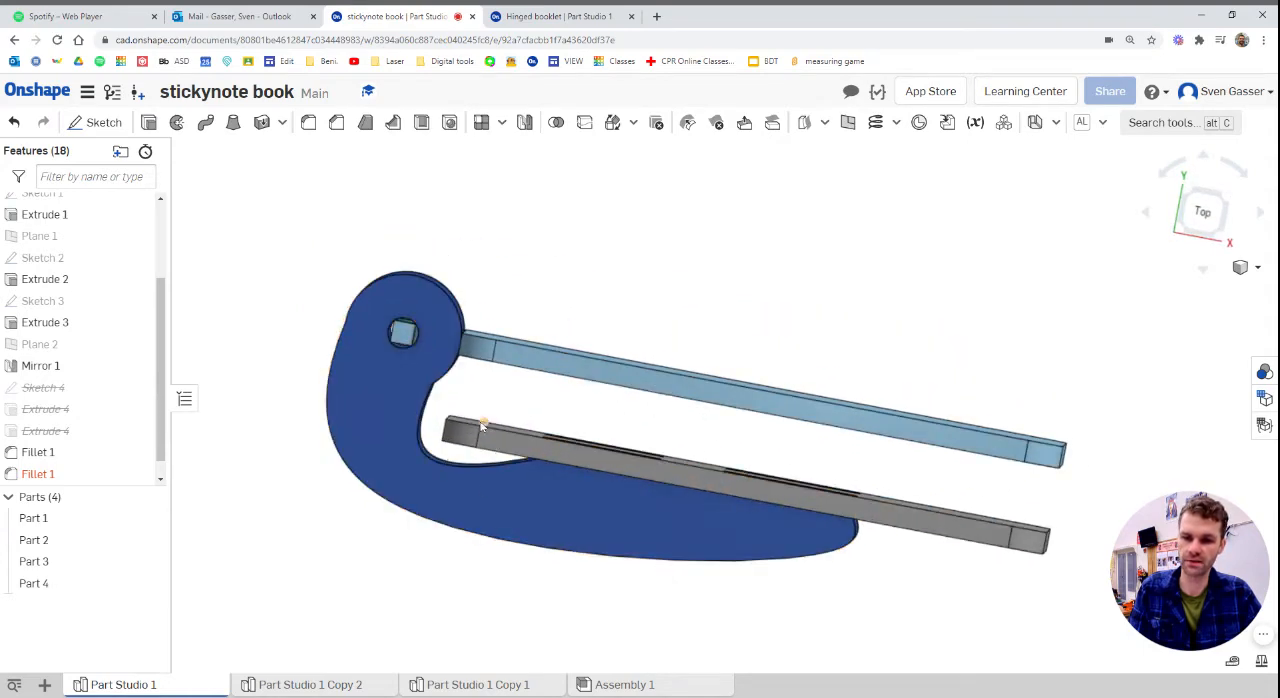
click(481, 425)
click(491, 362)
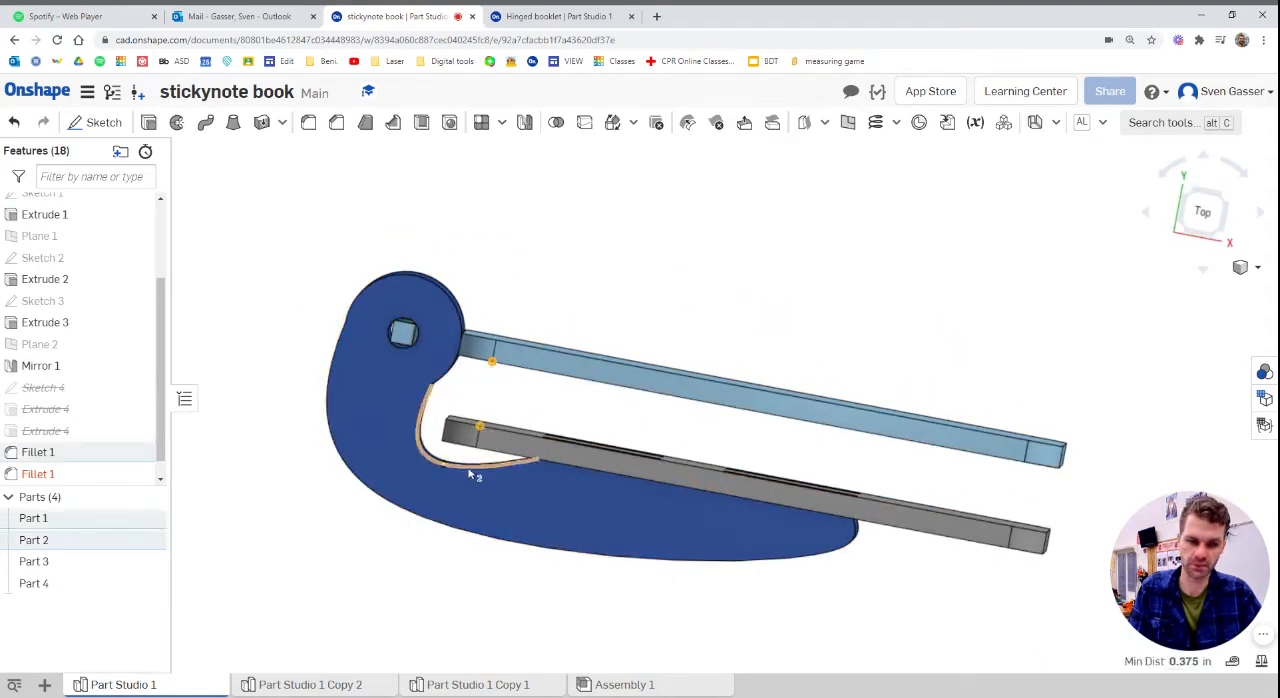
right_drag(470, 459, 471, 491)
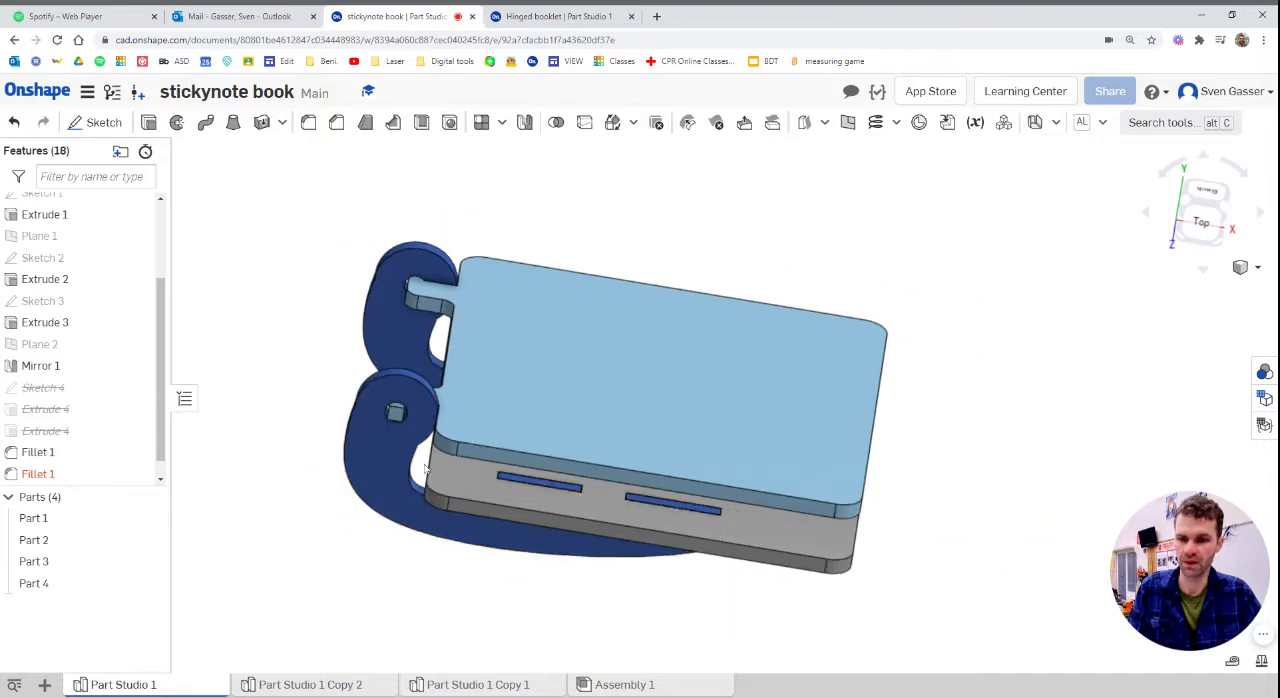
Examine the square-cornered booklet version in Part Studio 1 Copy 2 and its hinge from several angles
click(320, 686)
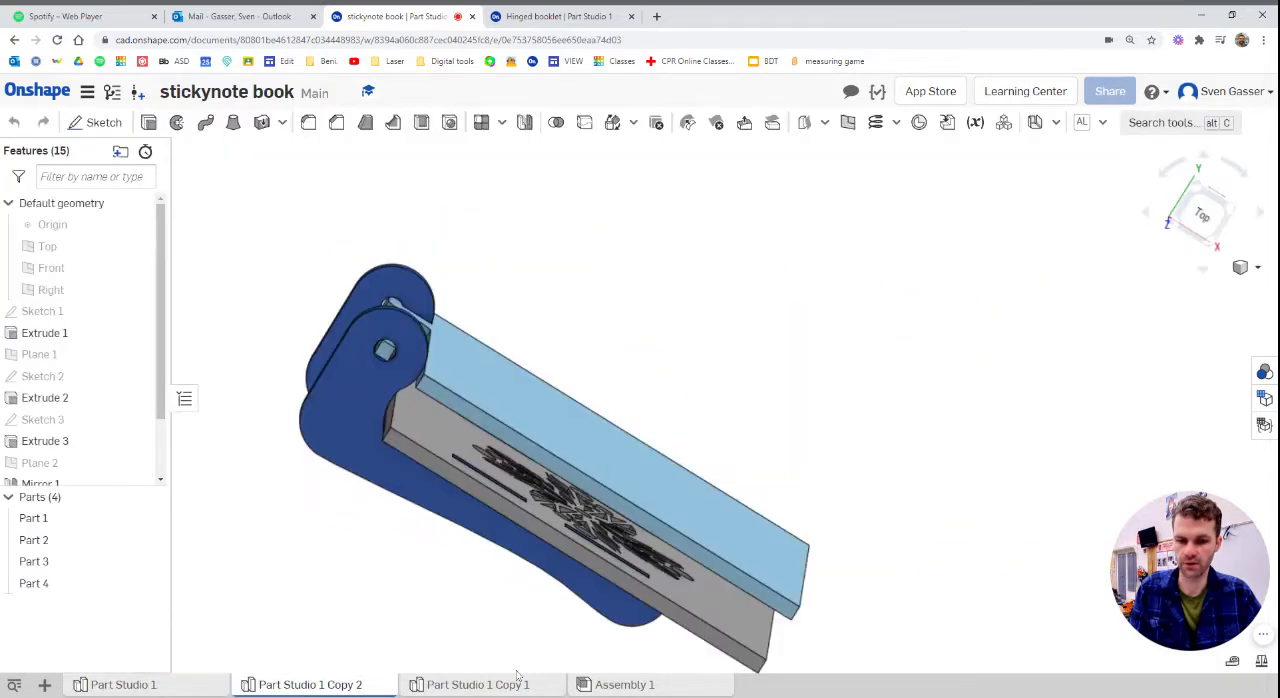
right_drag(457, 577, 362, 562)
scroll(496, 511, down, 3)
scroll(496, 511, up, 2)
click(403, 432)
click(368, 557)
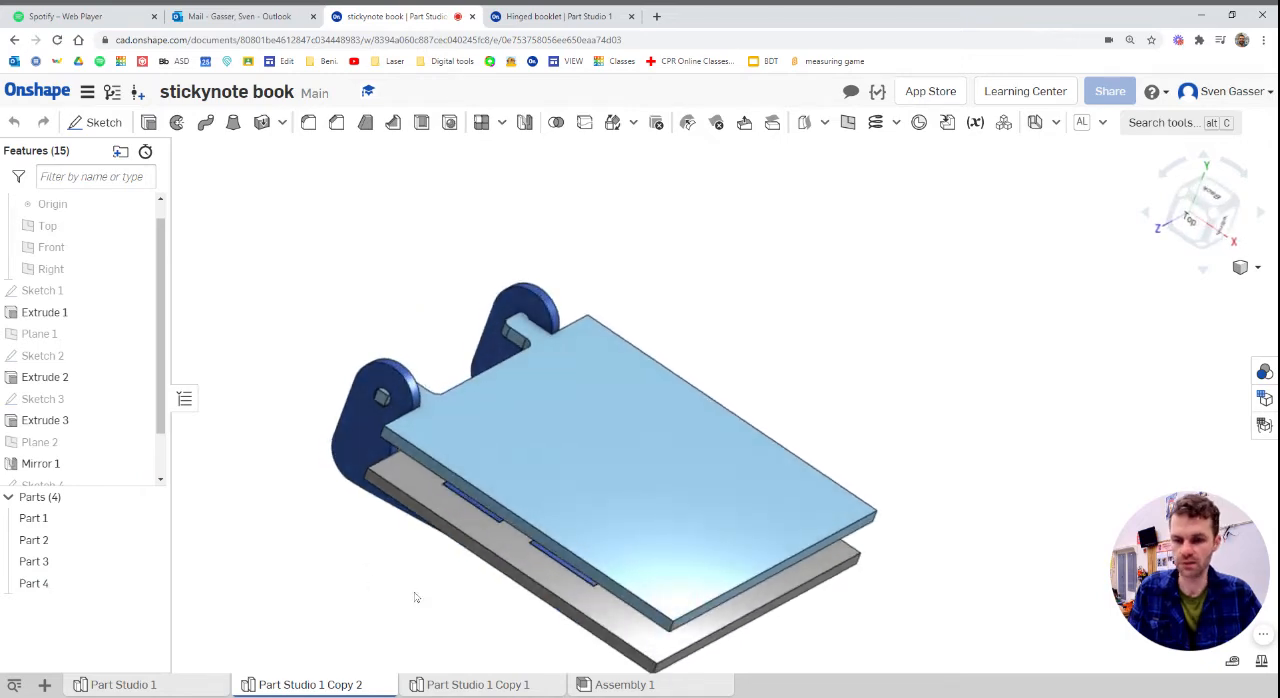
In the Hinged booklet document, start a new sketch on the Top plane and view it from the top
click(537, 17)
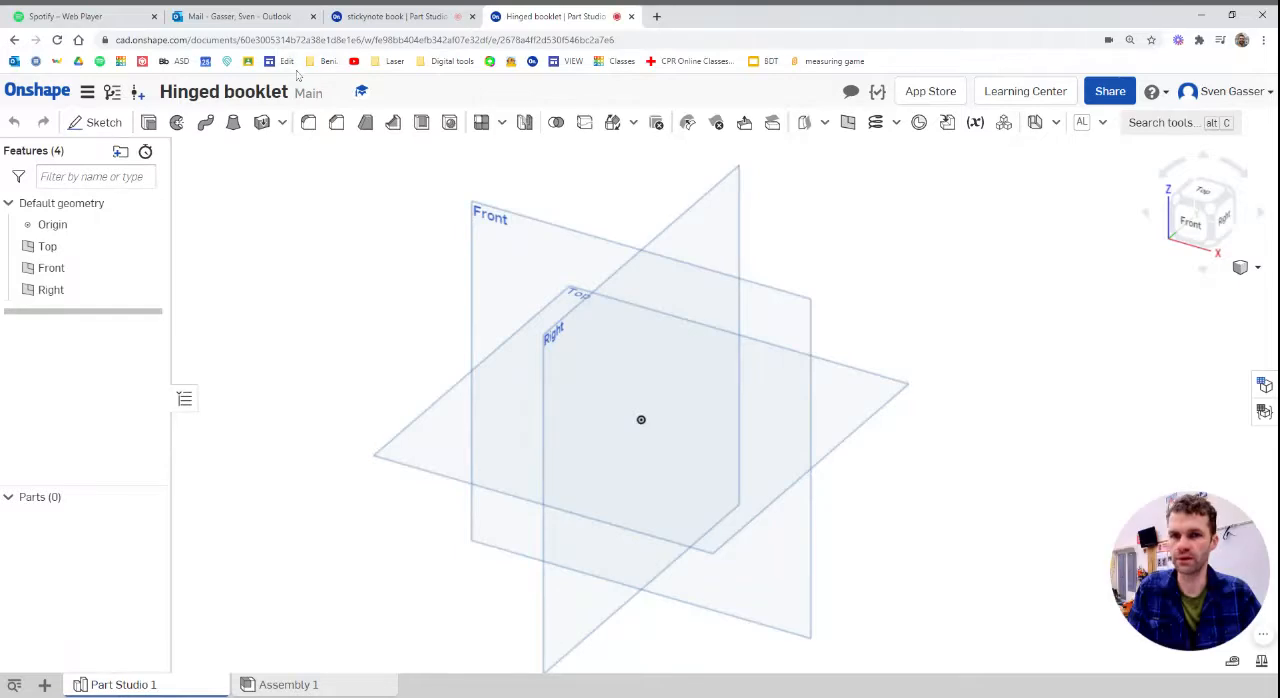
click(90, 127)
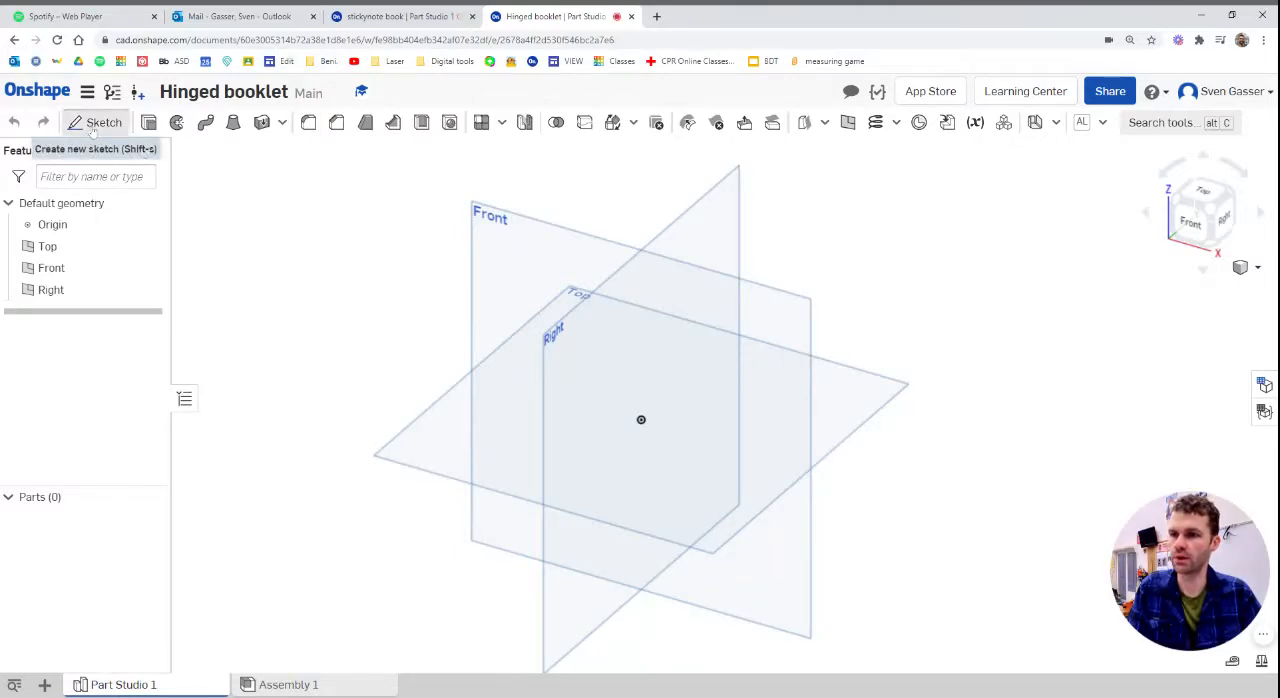
click(450, 434)
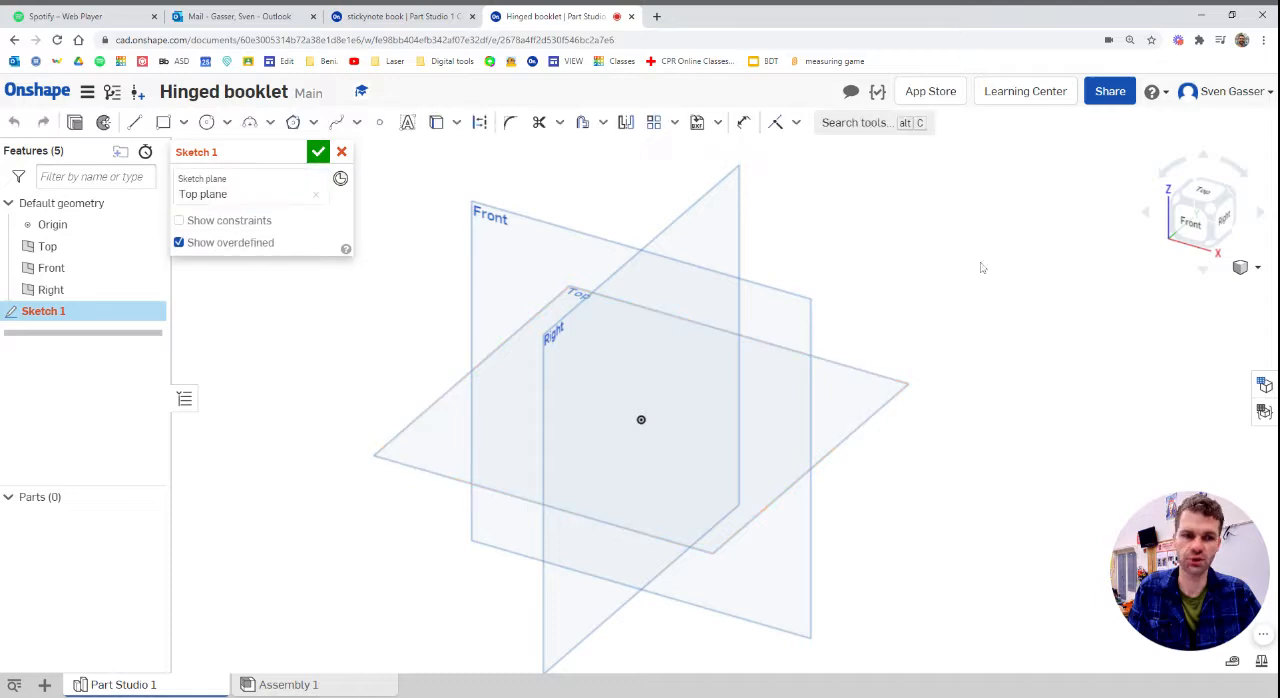
click(1208, 192)
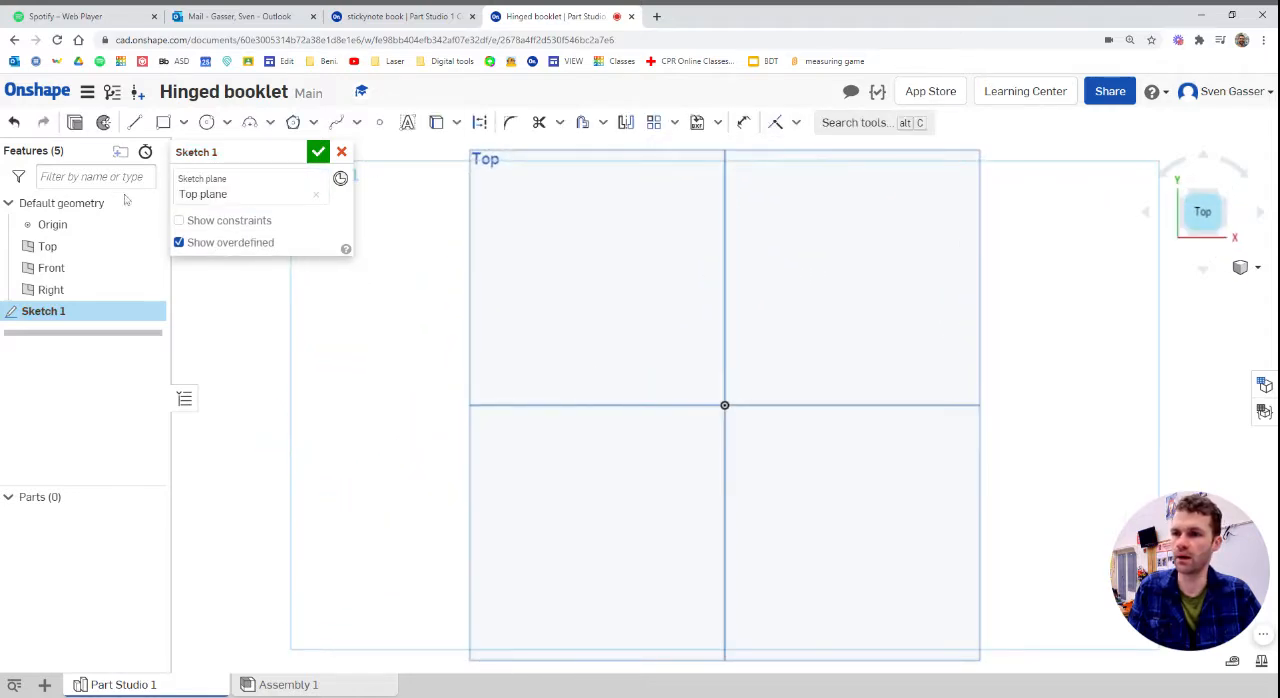
Hide the Right, Front and Top planes and the origin
click(150, 290)
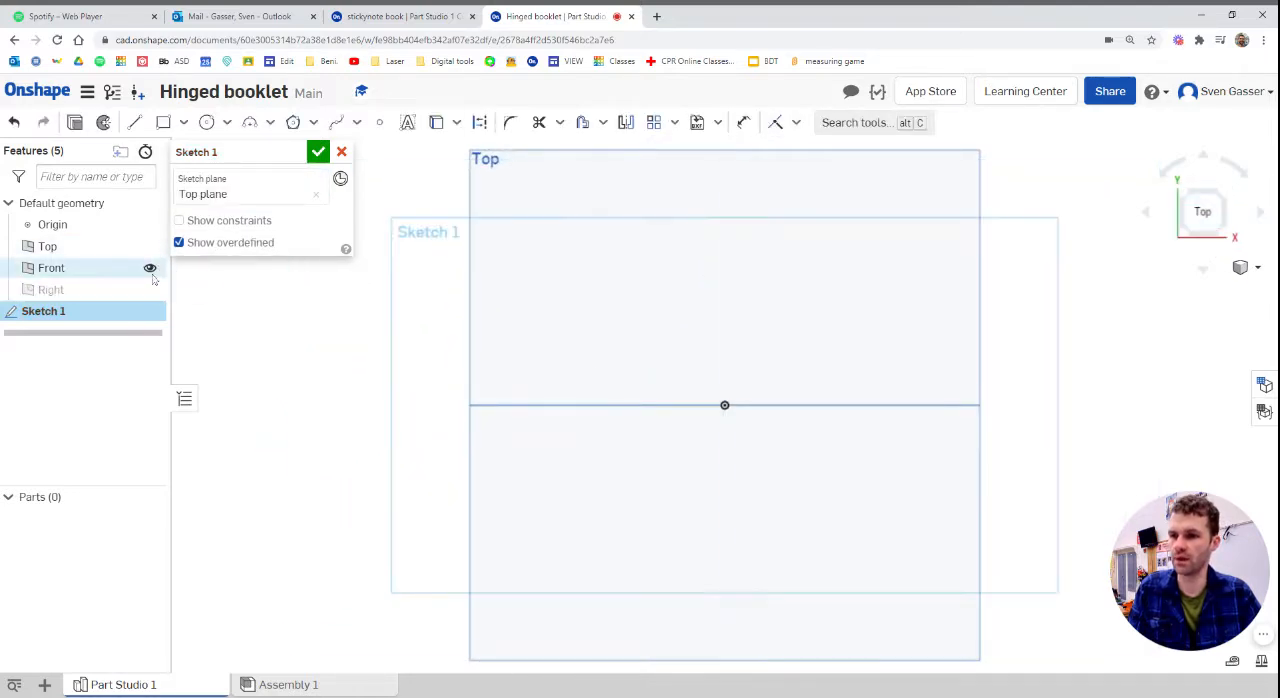
click(150, 268)
click(150, 246)
click(150, 225)
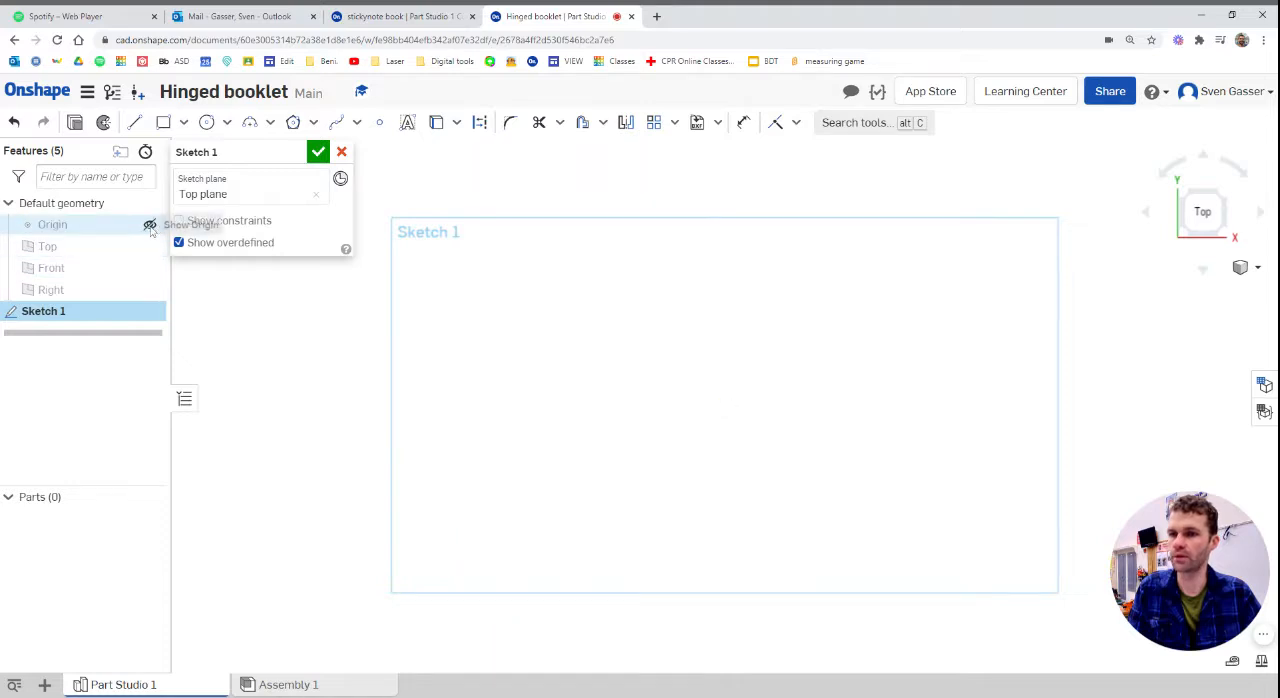
Sketch a corner rectangle on the Top plane and set both its width and height to 3.25 in
click(163, 122)
mouse_move(621, 313)
mouse_down()
mouse_move(780, 437)
mouse_move(823, 506)
mouse_up()
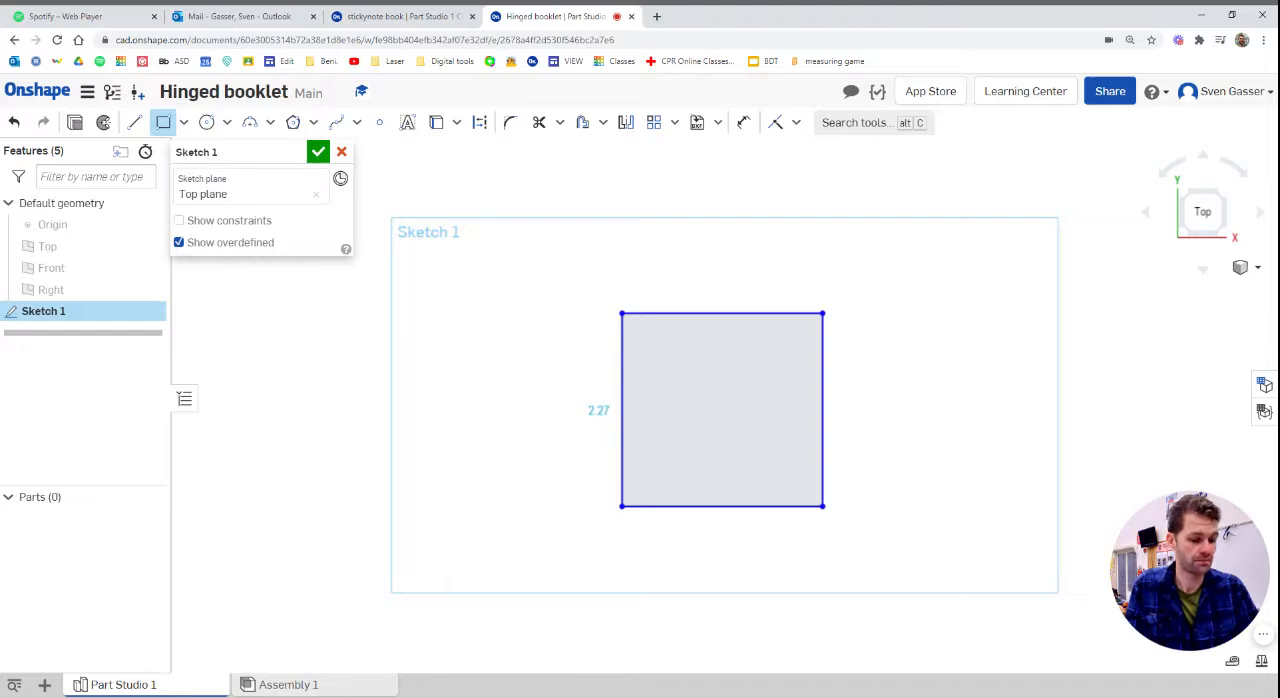
text(3)
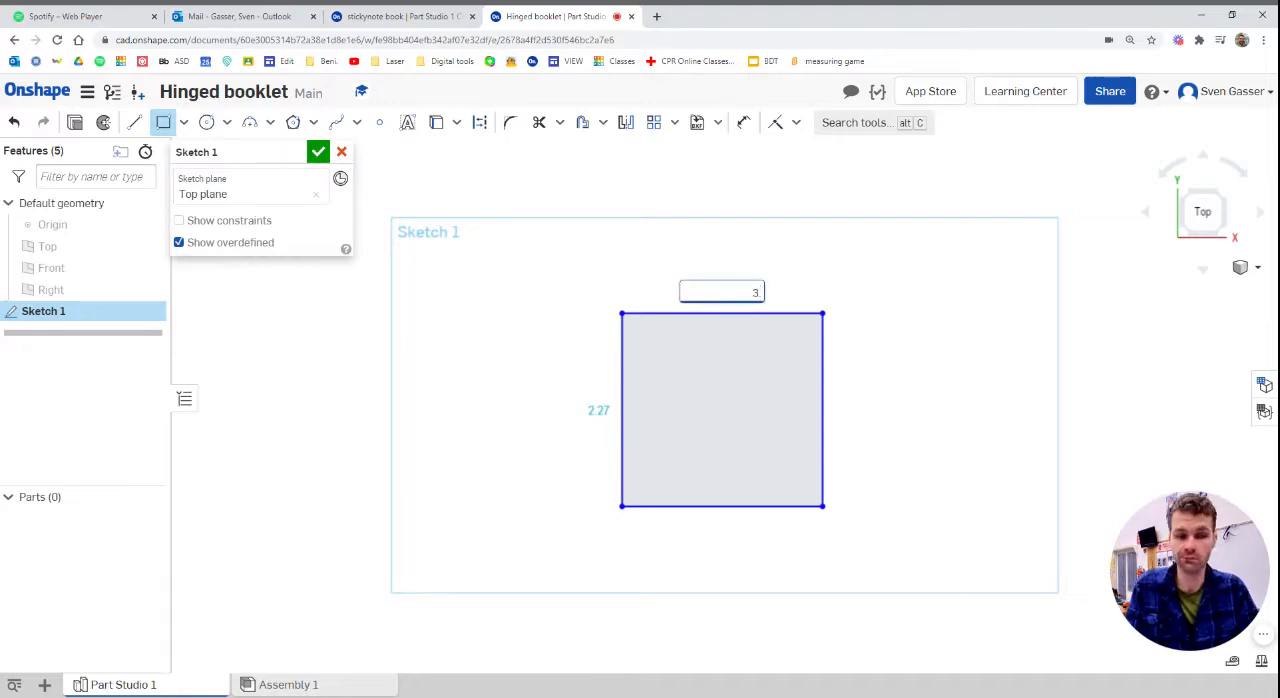
text(.25)
key(Return)
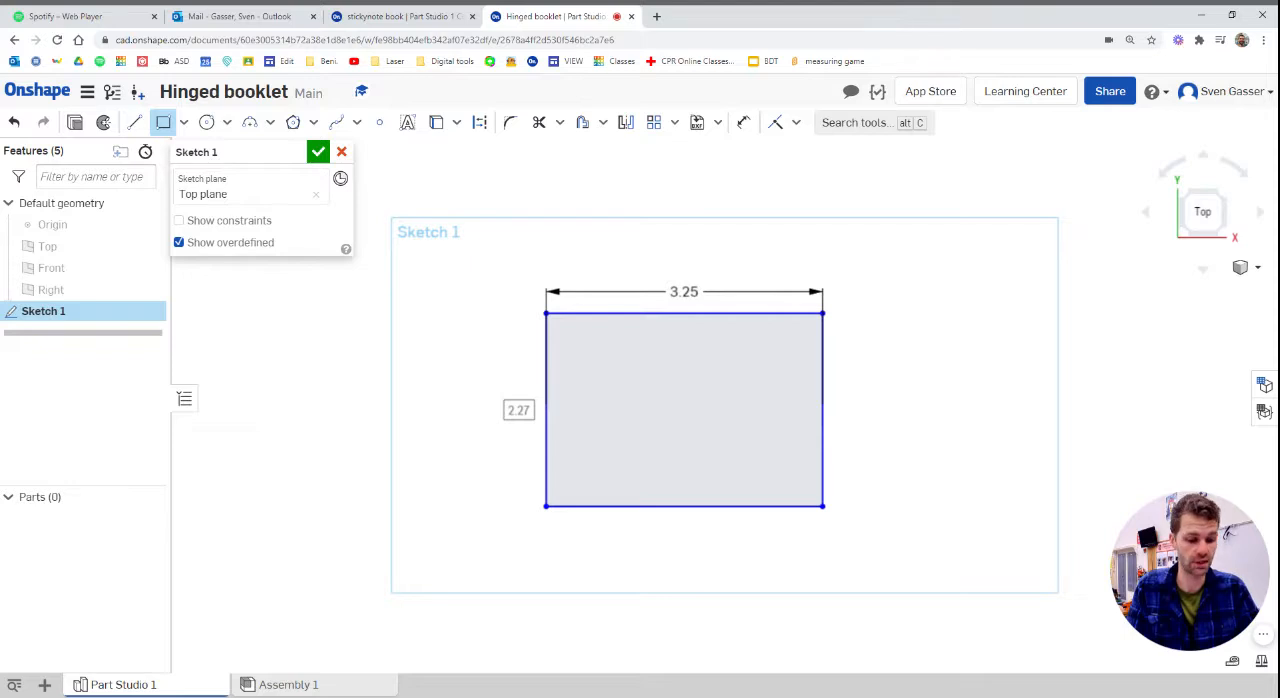
click(518, 410)
text(3.25)
key(Return)
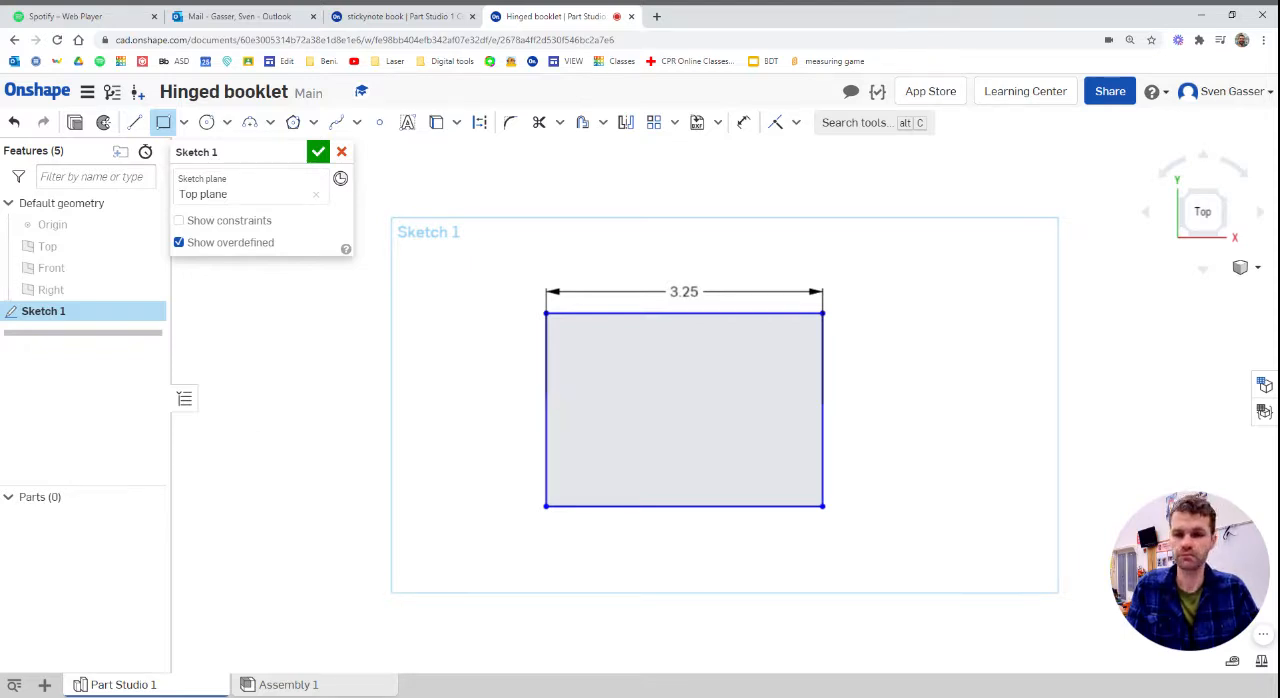
Reposition the square's width dimension text beyond its upper-right corner and the height dimension outside its right edge
scroll(723, 463, down, 3)
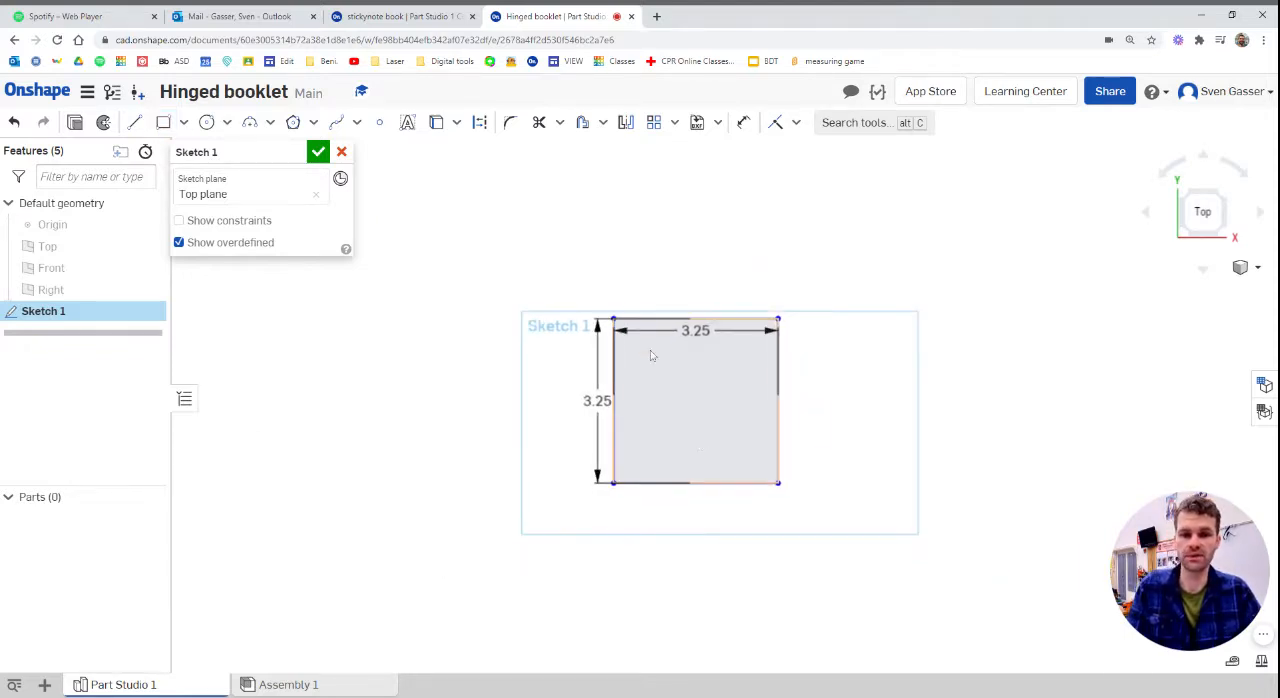
scroll(654, 357, up, 2)
mouse_move(708, 341)
mouse_down()
mouse_move(757, 294)
mouse_move(890, 296)
mouse_up()
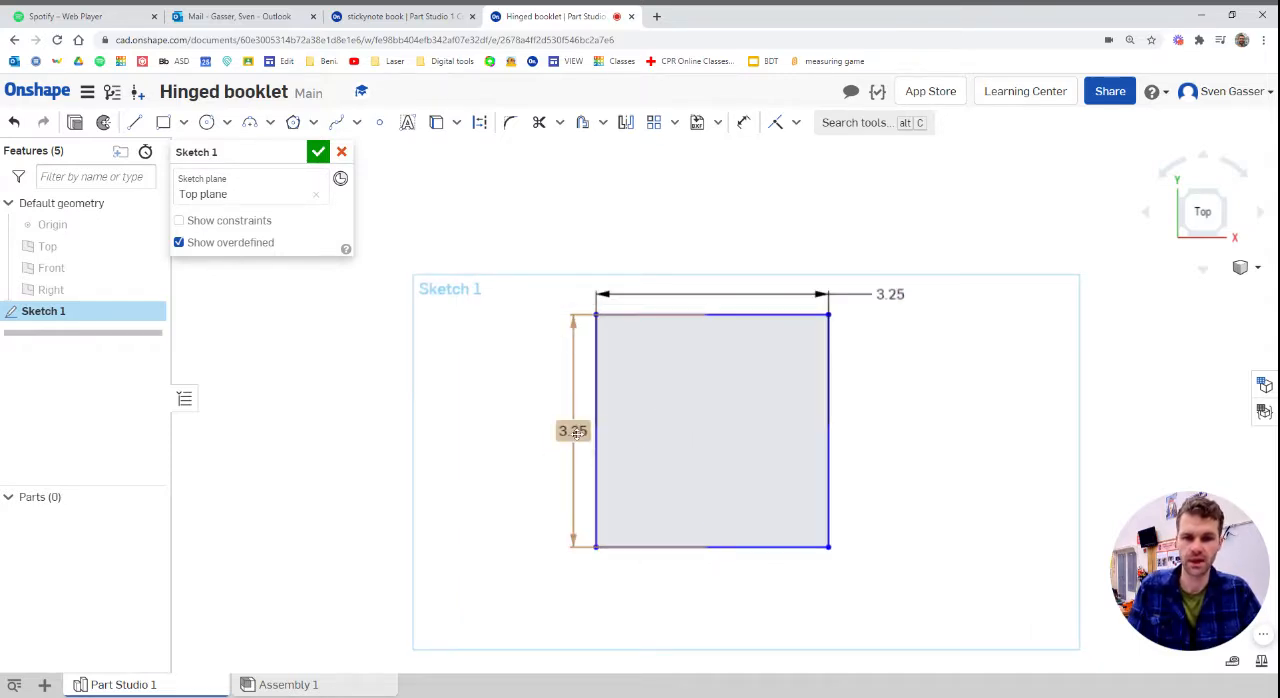
drag(573, 430, 915, 418)
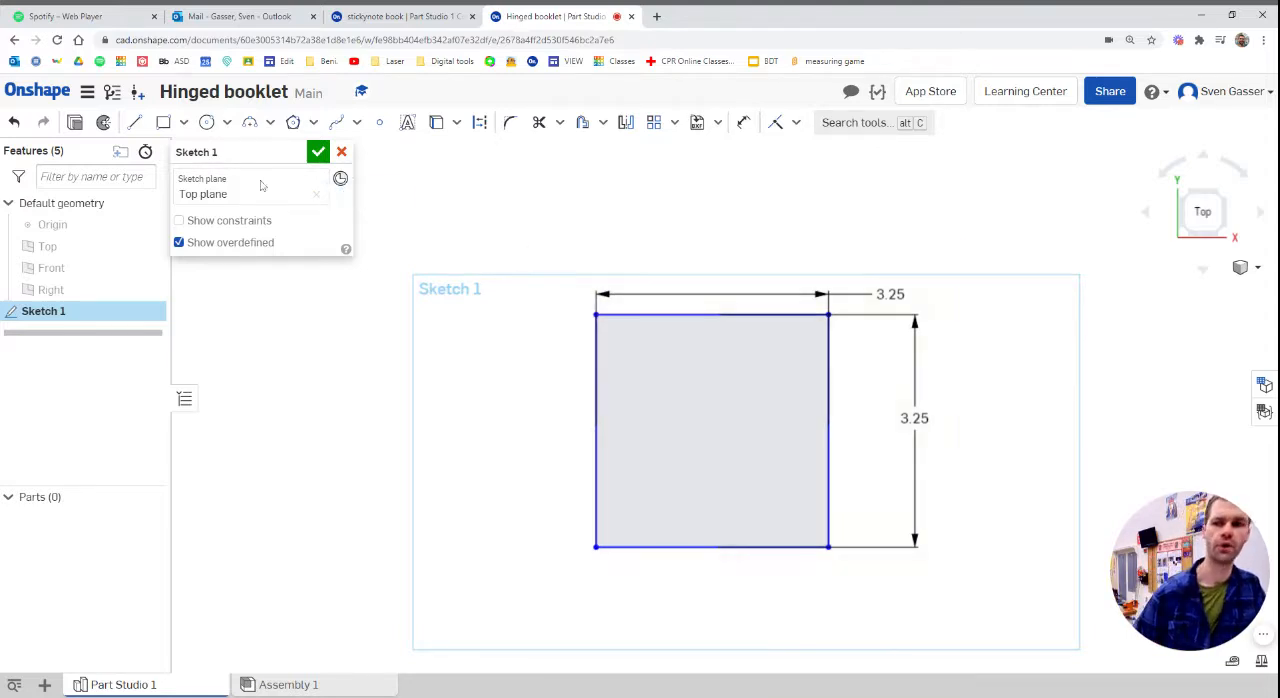
Draw a horizontal line between the midpoints of the square's left and right edges and convert it to construction
click(135, 122)
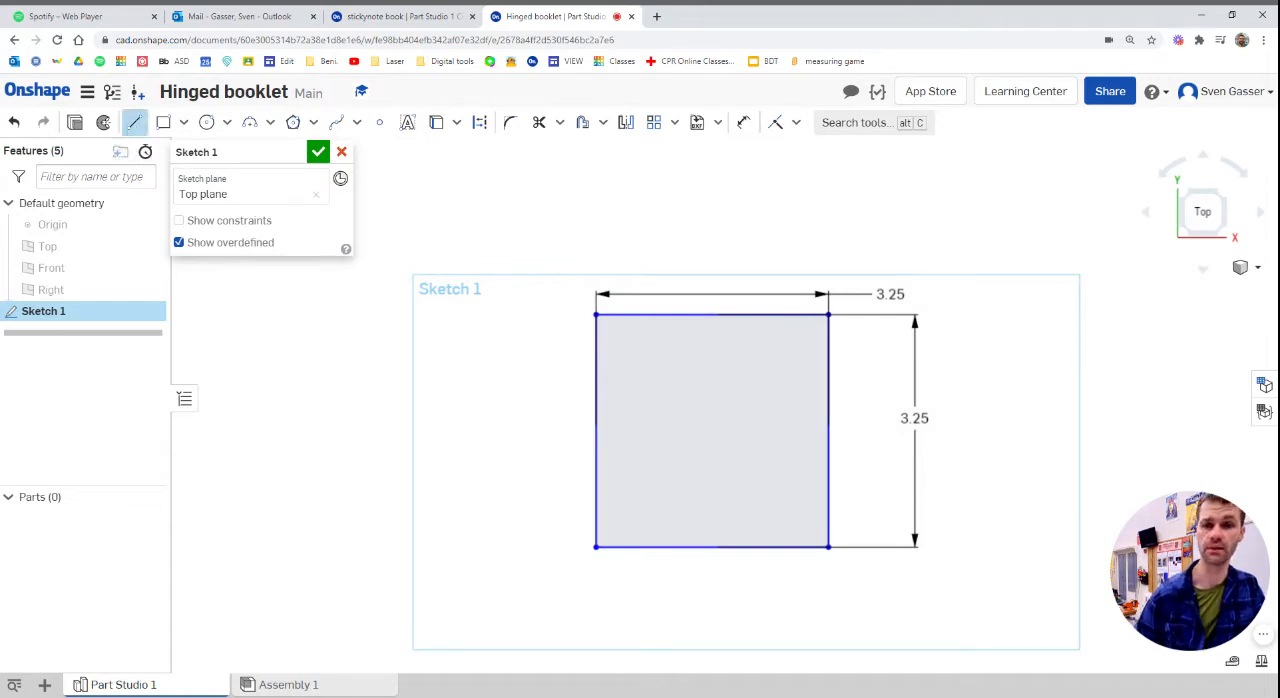
click(623, 449)
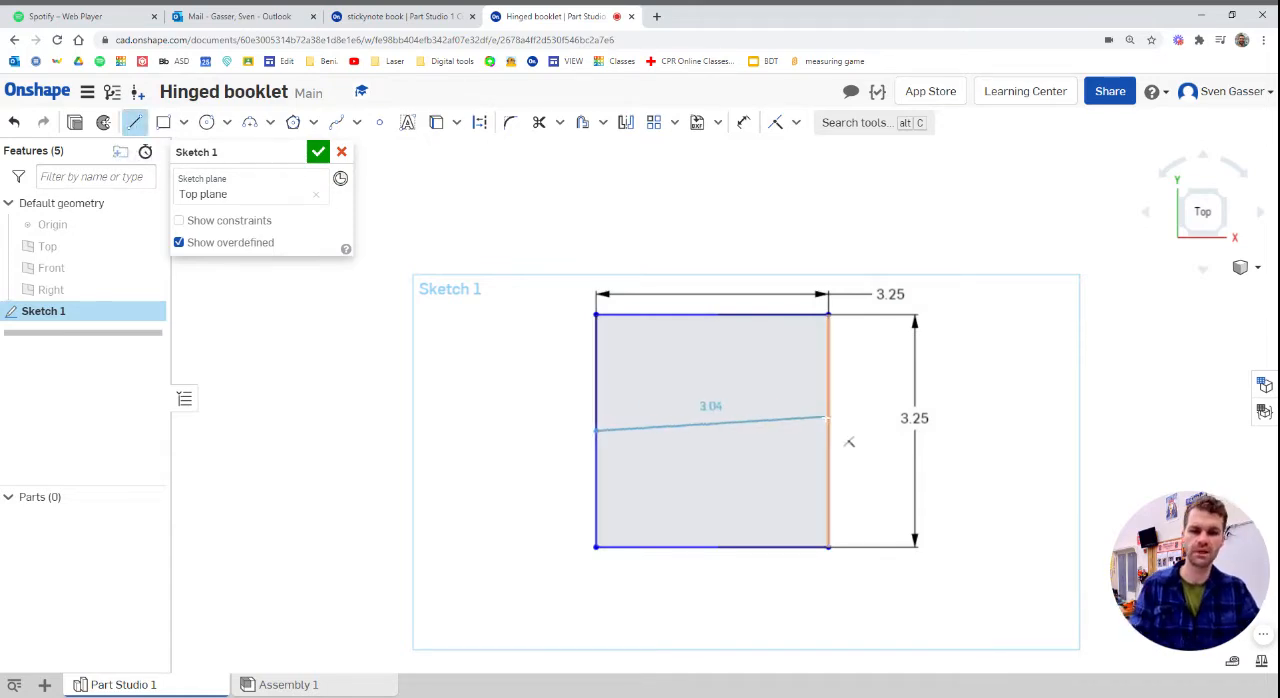
click(829, 431)
key(Escape)
click(794, 431)
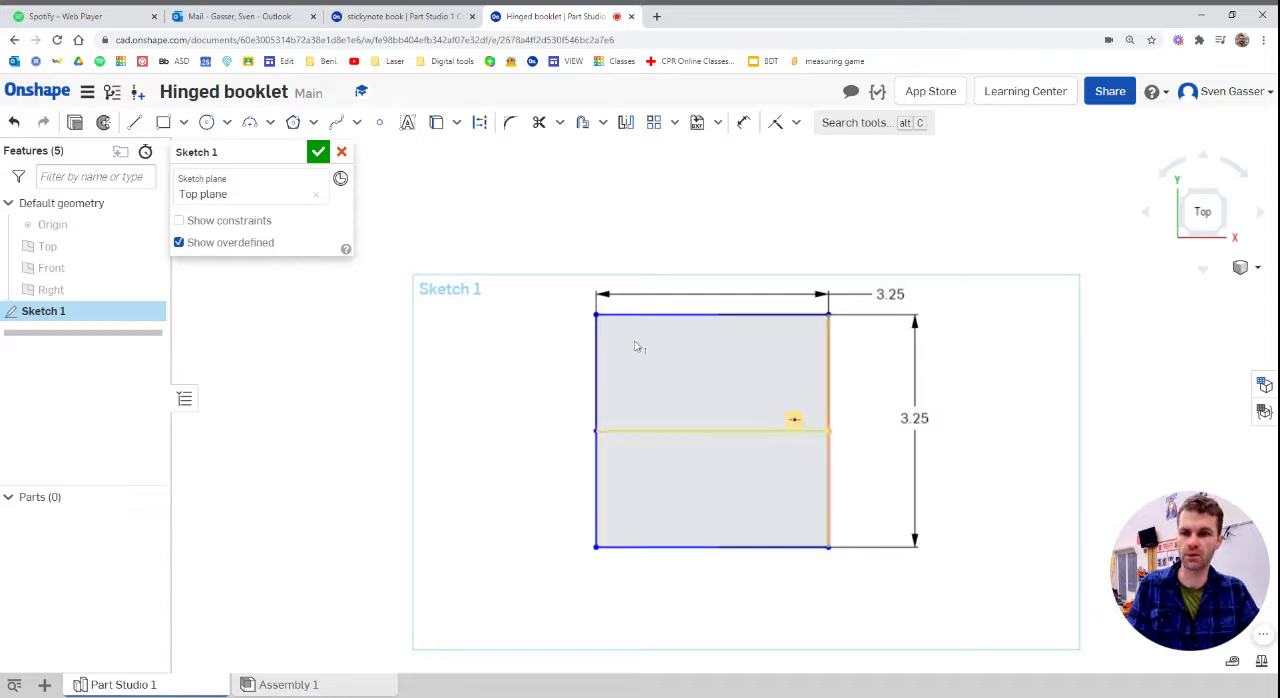
click(480, 122)
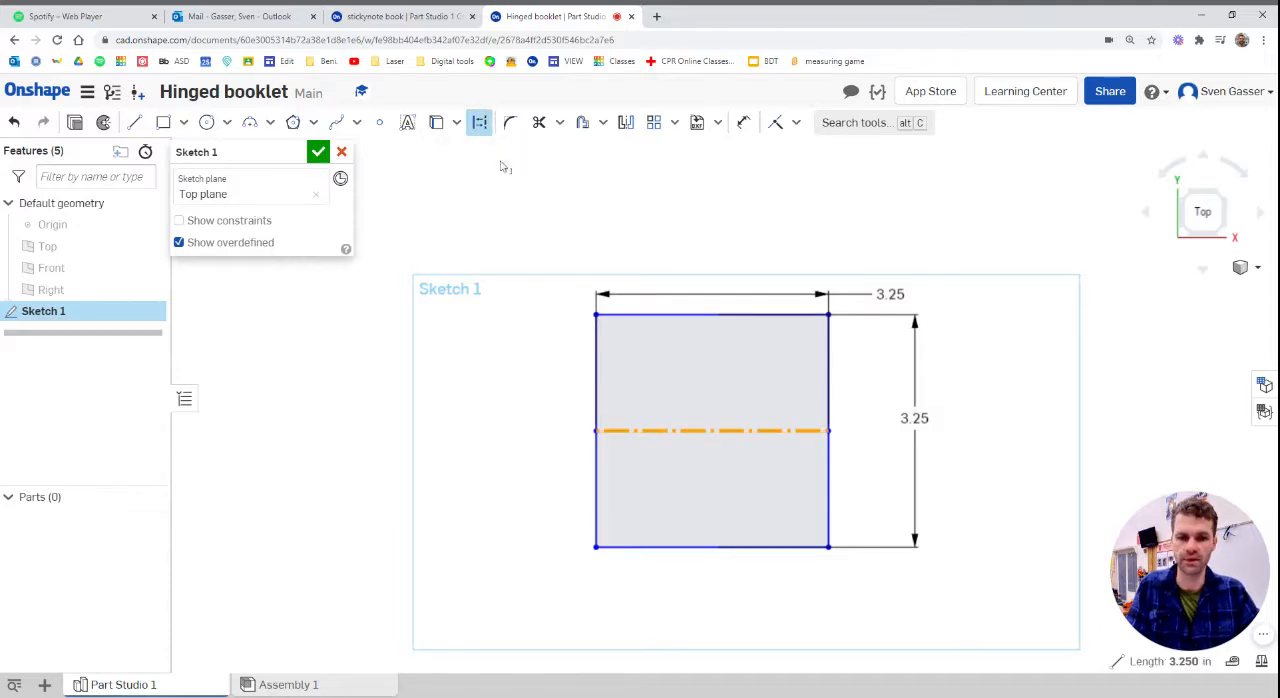
click(505, 436)
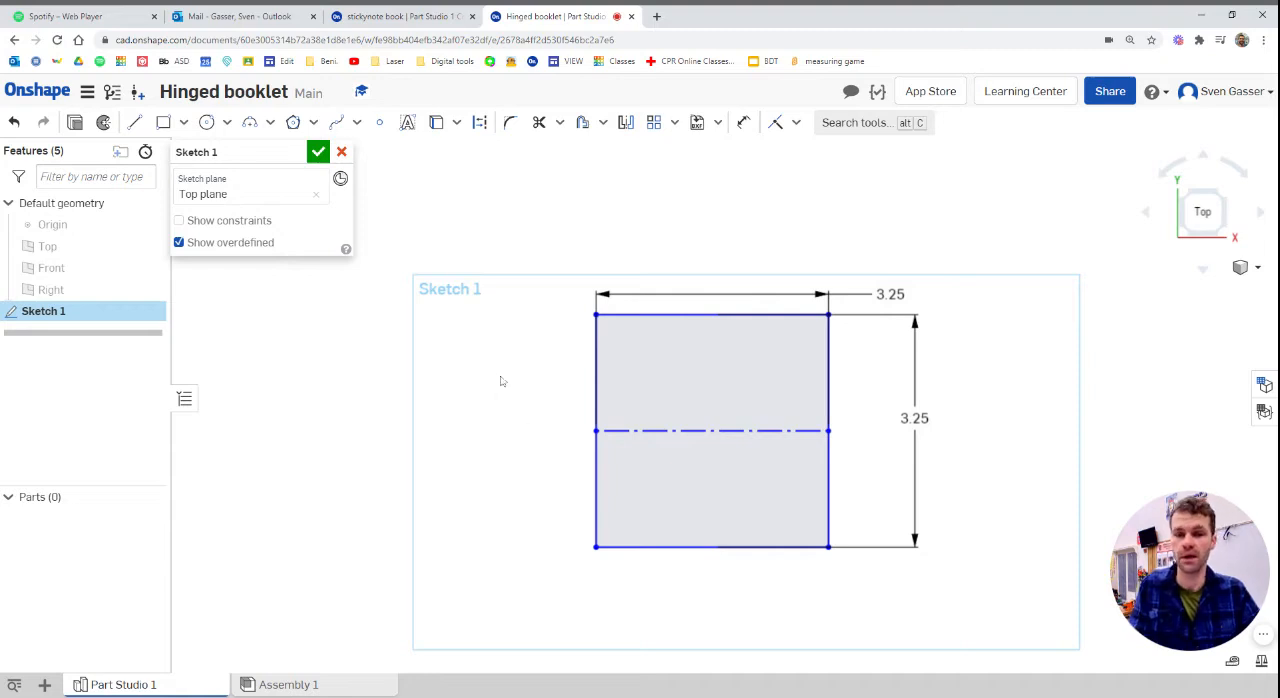
Sketch an L-shaped hinge tab about 0.47 in wide on the square's left edge above the centreline, with an upper notch about 0.24 by 0.22 in
scroll(506, 378, down, 3)
scroll(690, 385, down, 2)
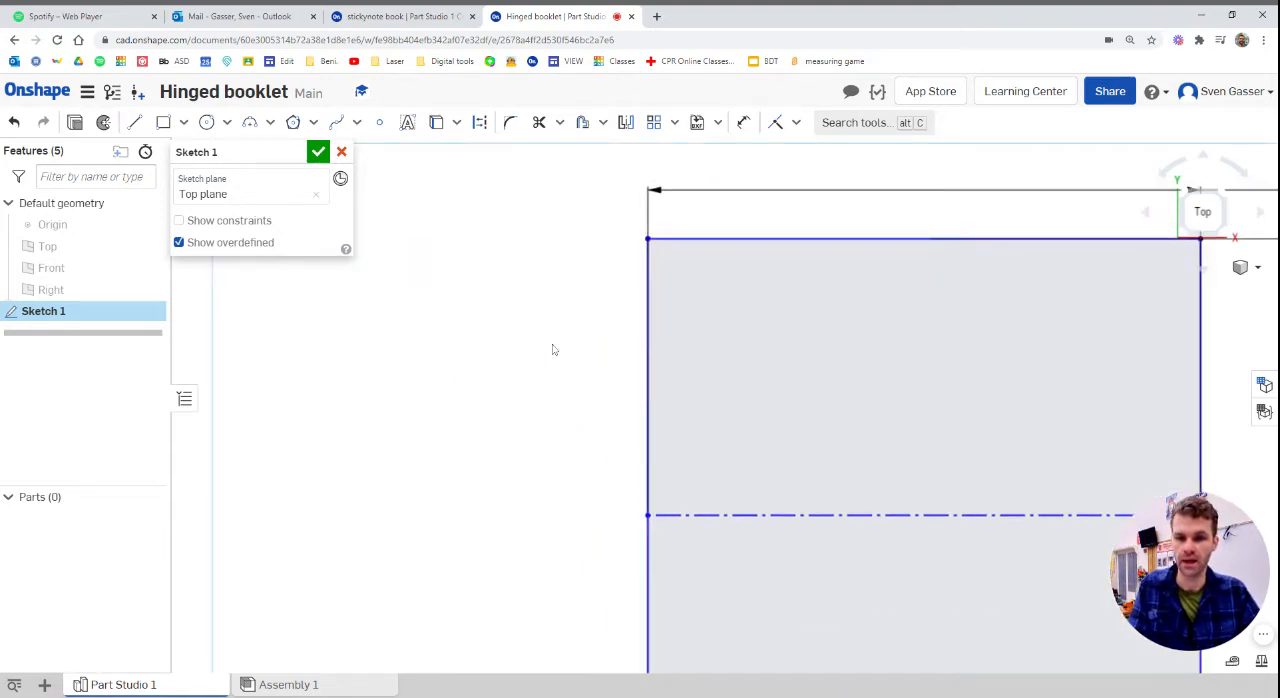
scroll(553, 349, down, 1)
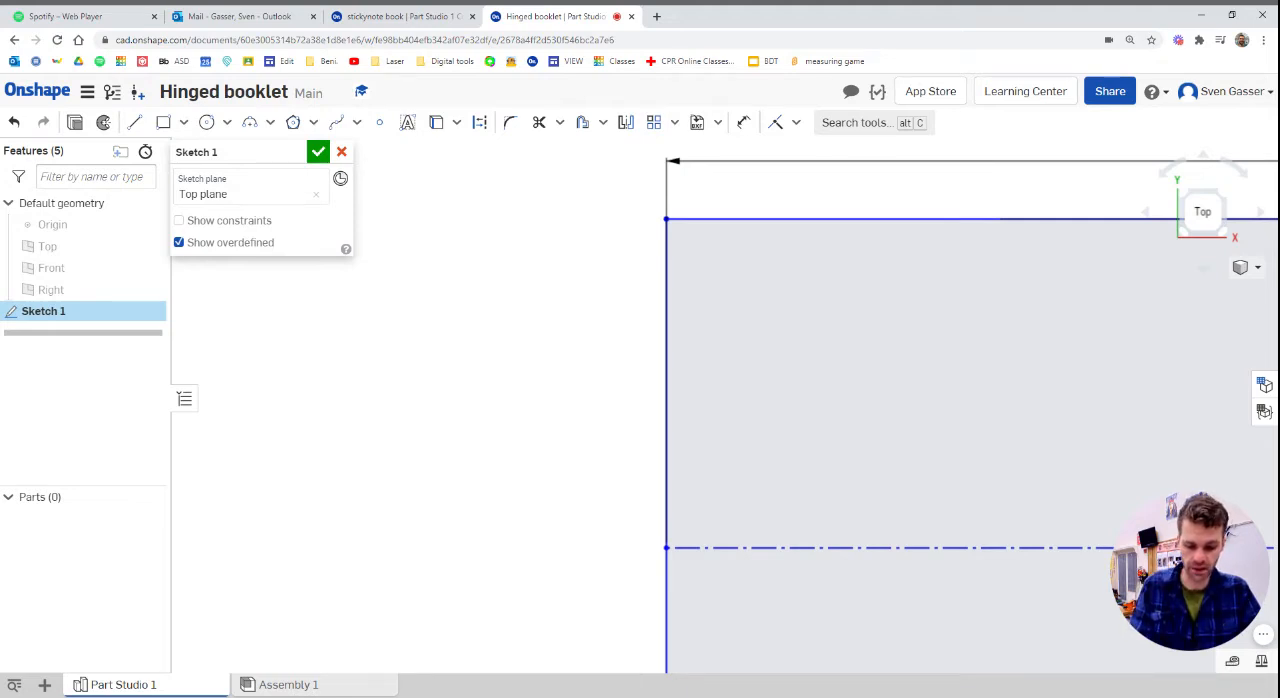
click(134, 122)
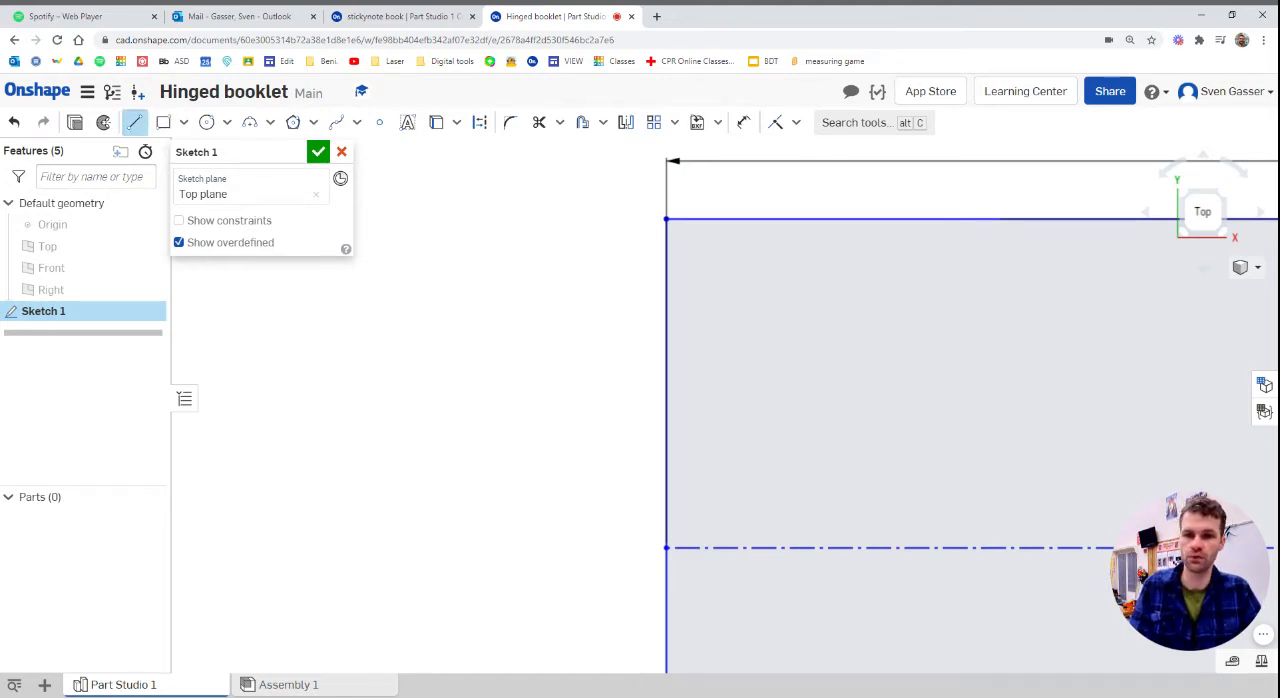
click(665, 315)
click(617, 315)
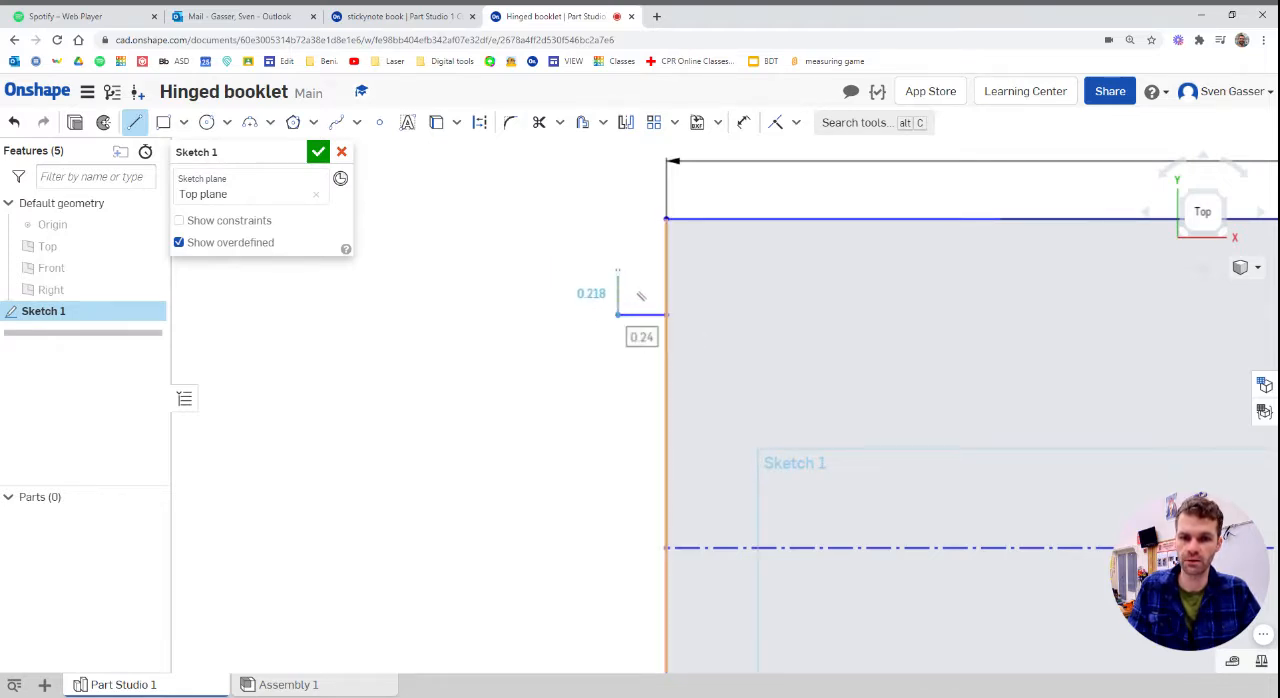
click(617, 270)
click(571, 270)
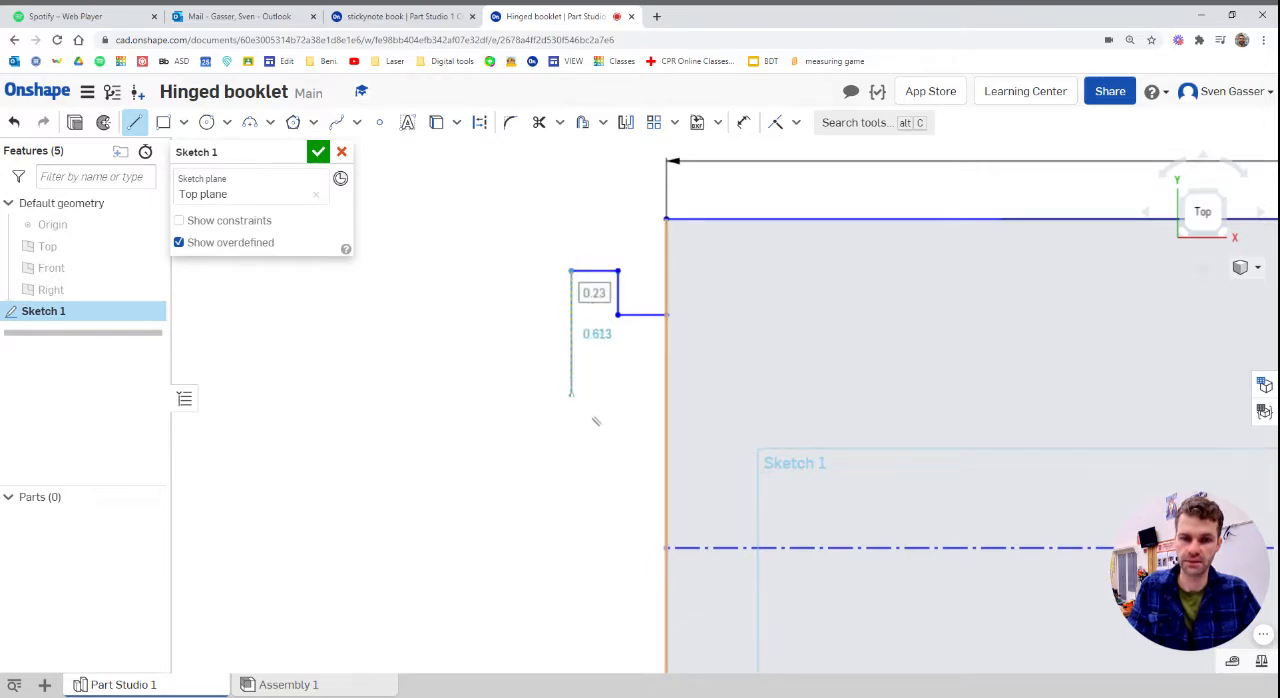
click(571, 398)
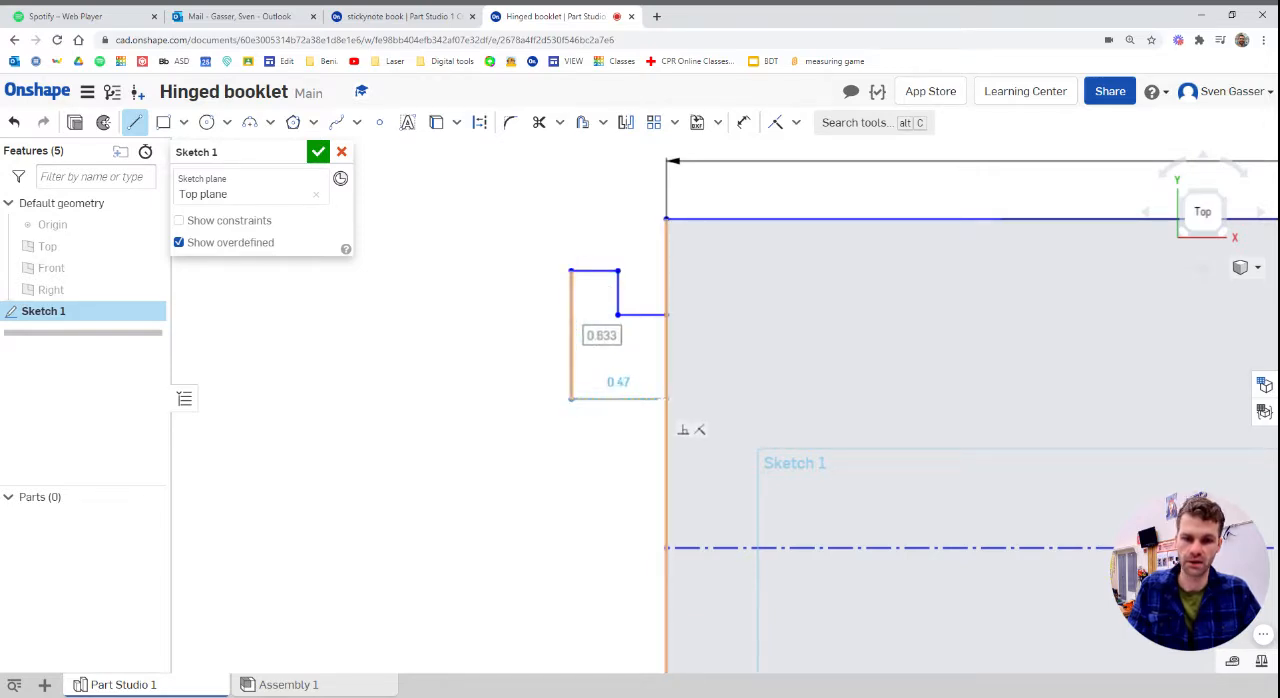
click(667, 400)
key(Escape)
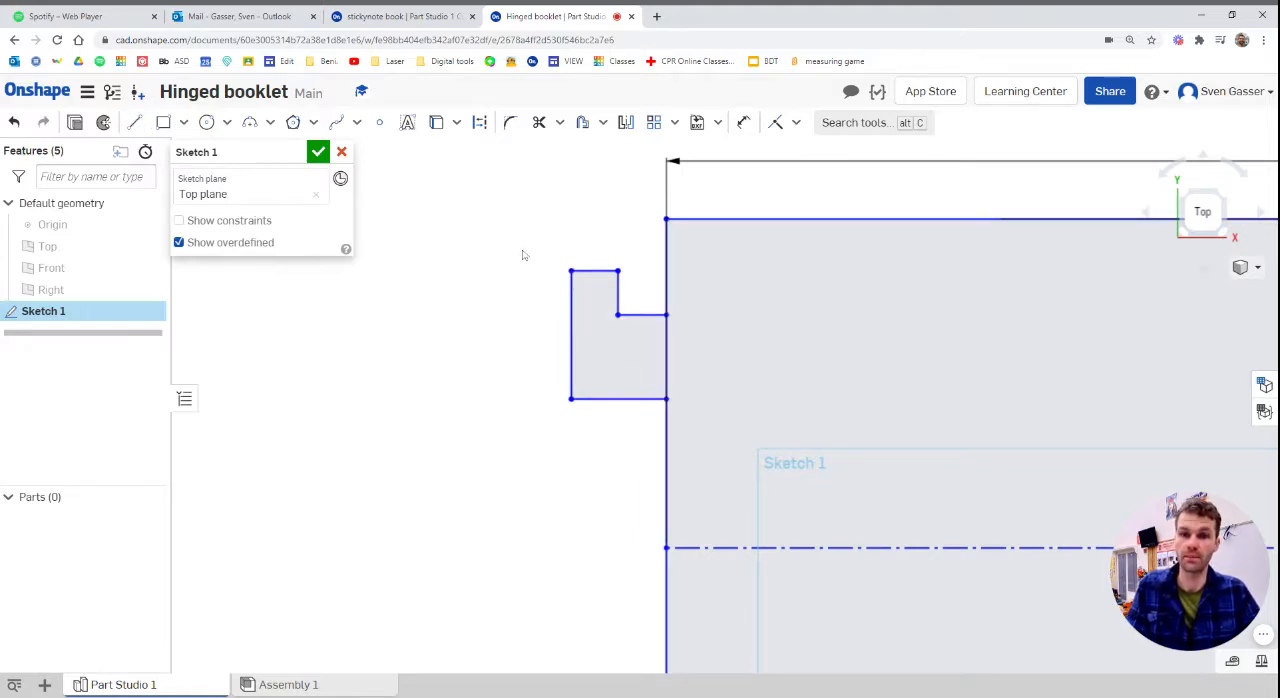
Dimension the top edge of the hinge tab's narrow upright and set its width to 0.125 in
key(d)
click(595, 270)
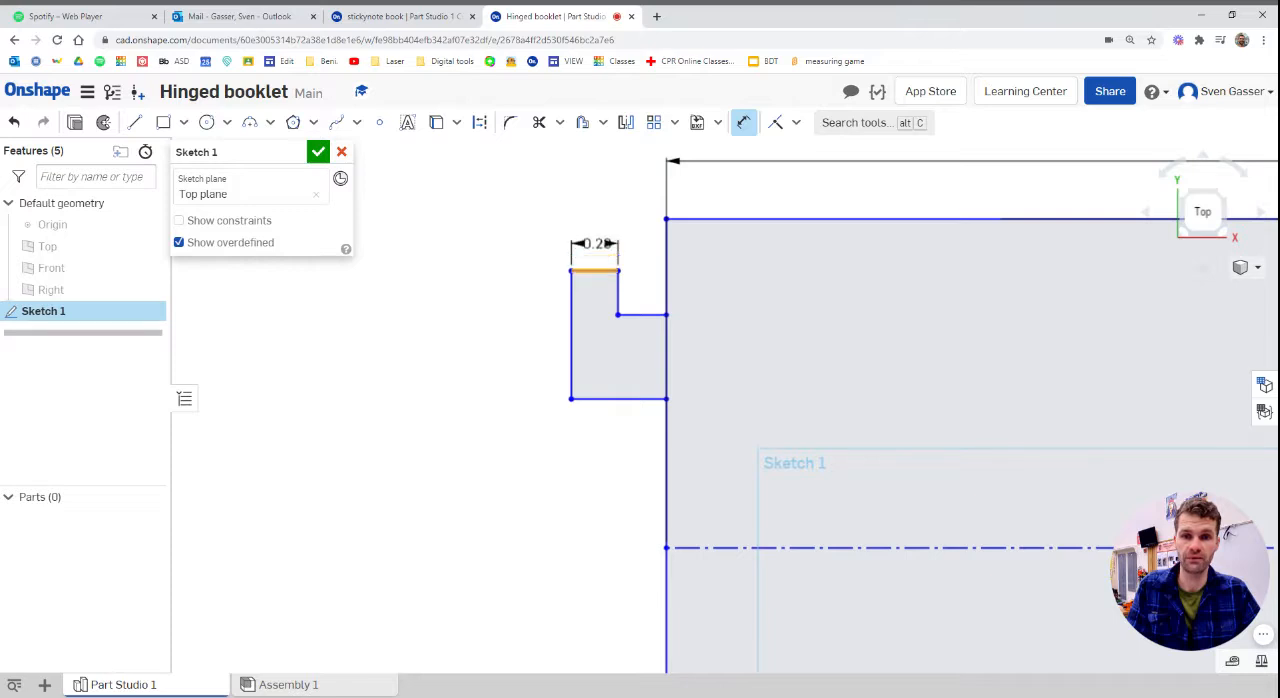
click(468, 199)
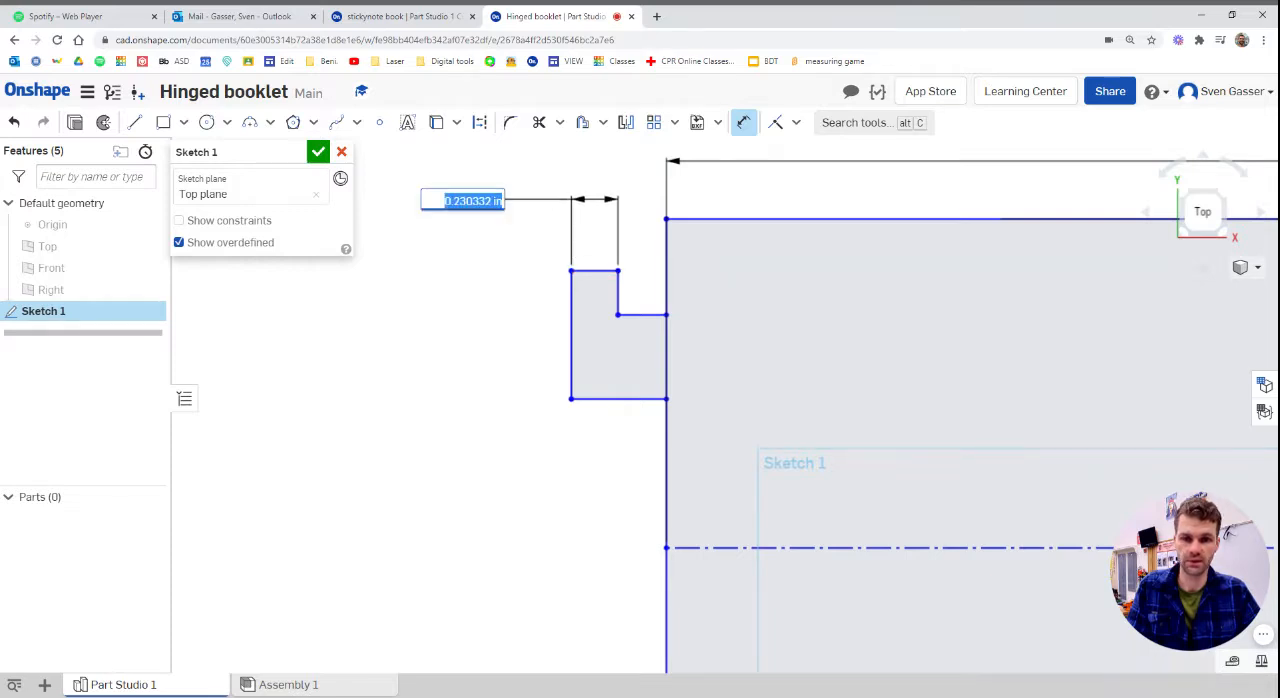
text(125)
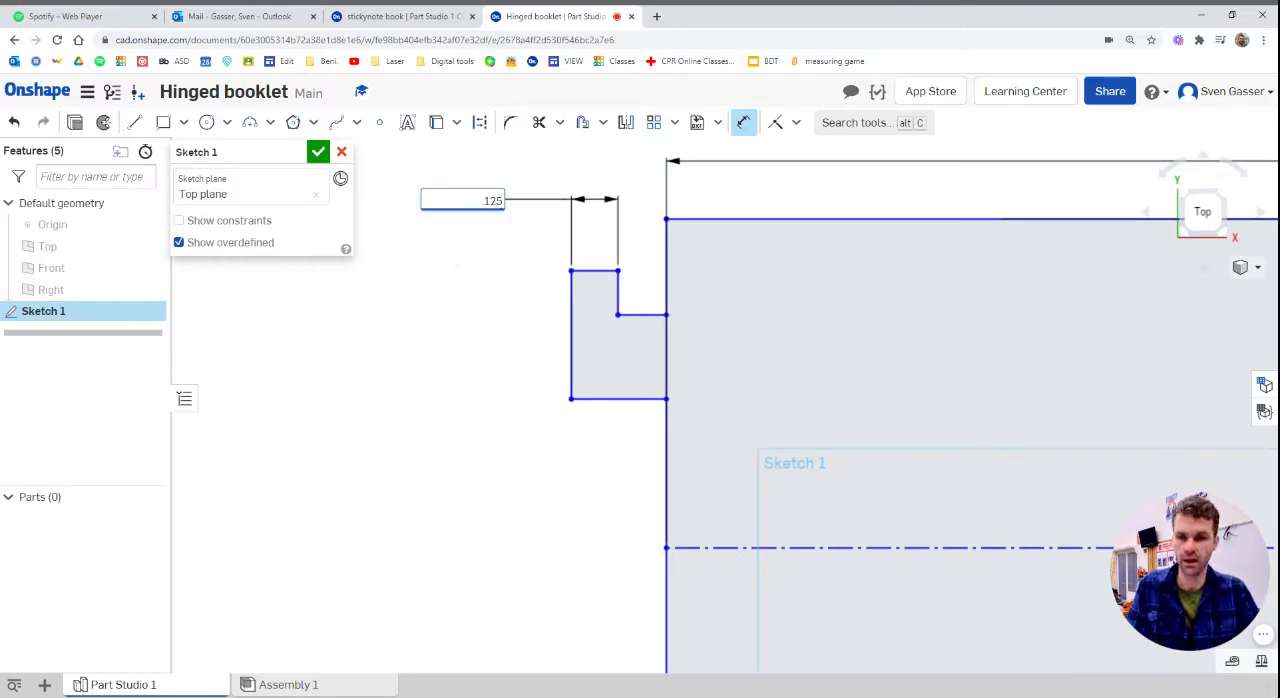
key(Return)
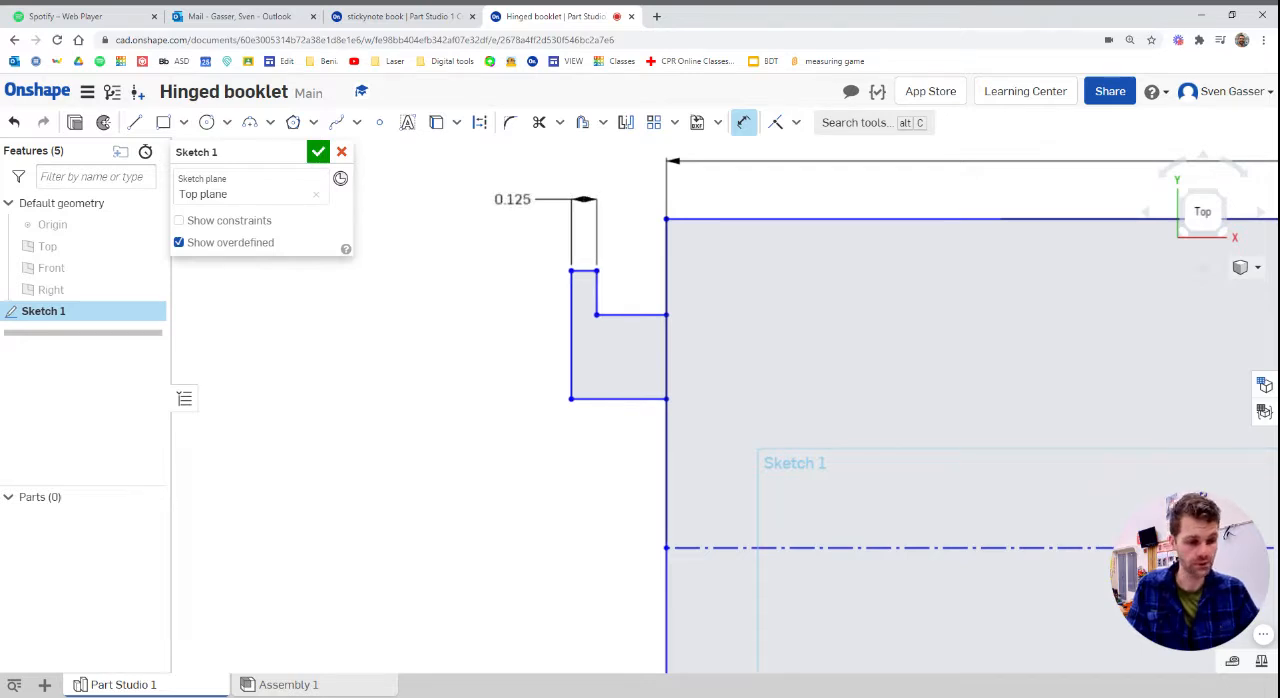
key(Escape)
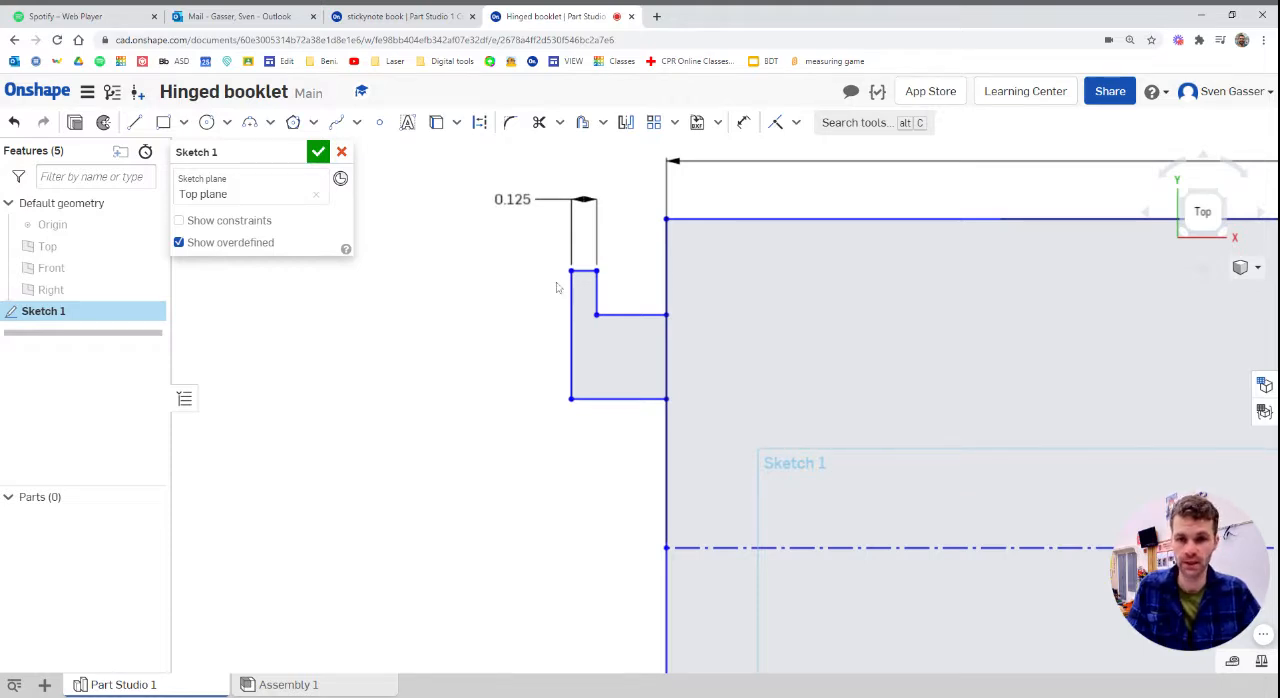
Dimension the inner vertical edge of the tab's notch and set its height to 0.2 in
key(d)
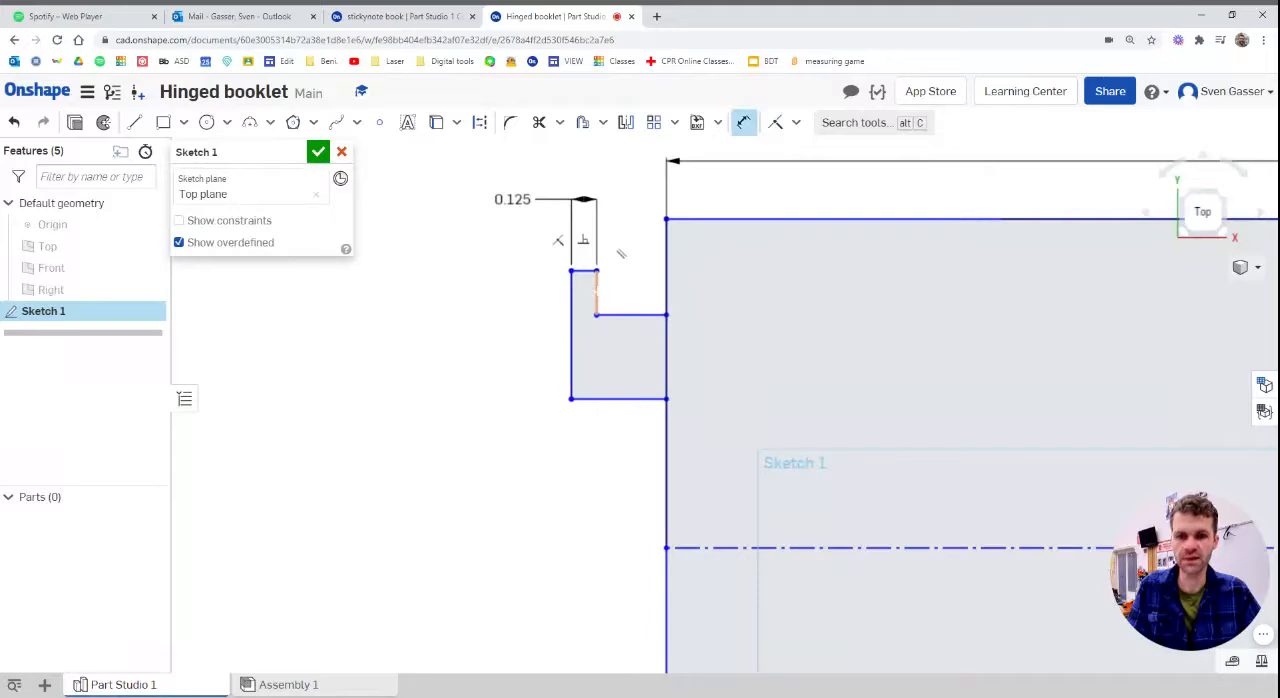
click(597, 289)
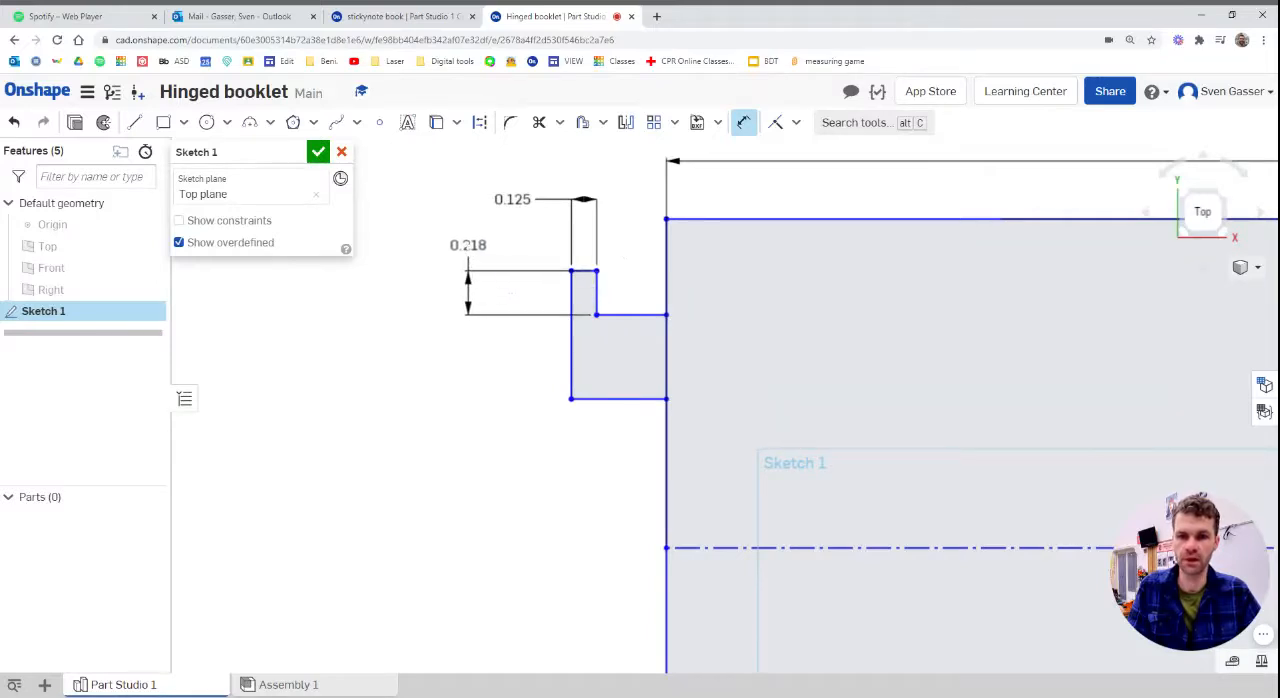
click(466, 248)
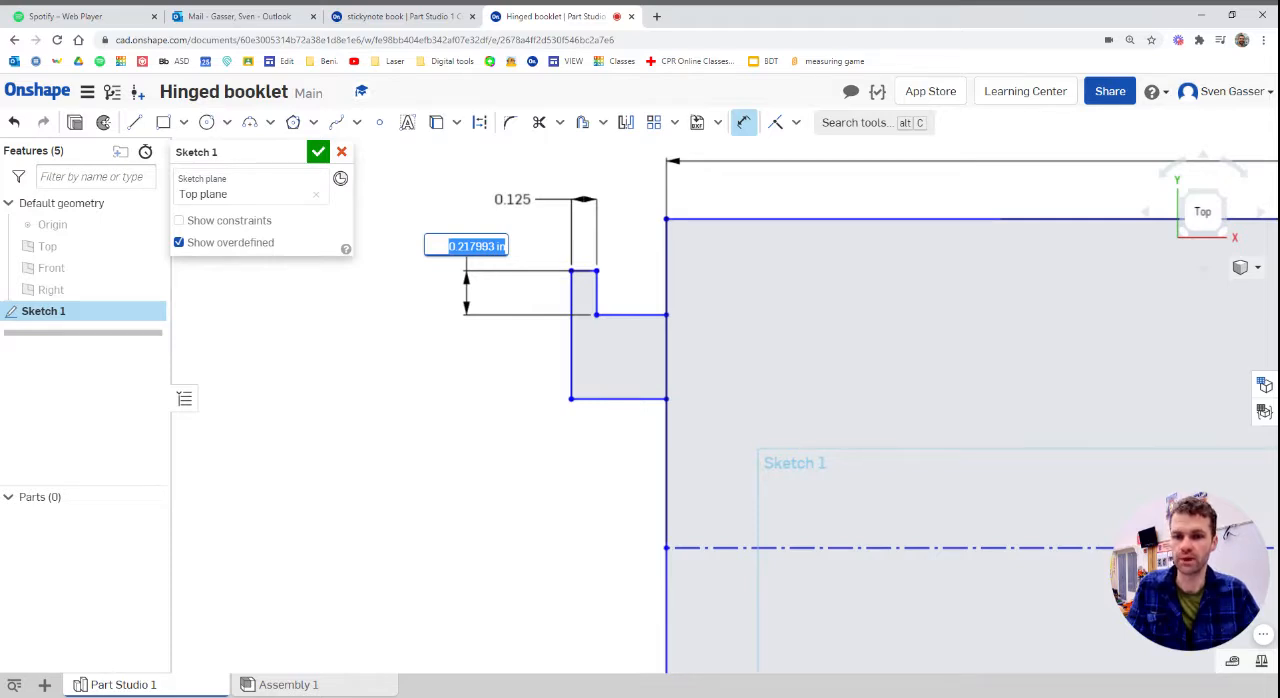
text(0.2)
key(Return)
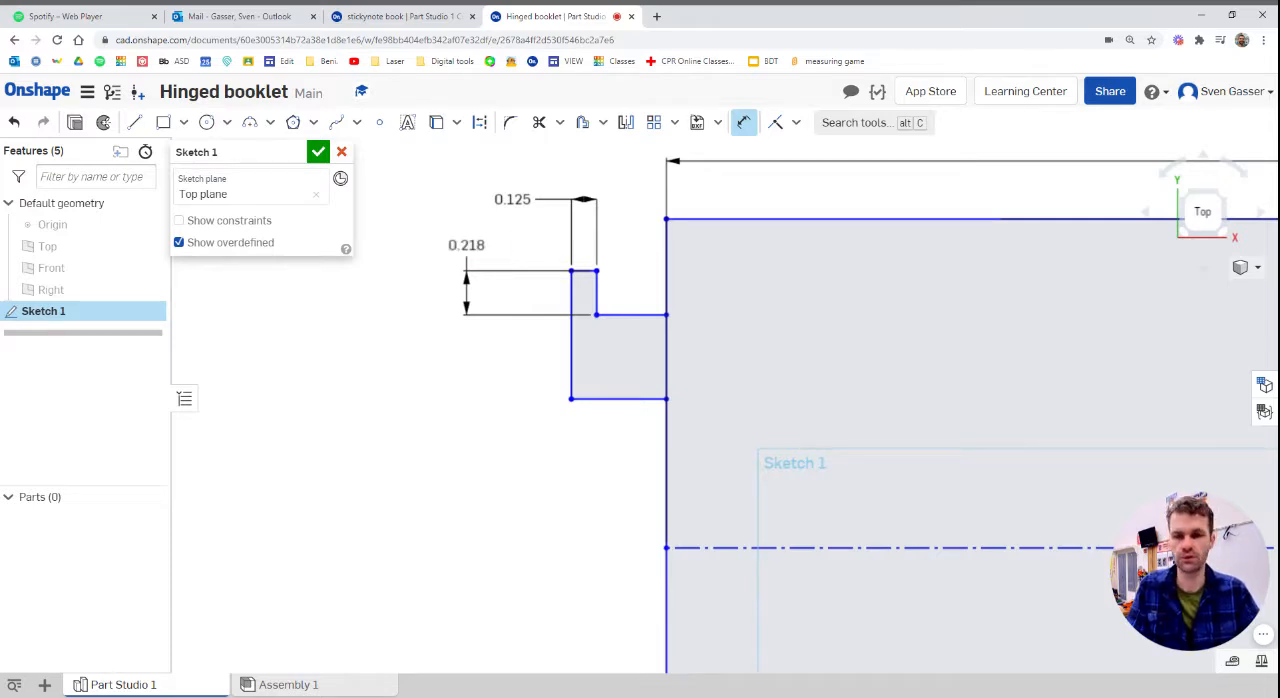
key(Escape)
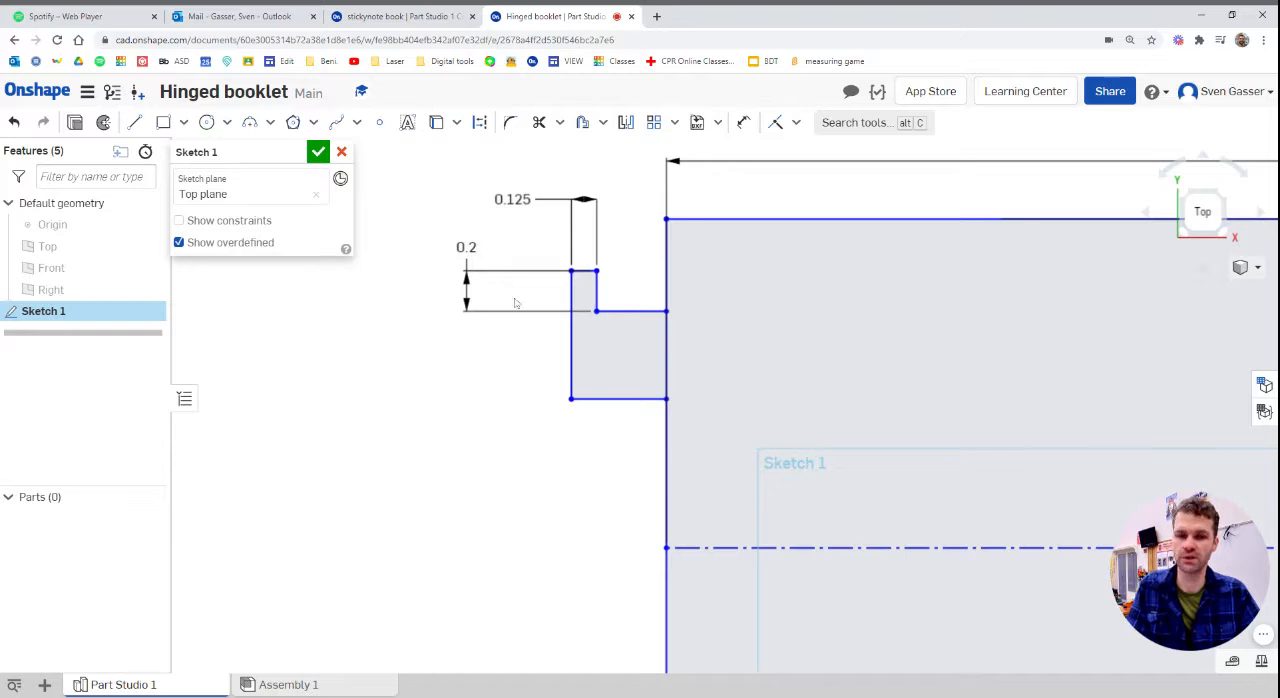
Narrow the tab to about 0.38 in and round its lower outer corner with a 0.25 in sketch fillet, placing the radius text outside
mouse_move(573, 400)
mouse_down()
mouse_move(593, 401)
mouse_move(589, 414)
mouse_move(590, 401)
mouse_up()
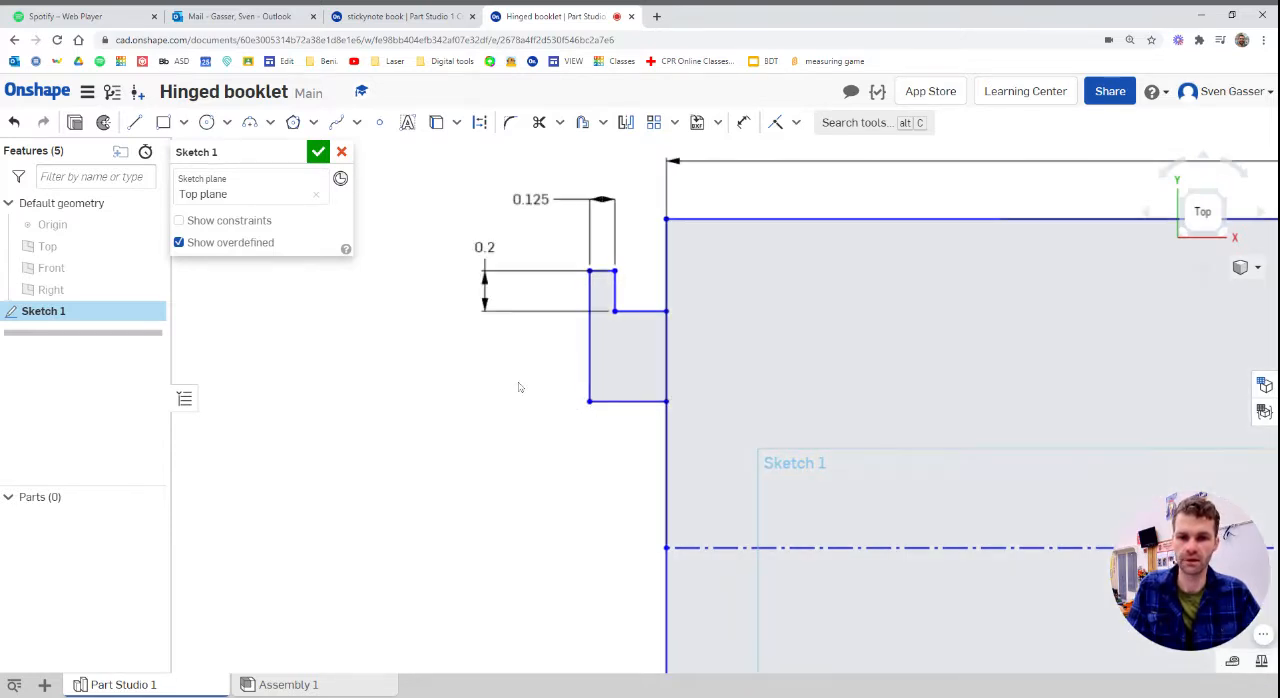
click(510, 123)
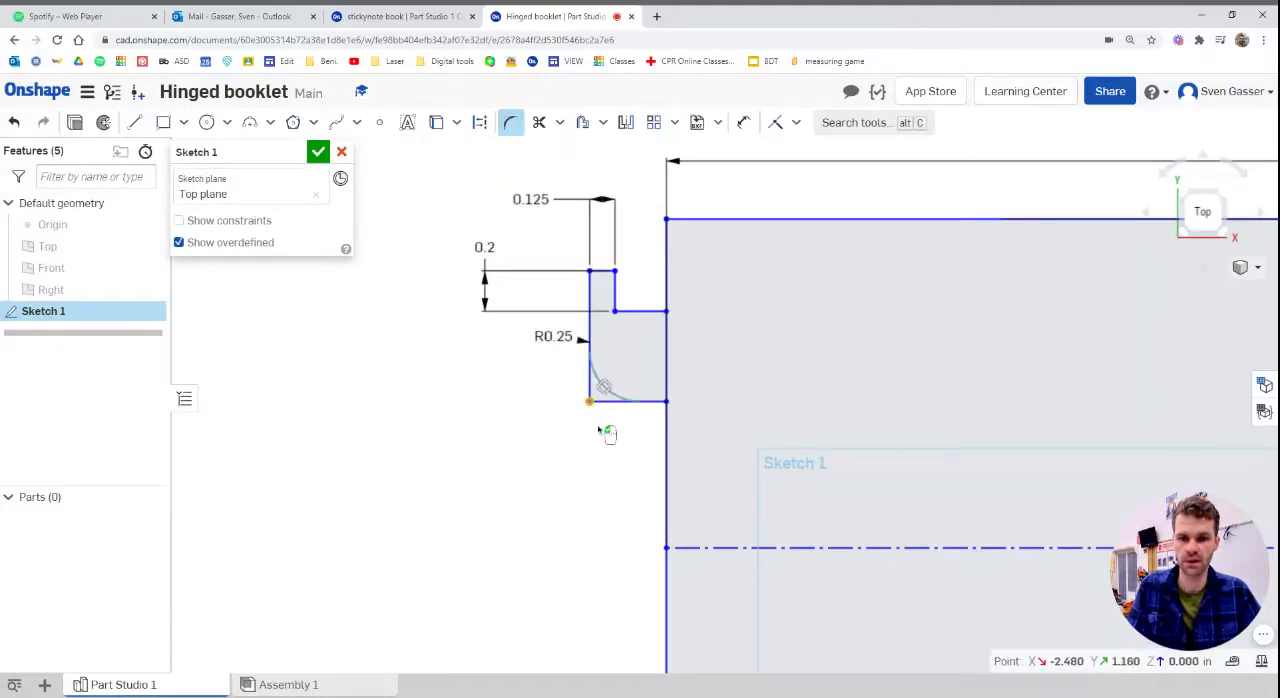
click(604, 387)
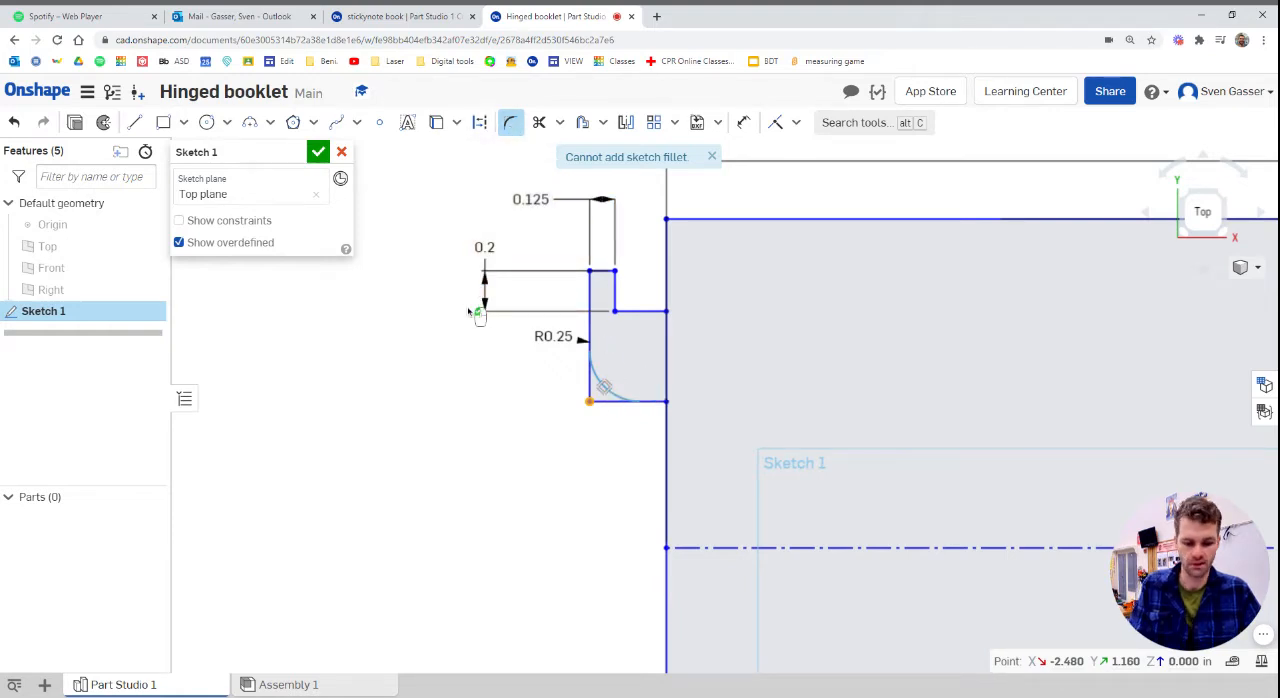
click(589, 401)
key(Return)
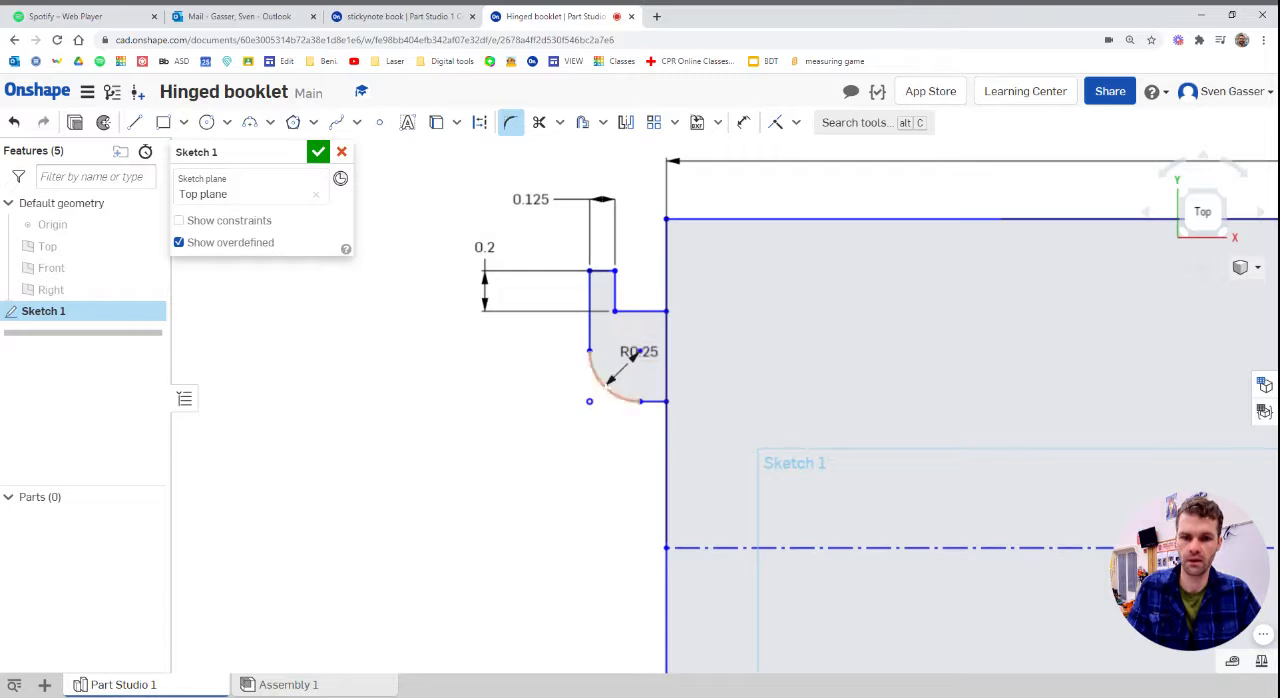
drag(632, 354, 508, 391)
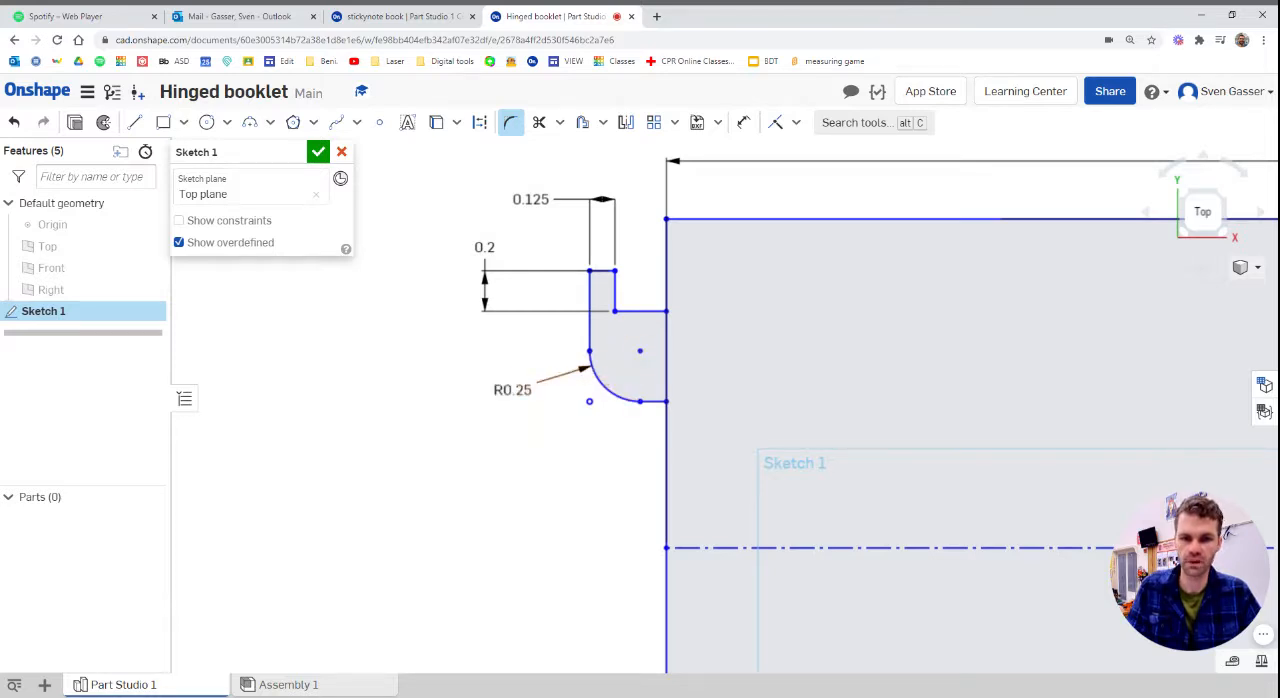
Trim the square's edge segment inside the tab and fillet the tab's lower corner against the square at about 0.11 in
click(539, 122)
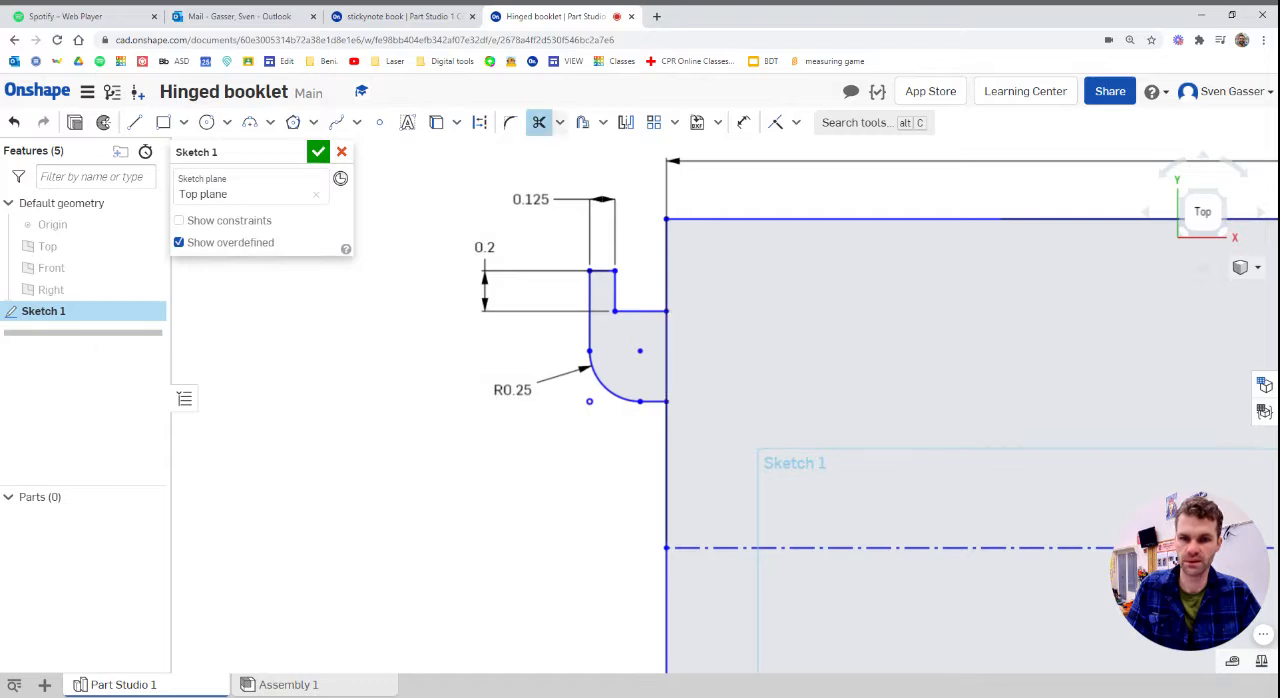
click(666, 372)
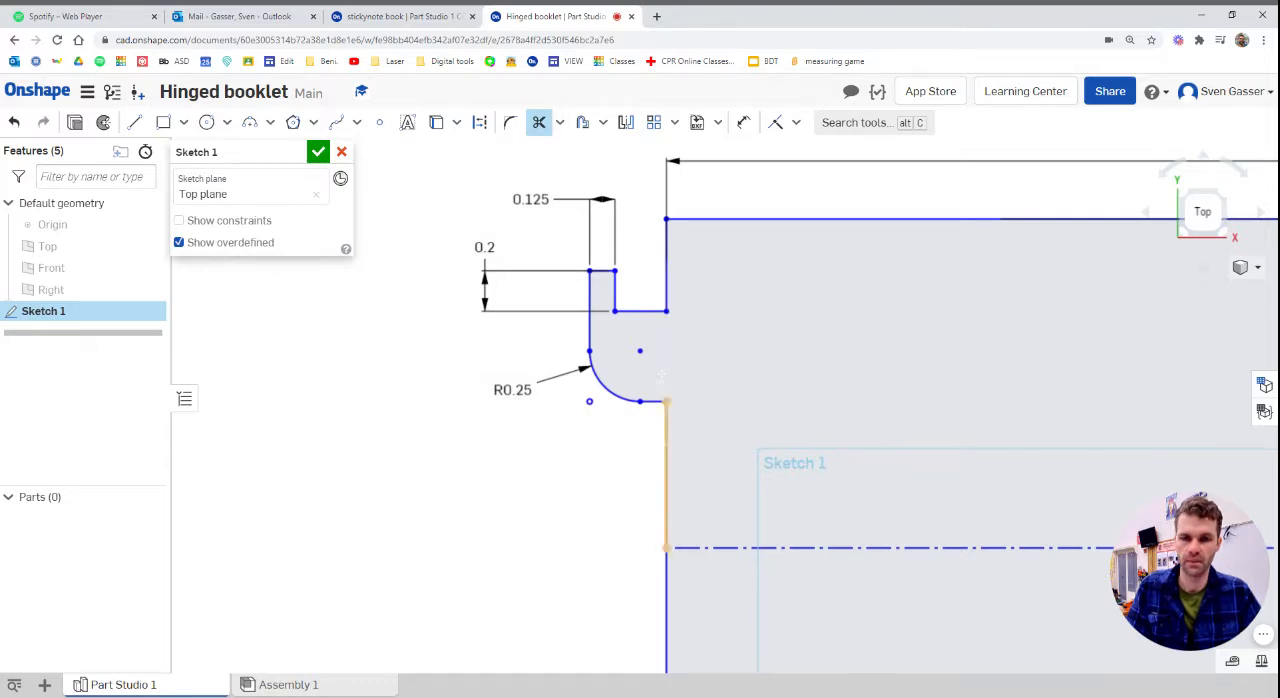
key(f)
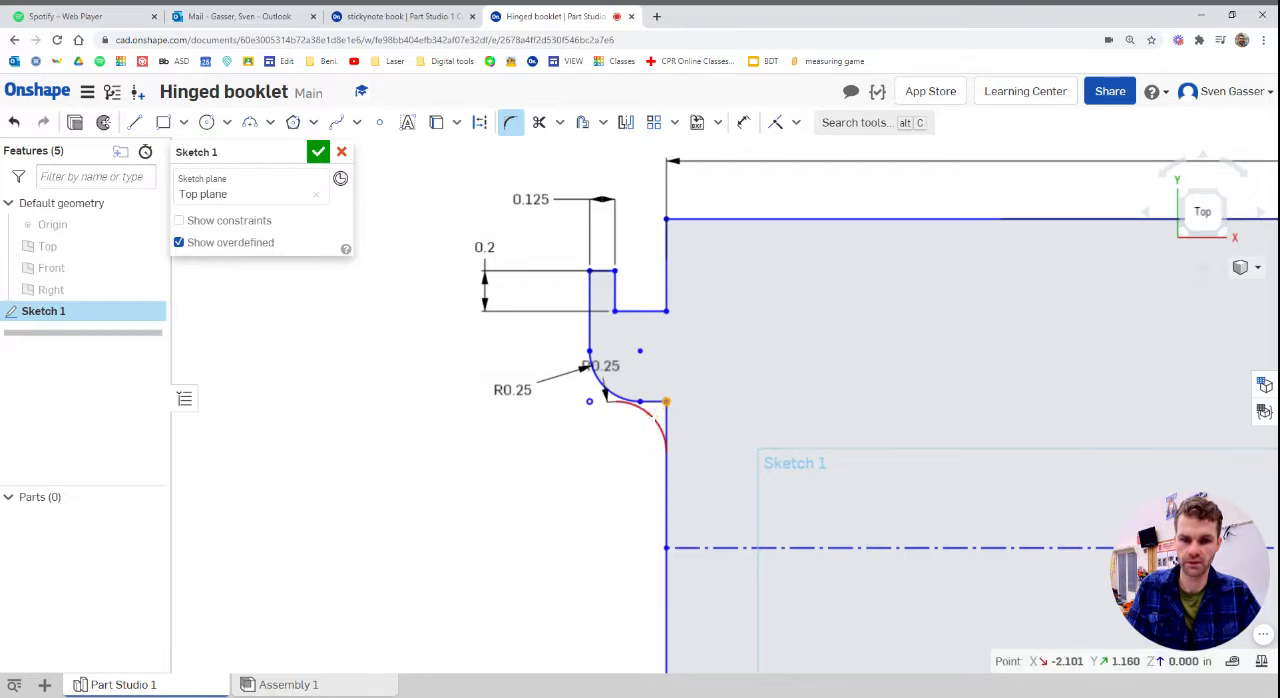
click(666, 410)
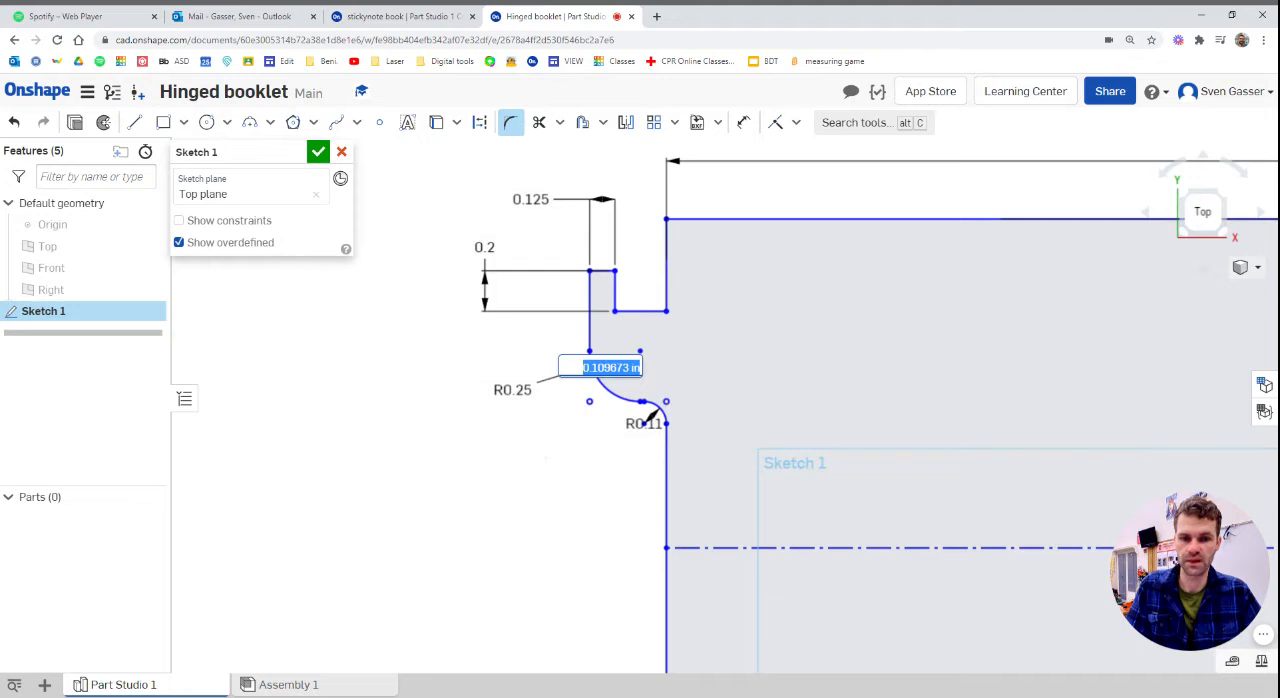
key(Return)
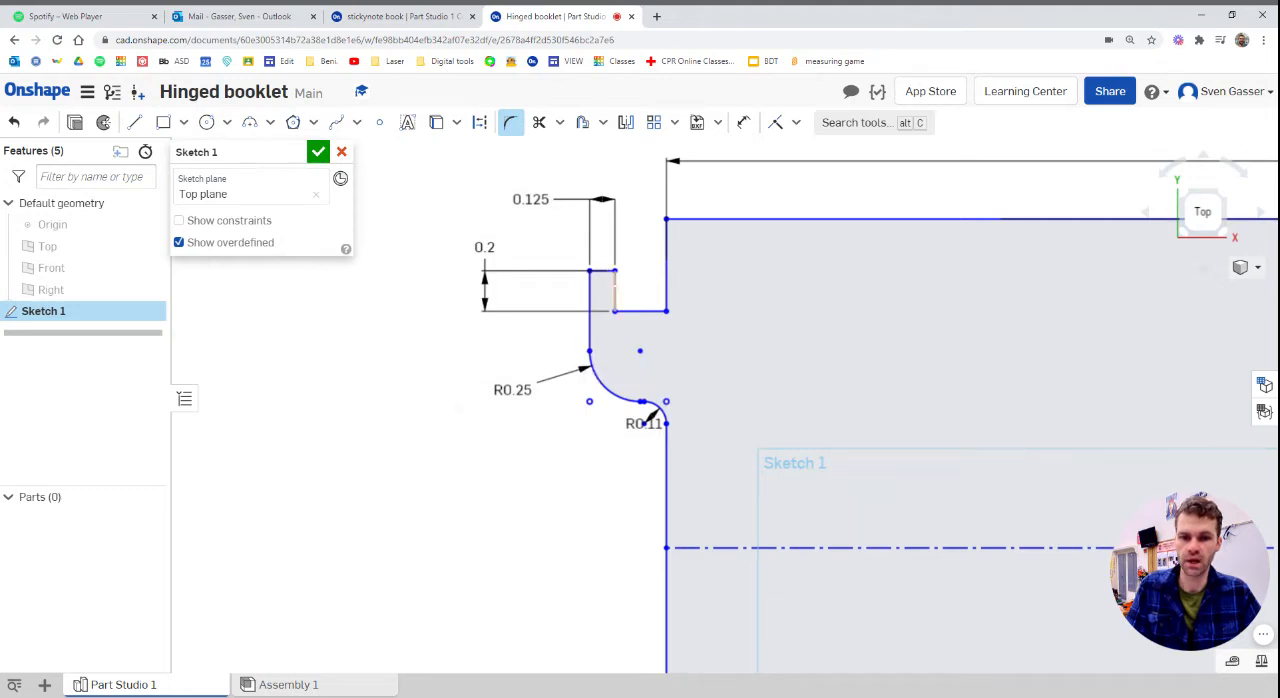
Draw a semicircular arc capping the upper end of the tab's narrow upright
click(250, 122)
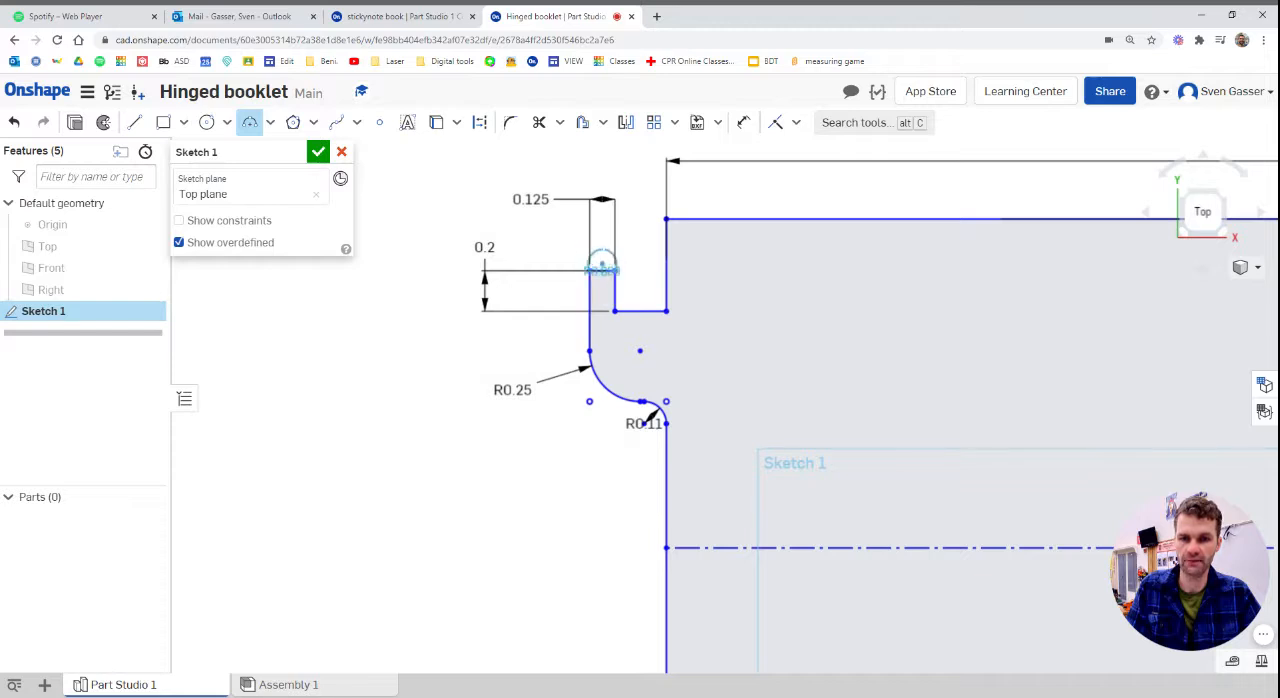
click(628, 283)
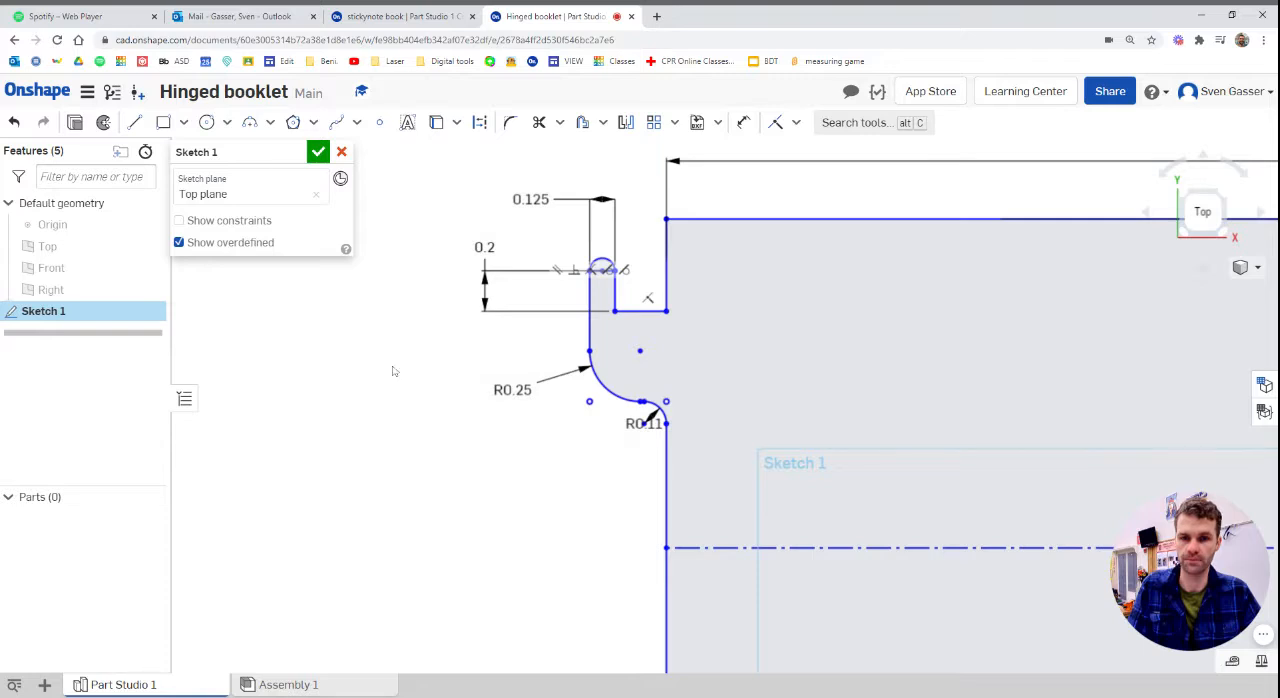
Mirror the hinge tab's sketch geometry across the horizontal construction centreline and finish the sketch
scroll(490, 266, down, 1)
scroll(455, 310, down, 3)
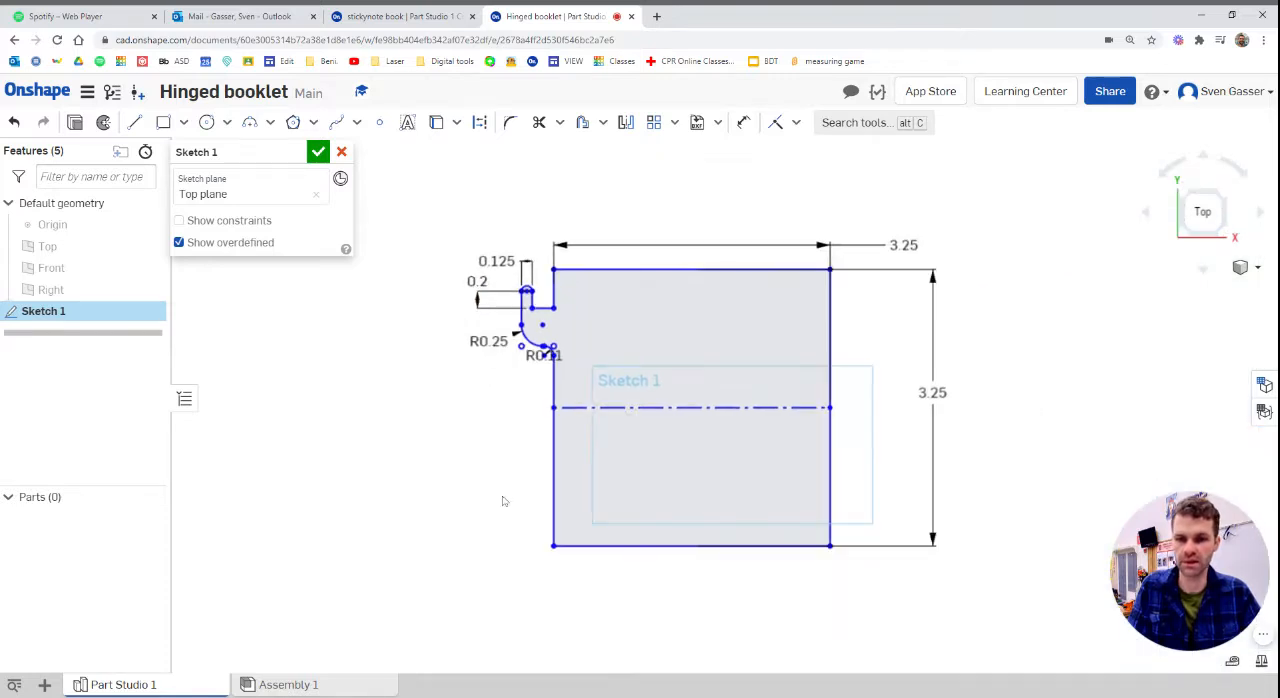
scroll(503, 500, up, 2)
click(625, 122)
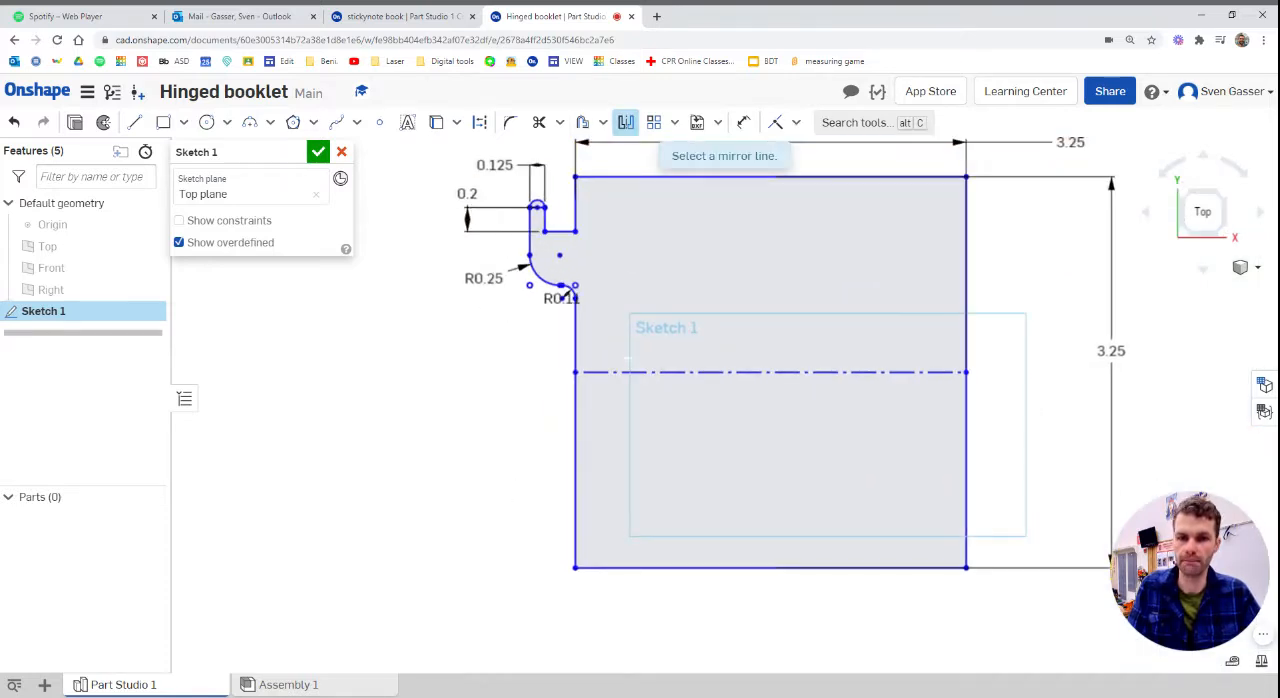
click(610, 372)
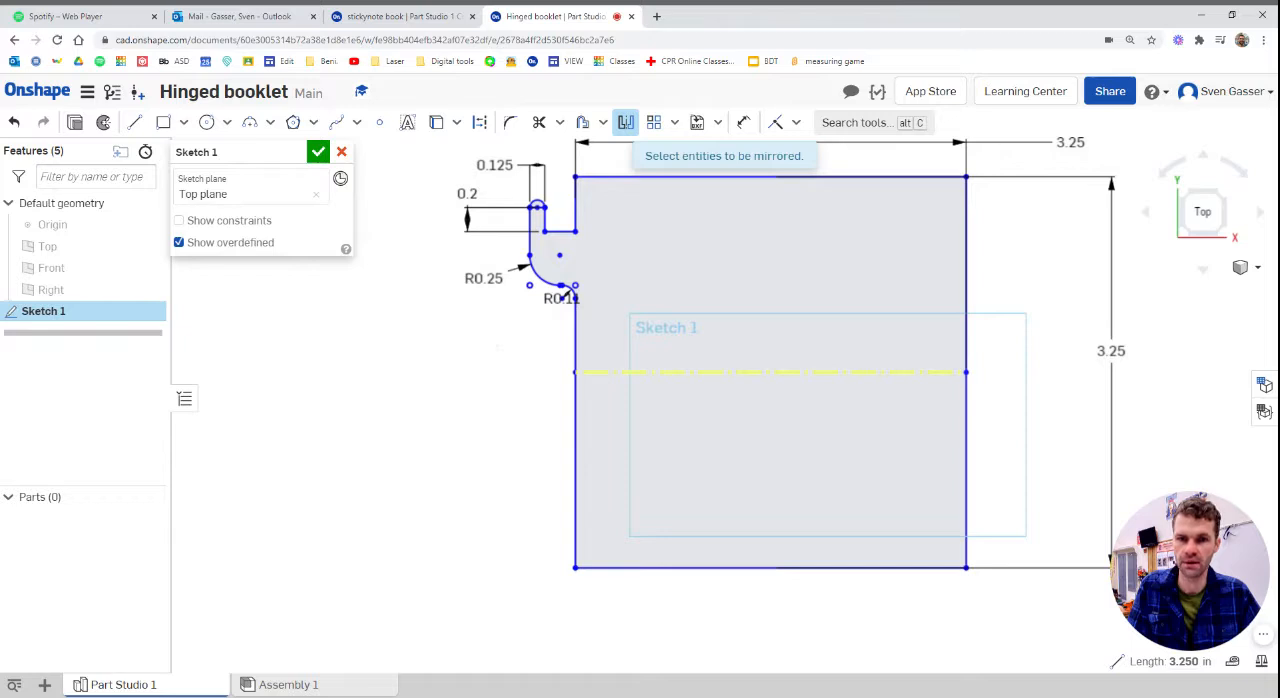
mouse_move(572, 336)
mouse_down()
mouse_move(496, 230)
mouse_move(488, 191)
mouse_up()
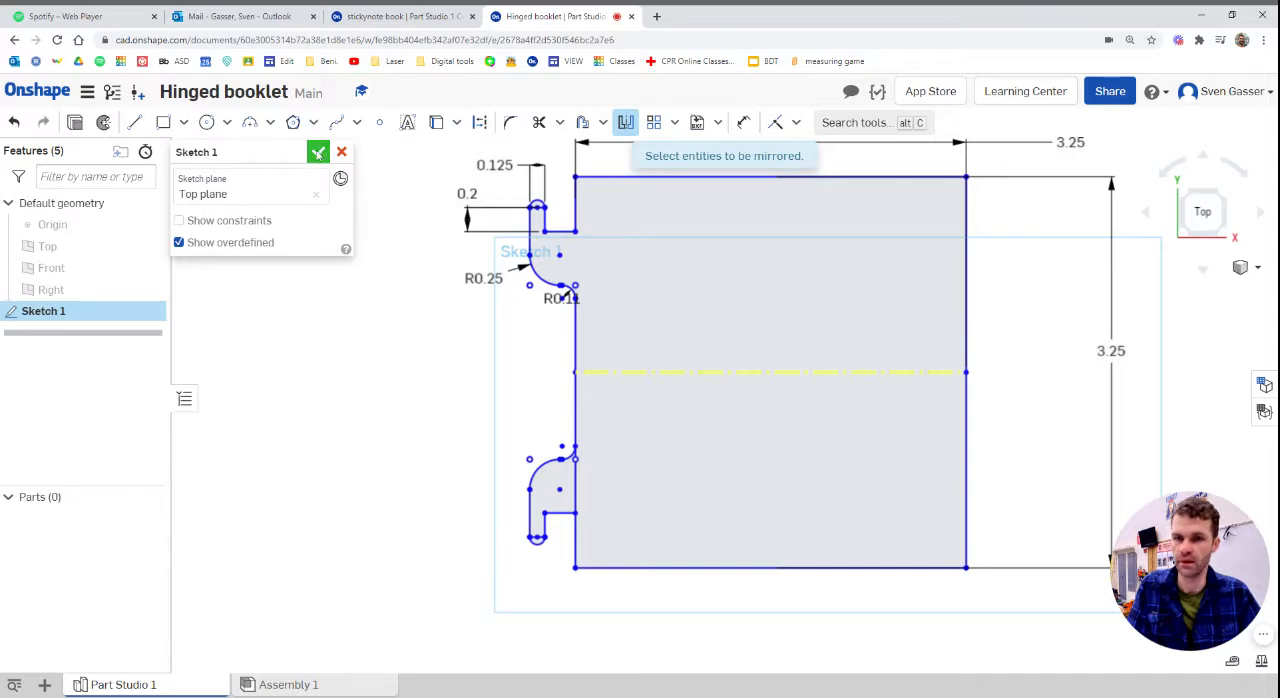
click(318, 153)
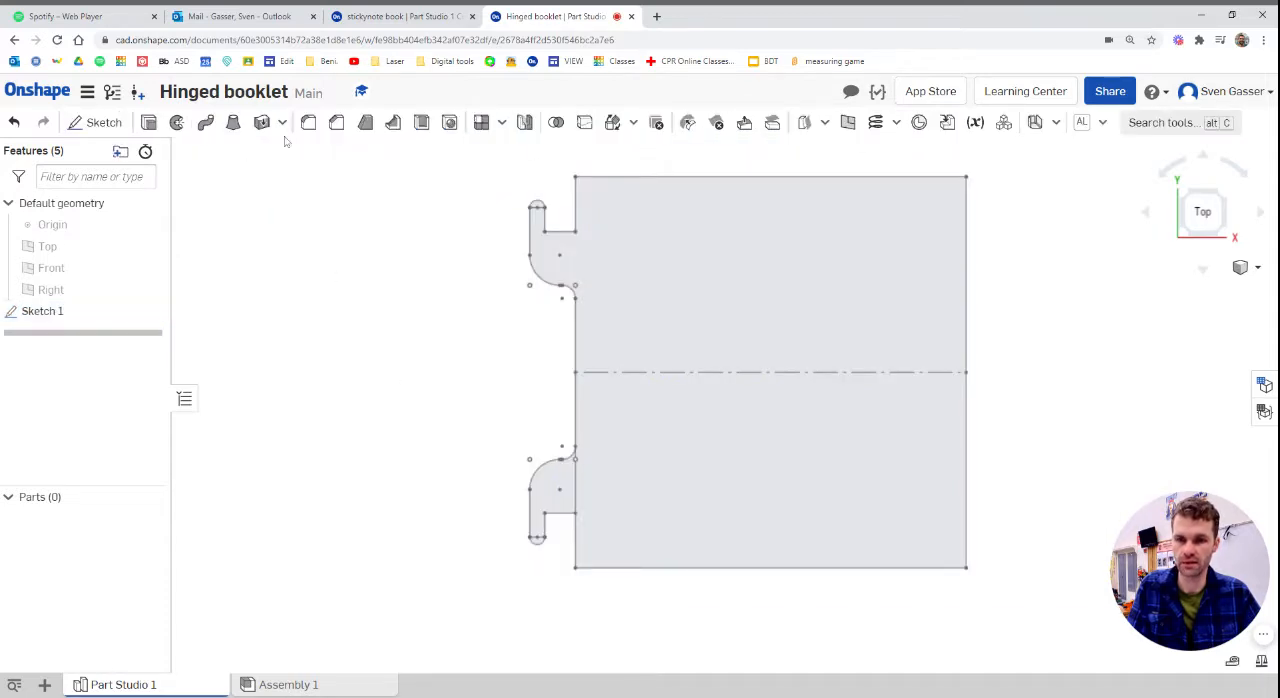
Extrude the square region with its attached upper tab as a new solid to a blind depth of 0.125 in
click(148, 122)
click(728, 319)
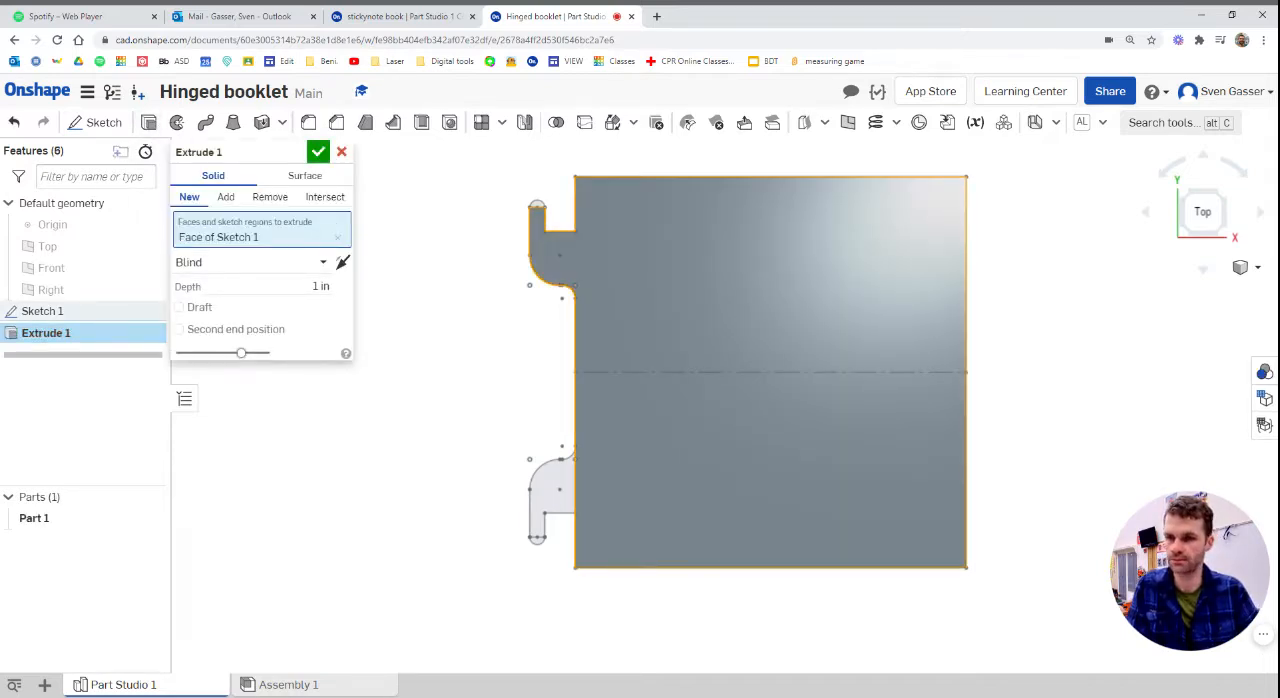
click(320, 286)
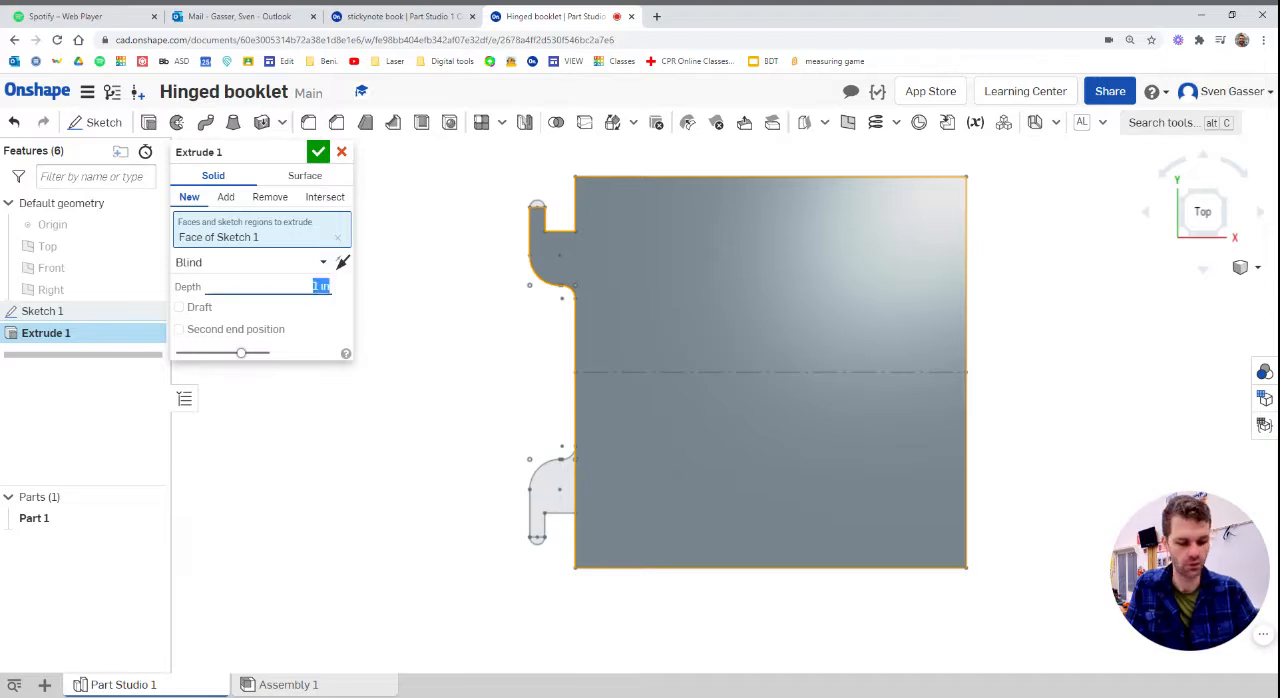
text(125)
key(Return)
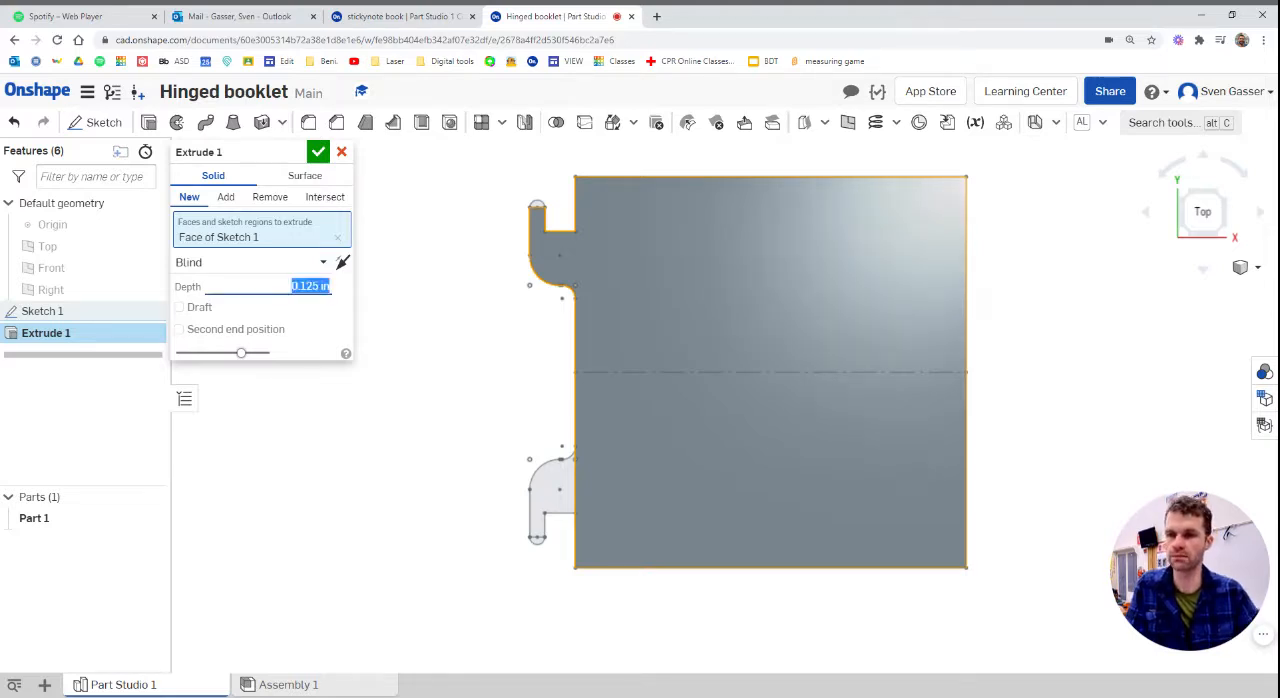
click(318, 153)
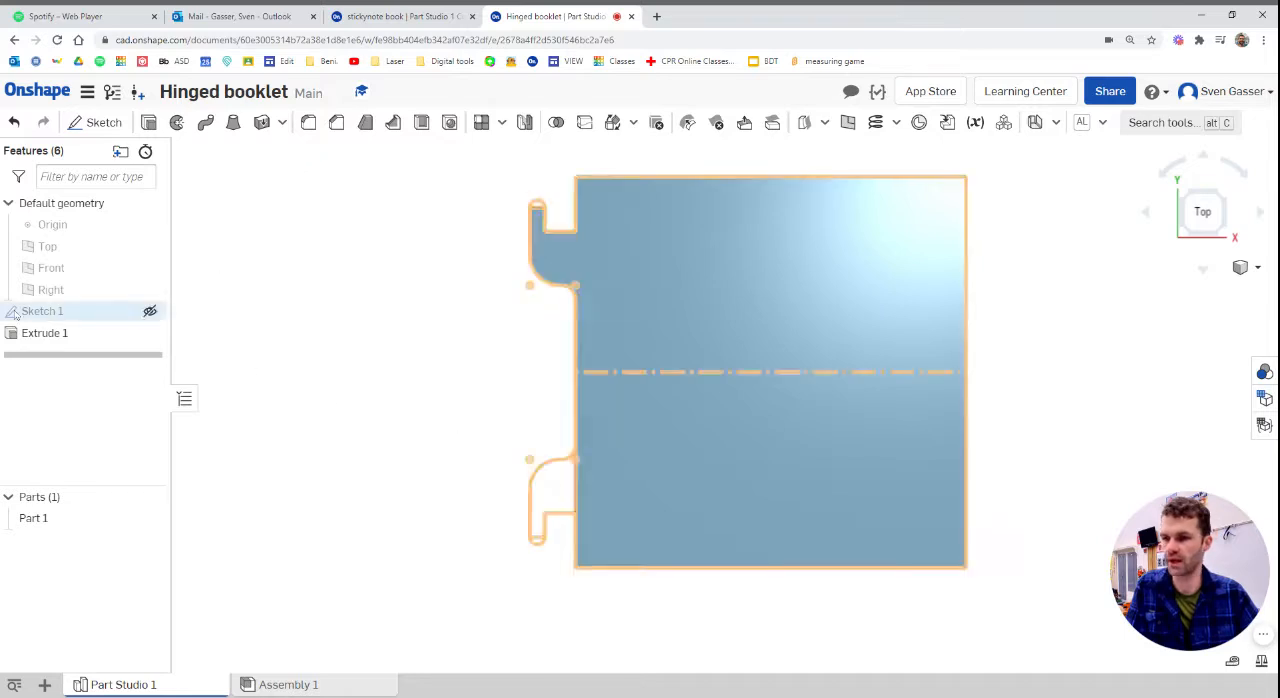
Edit the extrusion to include the lower hinge tab region and the rounded tips of both tabs
click(31, 340)
double_click(31, 340)
click(549, 491)
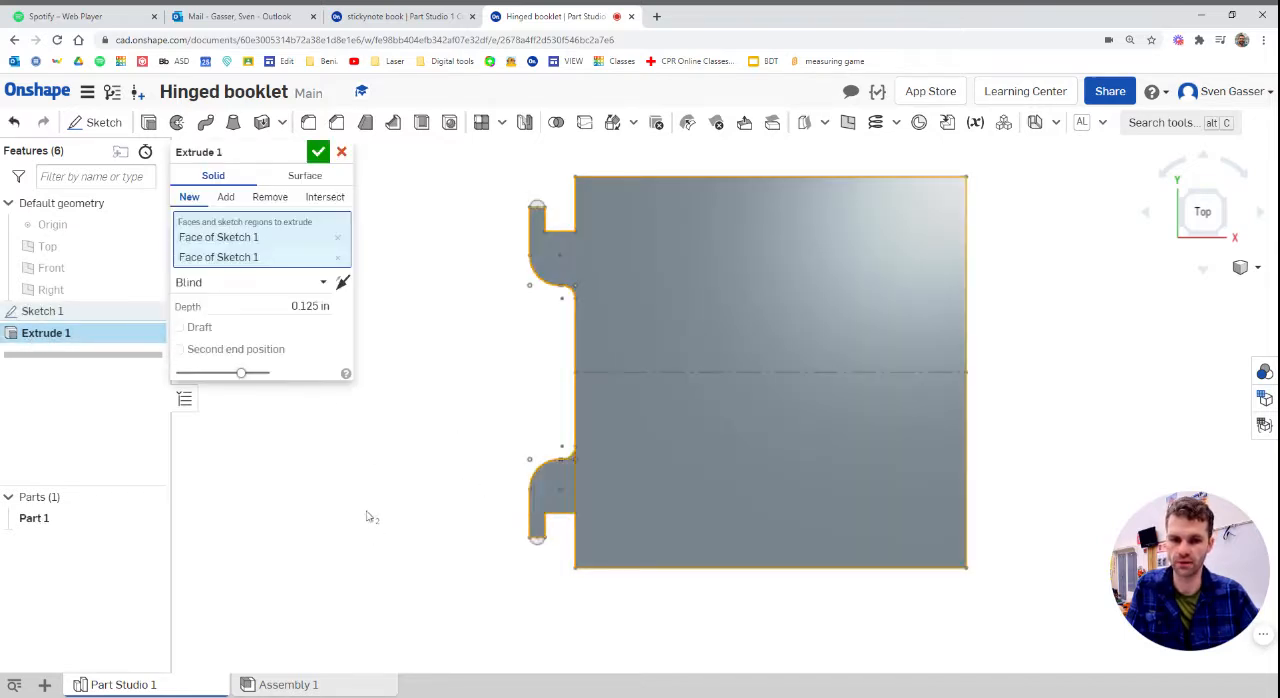
click(540, 546)
click(541, 208)
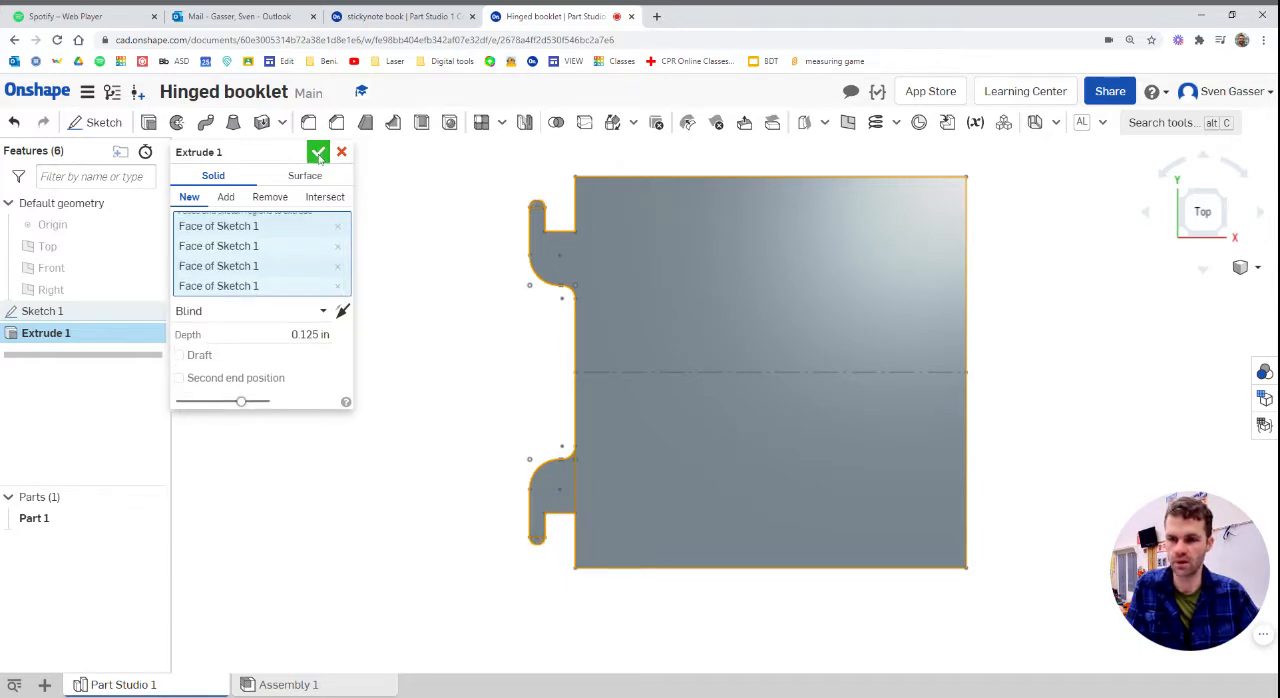
click(318, 153)
scroll(396, 359, down, 2)
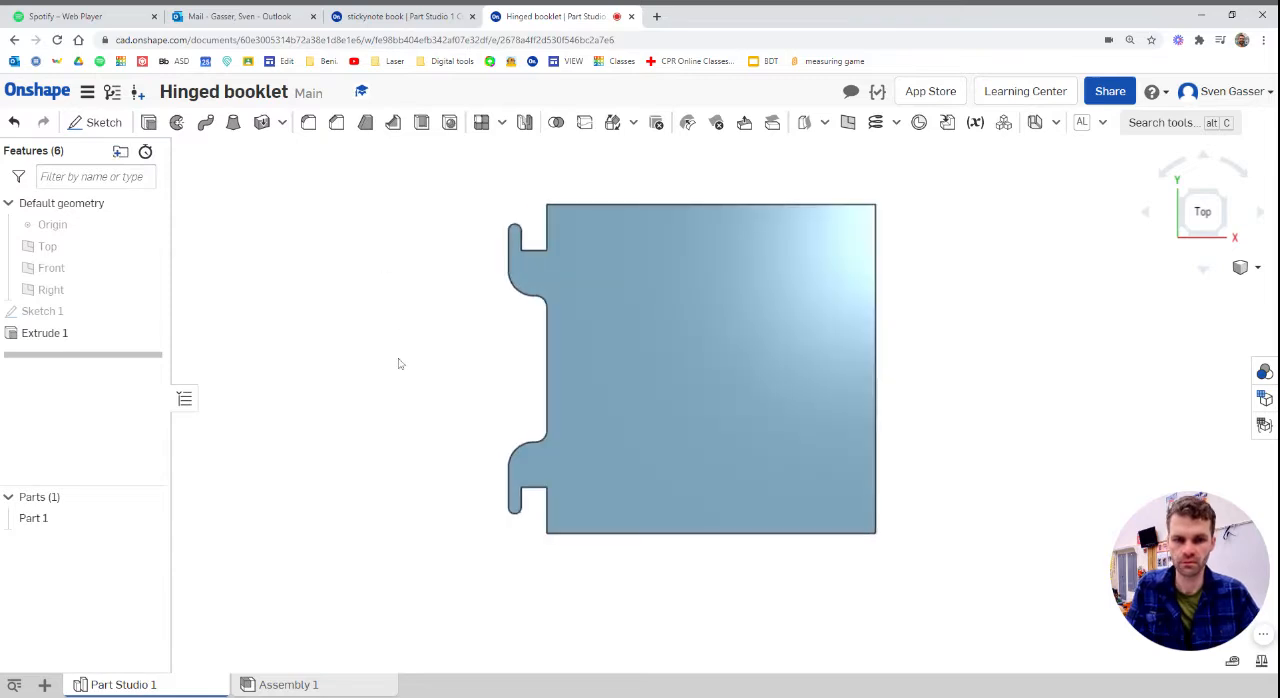
mouse_move(428, 383)
right_down()
mouse_move(440, 343)
mouse_move(463, 326)
mouse_move(451, 312)
mouse_move(431, 337)
mouse_move(431, 391)
right_up()
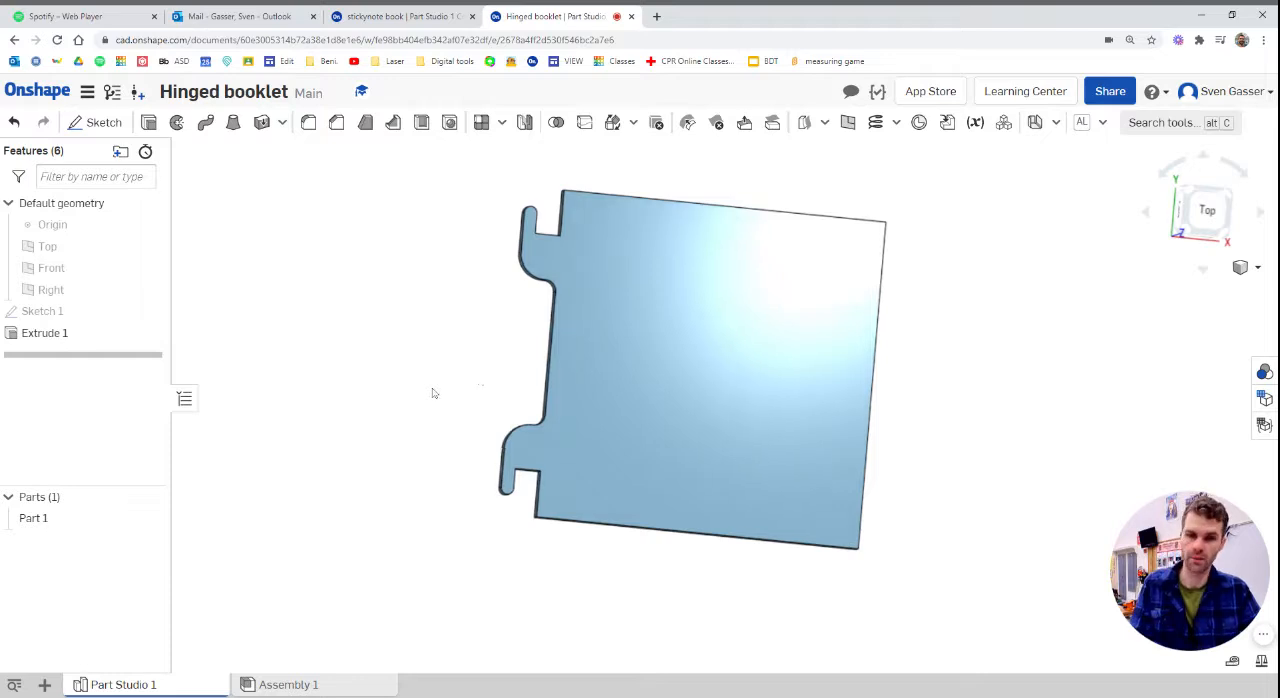
click(1197, 215)
scroll(552, 257, up, 4)
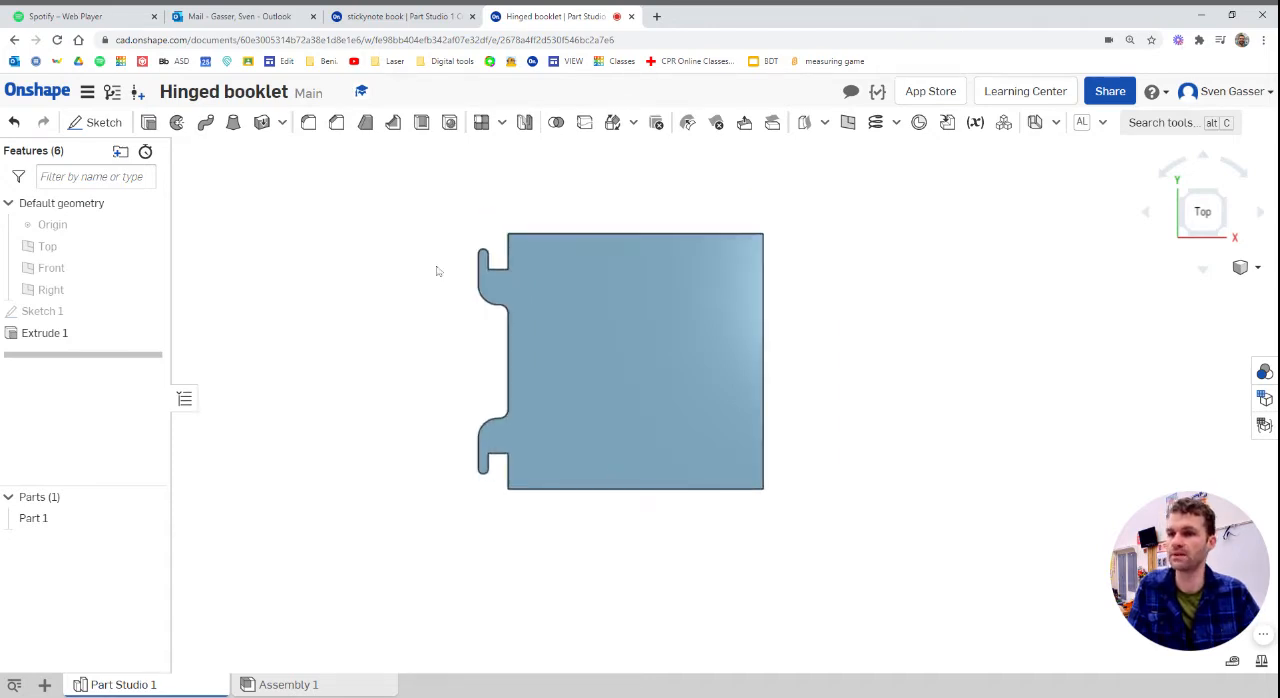
scroll(442, 296, up, 1)
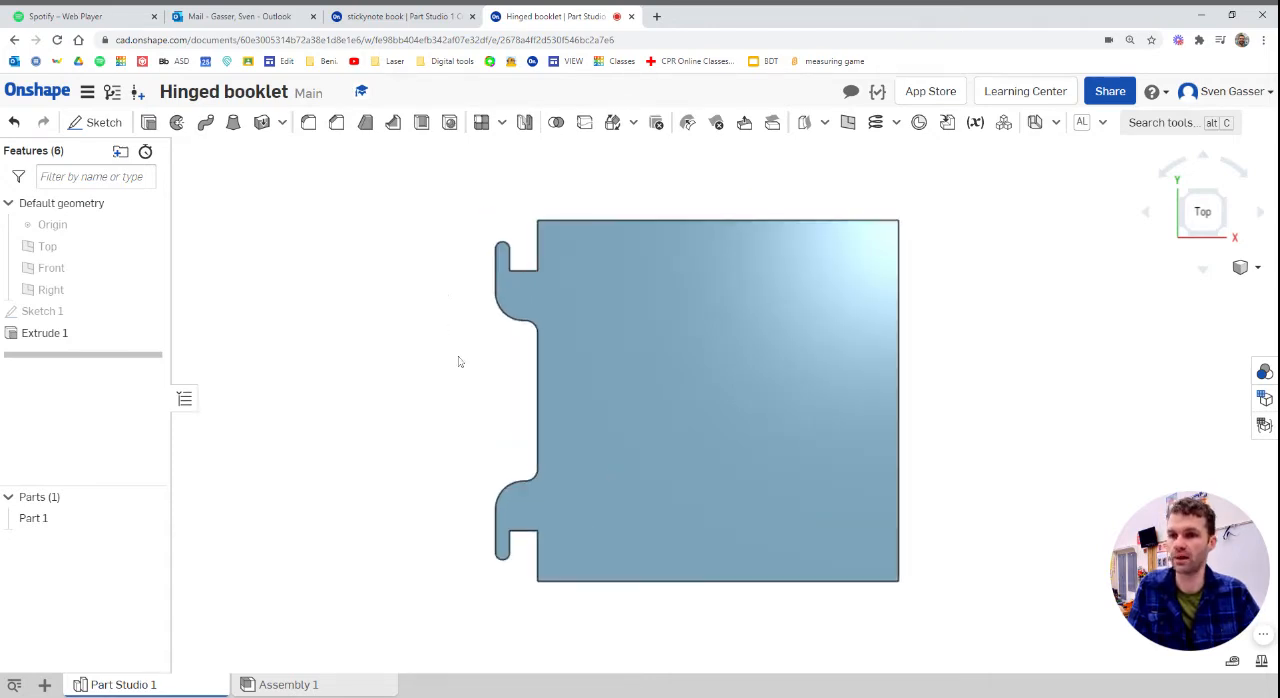
Switch to the stickynote book document and measure the parallel distance between its two covers
click(377, 17)
right_drag(451, 383, 486, 452)
right_click(486, 452)
click(310, 226)
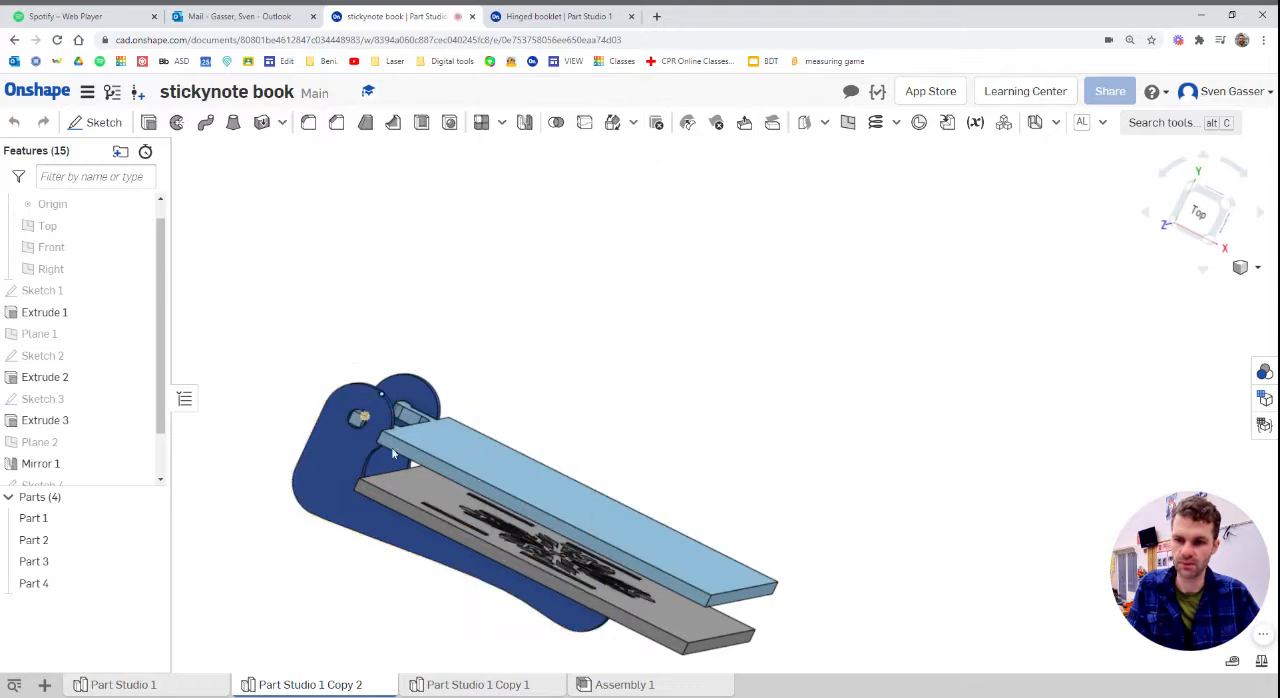
click(400, 487)
right_drag(402, 488, 424, 462)
click(430, 450)
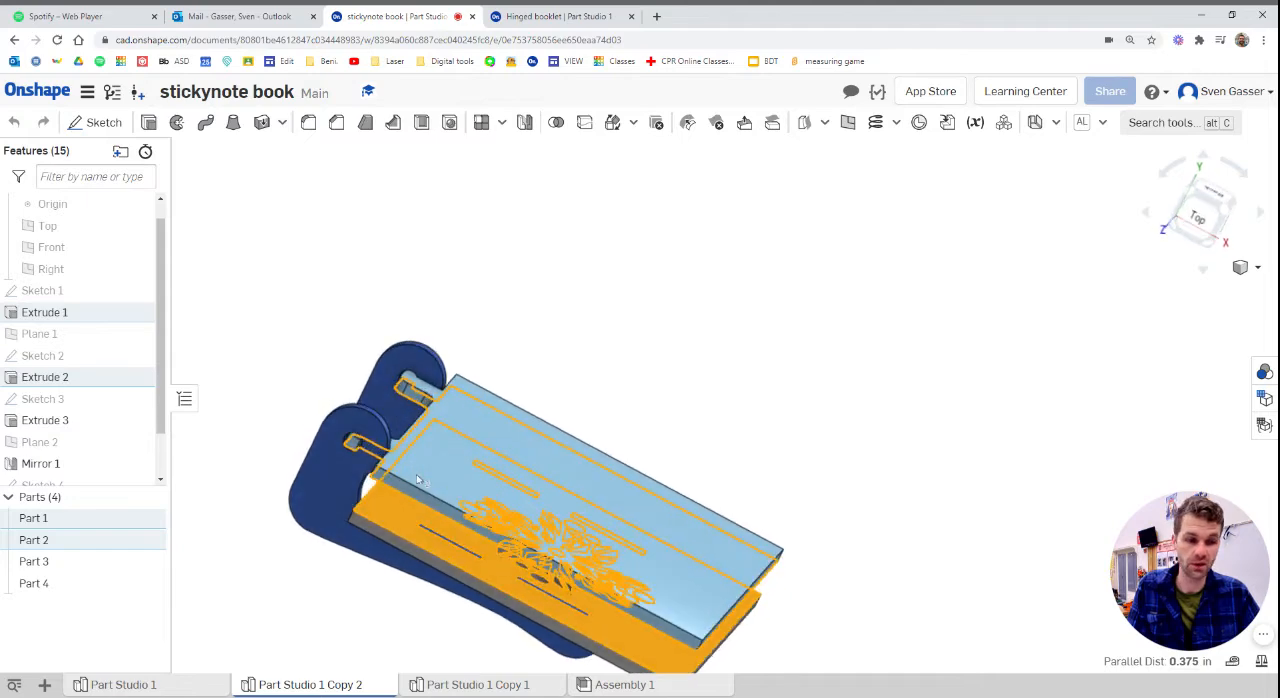
click(530, 303)
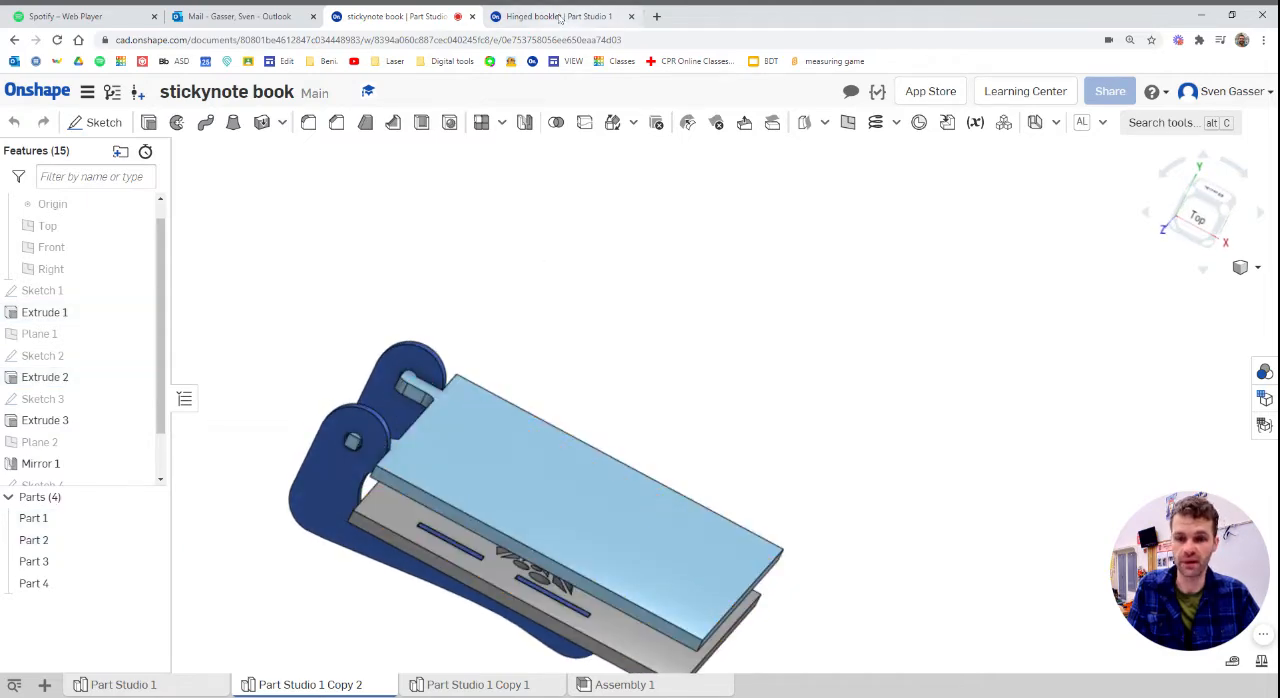
scroll(569, 240, down, 3)
scroll(572, 494, up, 3)
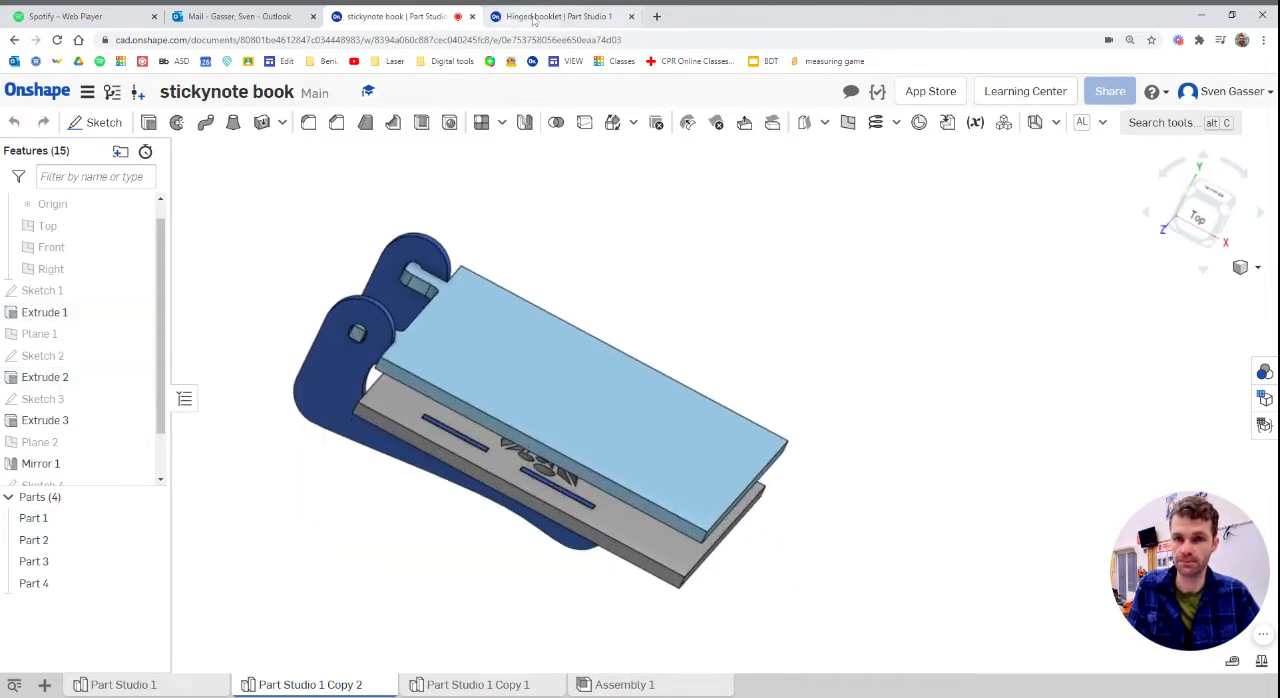
Return to the Hinged booklet document and create a plane offset 0.625 in above the cover's top face
click(535, 17)
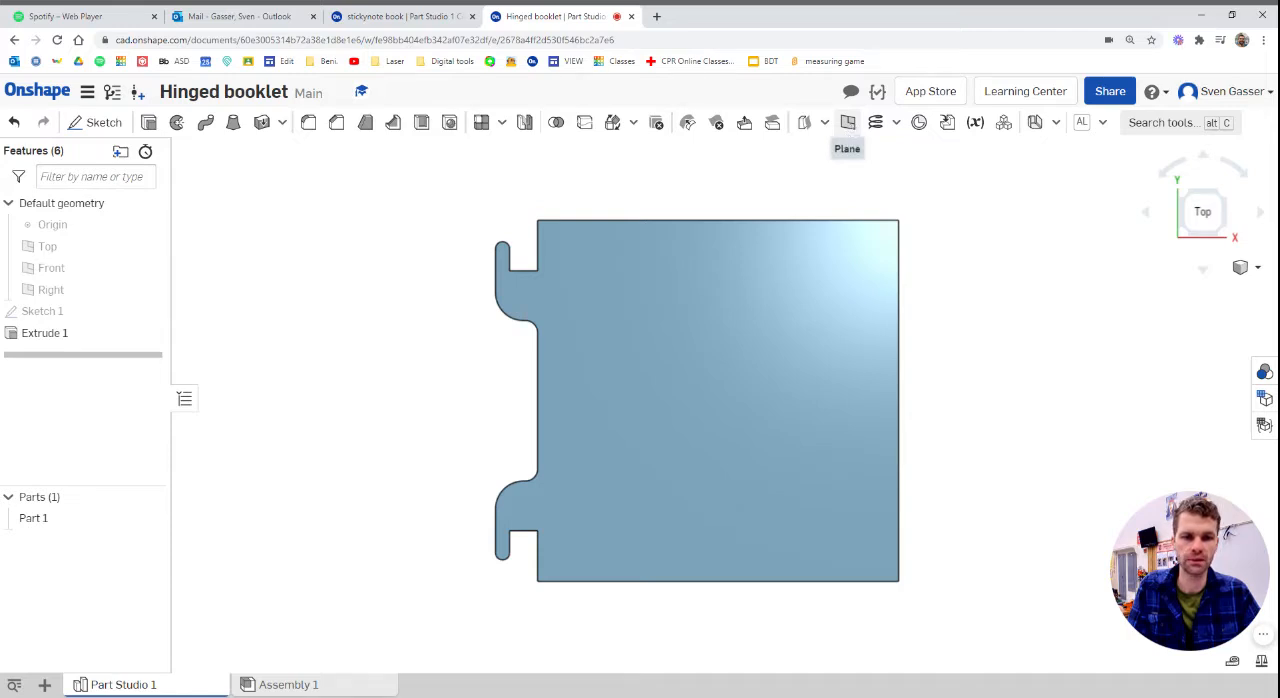
click(847, 122)
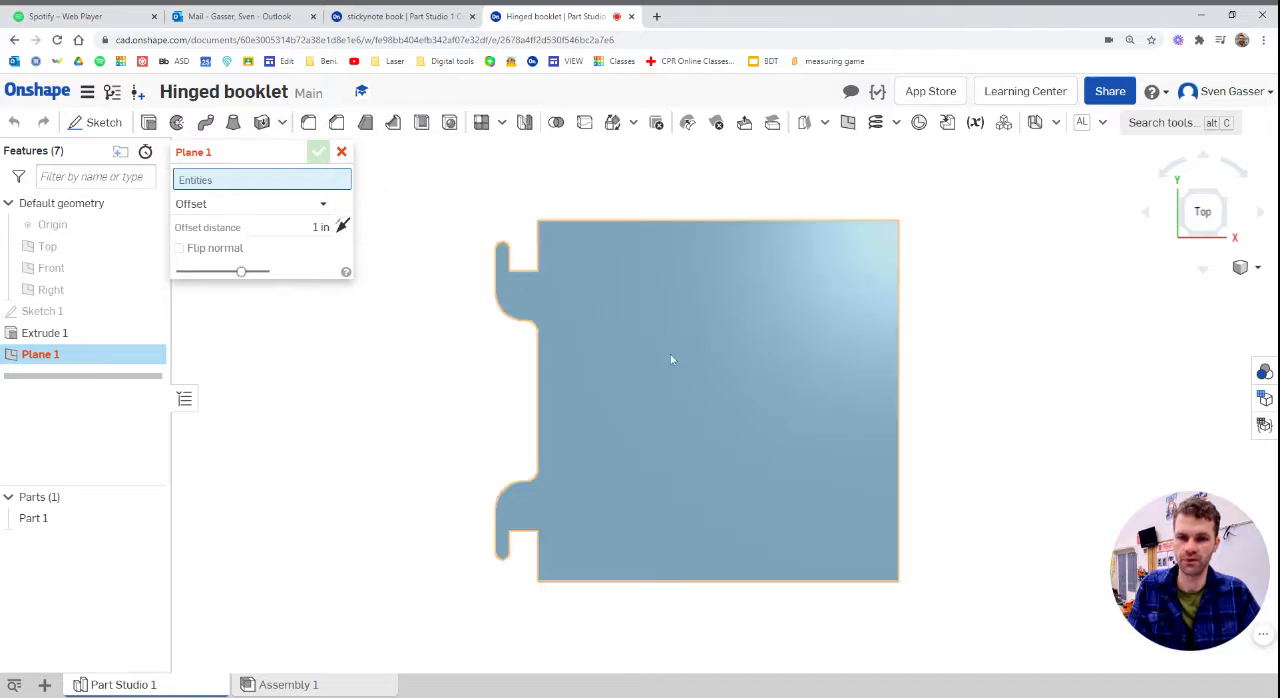
click(673, 379)
right_drag(646, 443, 533, 362)
click(318, 242)
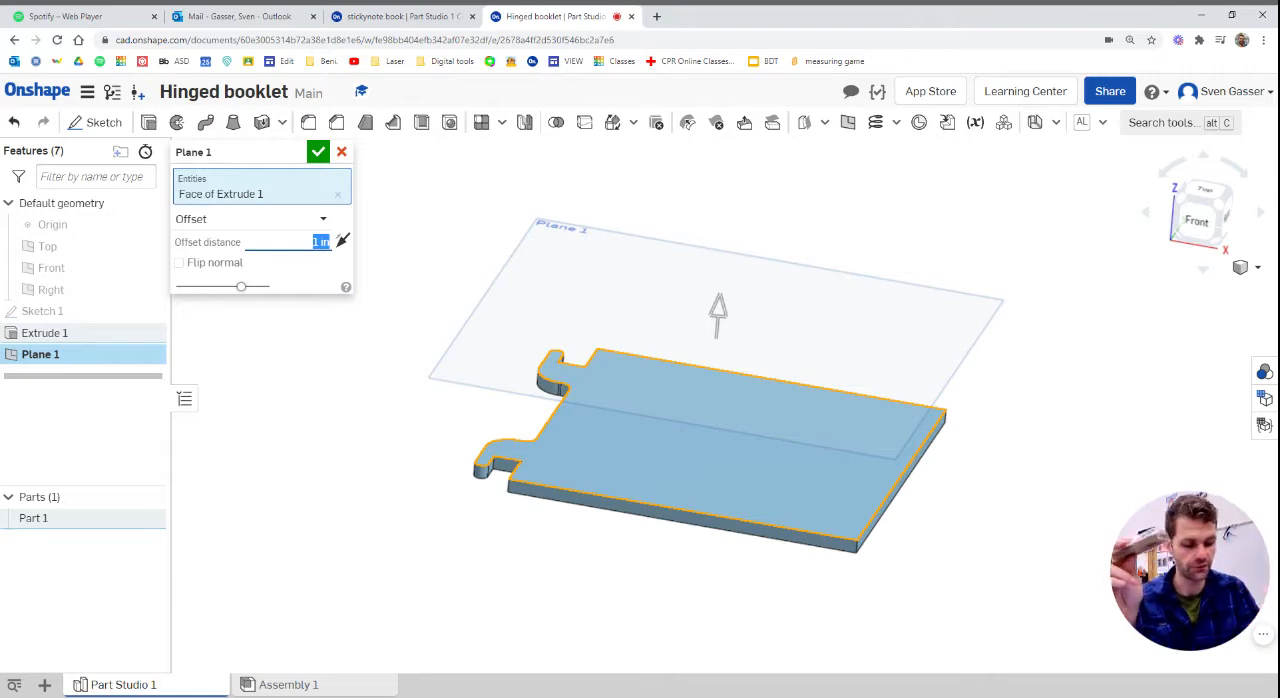
key(BackSpace)
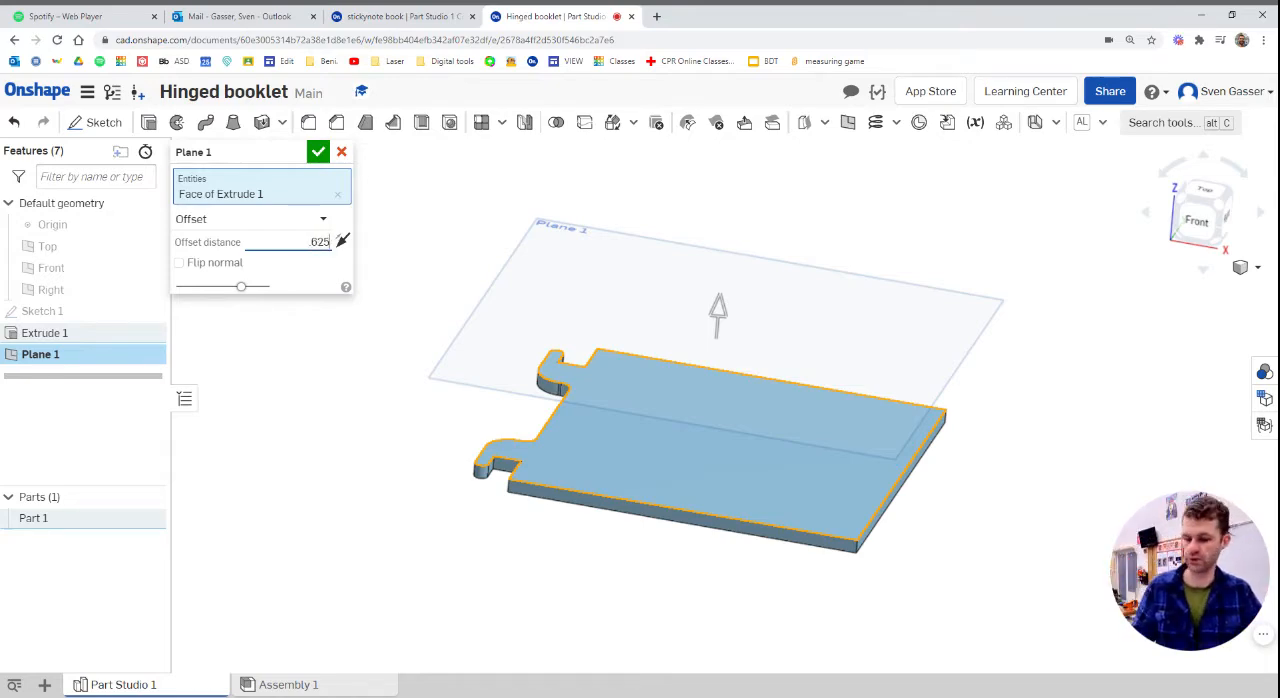
key(Return)
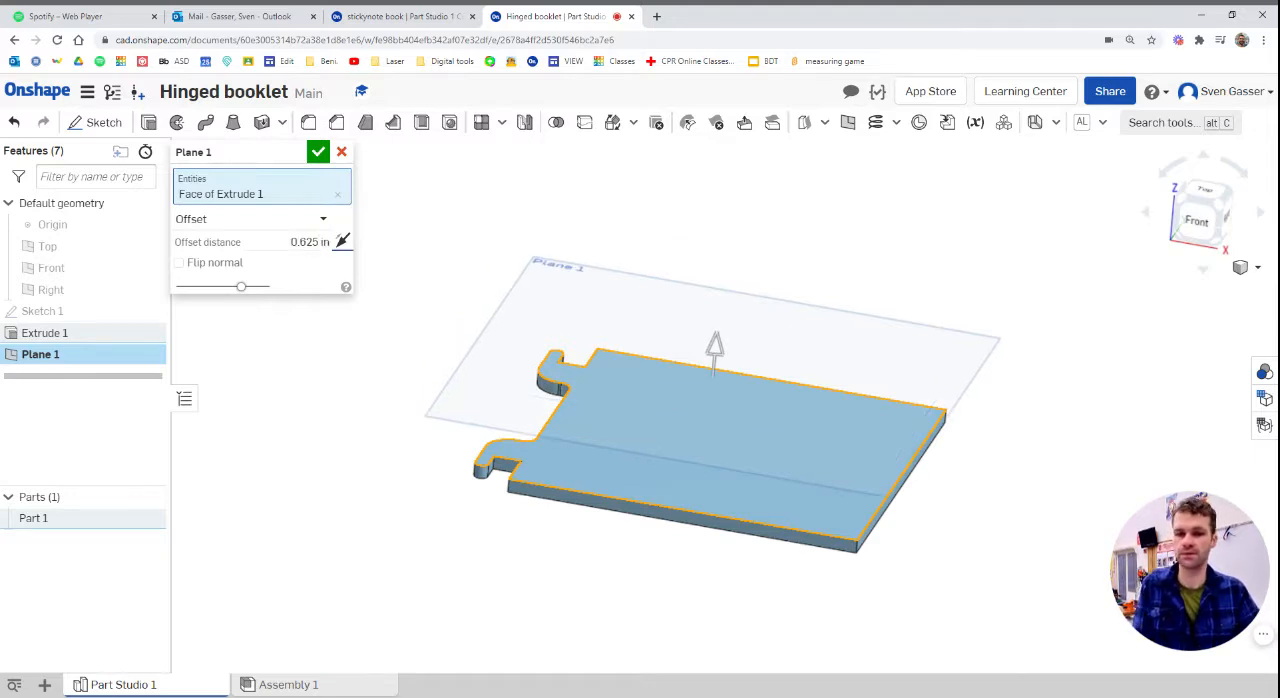
click(321, 159)
Start a sketch on the cover's top face and project the square's right, upper and lower edges into it
right_drag(376, 473, 378, 450)
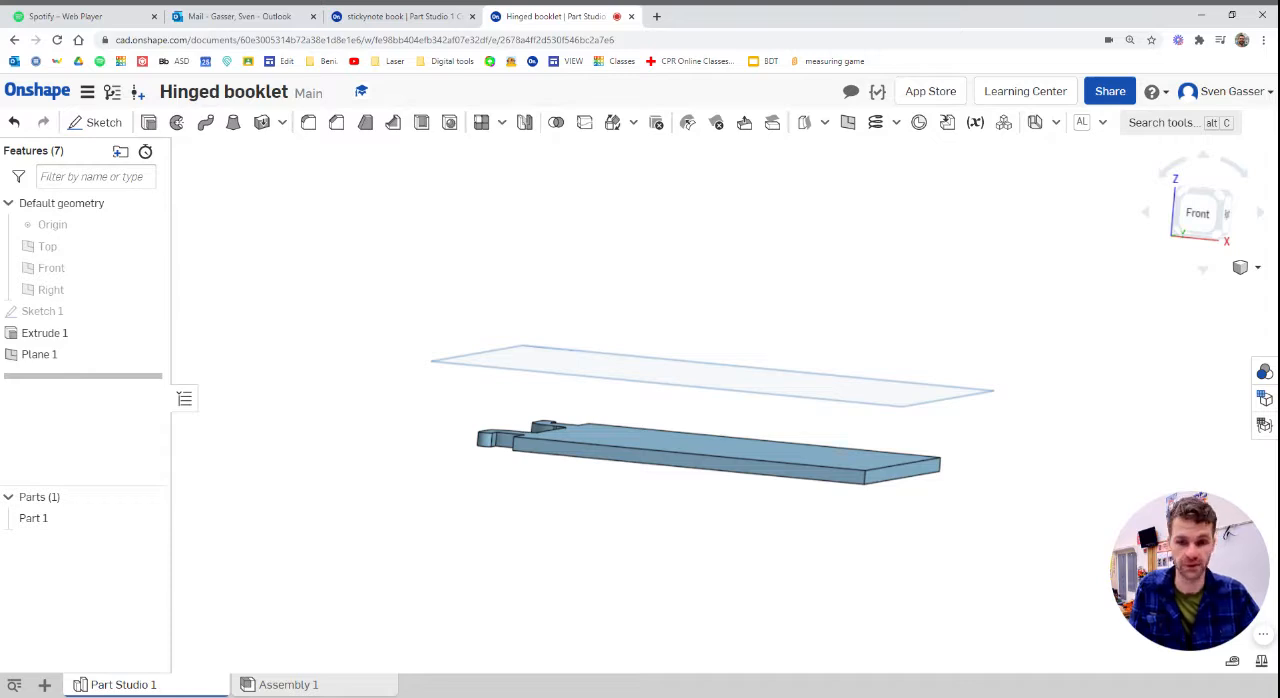
scroll(443, 403, up, 2)
scroll(388, 389, down, 2)
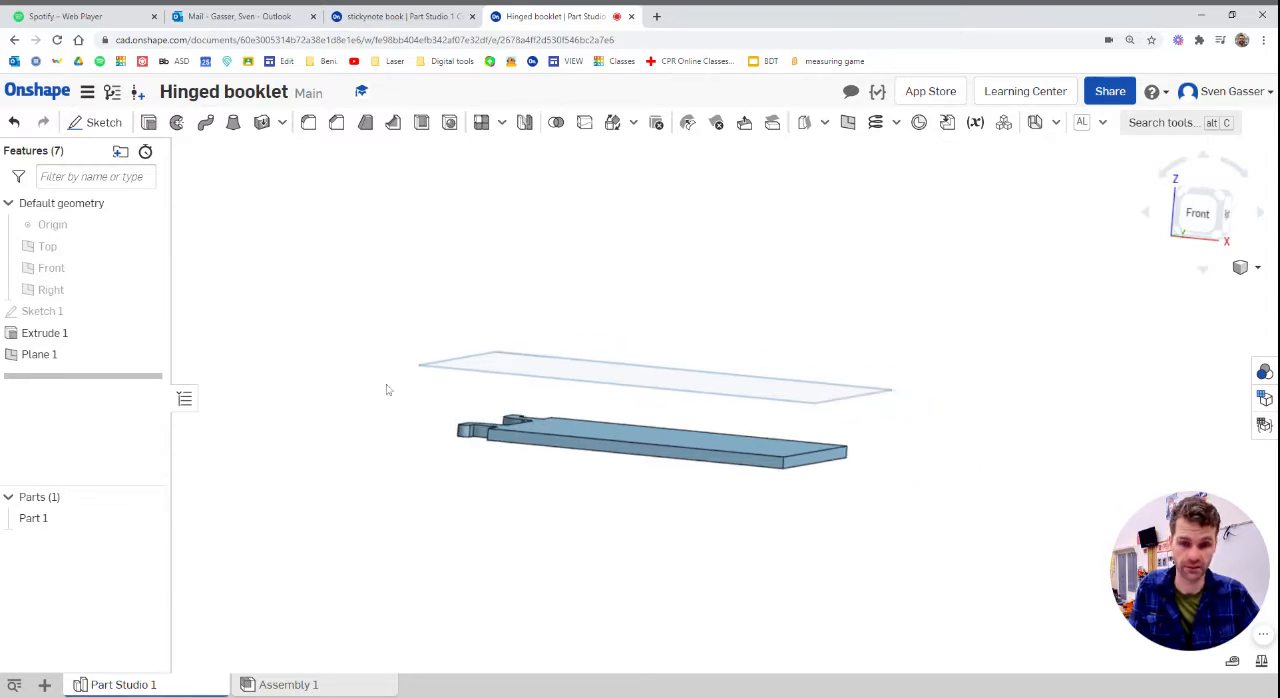
scroll(645, 400, up, 2)
mouse_move(645, 403)
right_down()
mouse_move(634, 420)
mouse_move(642, 393)
mouse_move(640, 440)
right_up()
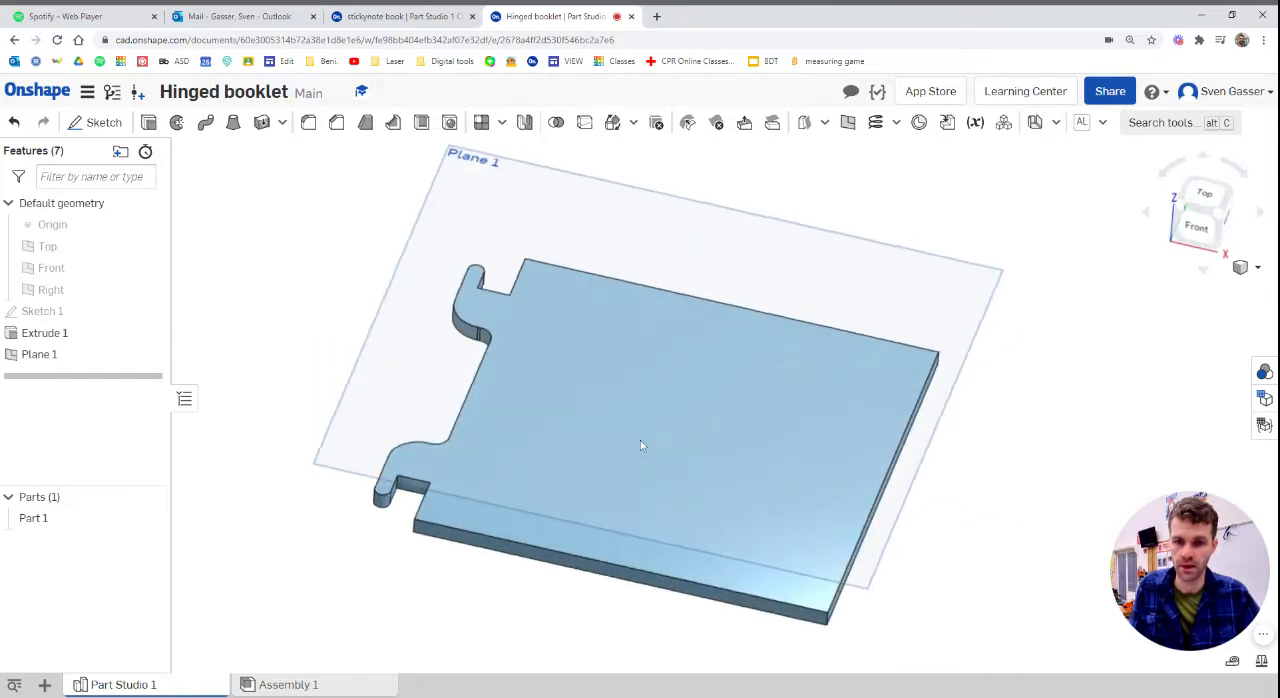
click(97, 122)
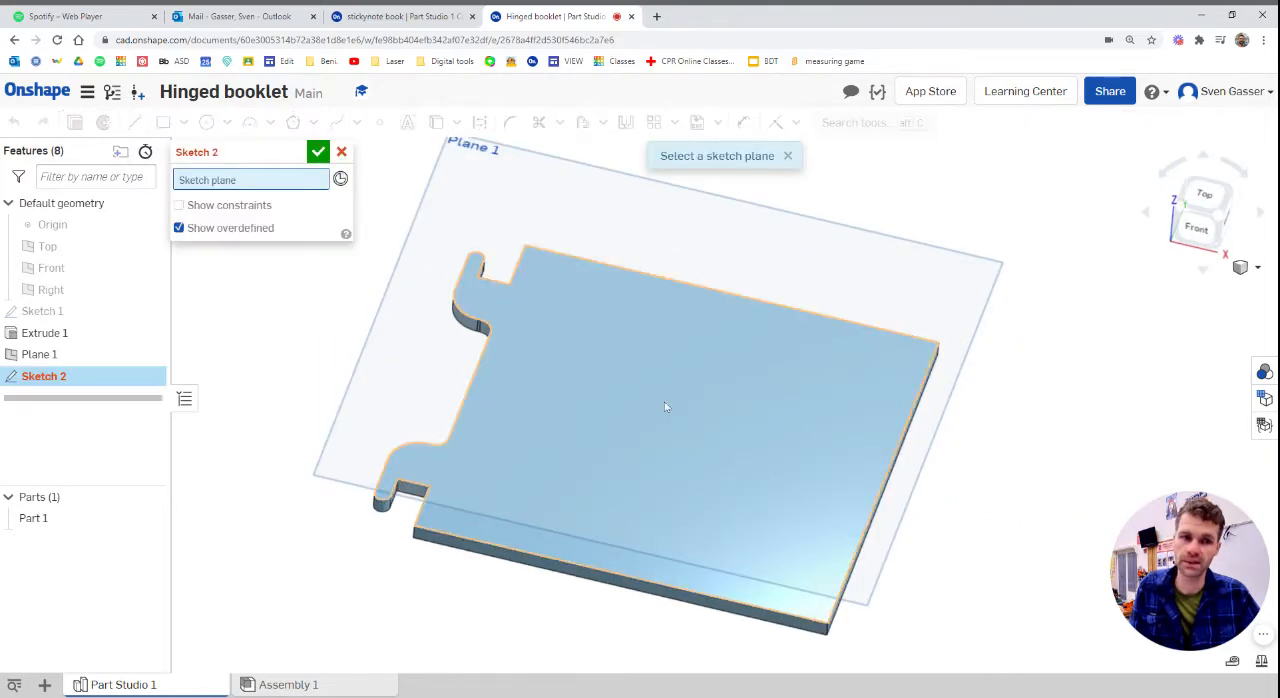
click(597, 352)
key(n)
scroll(530, 328, down, 3)
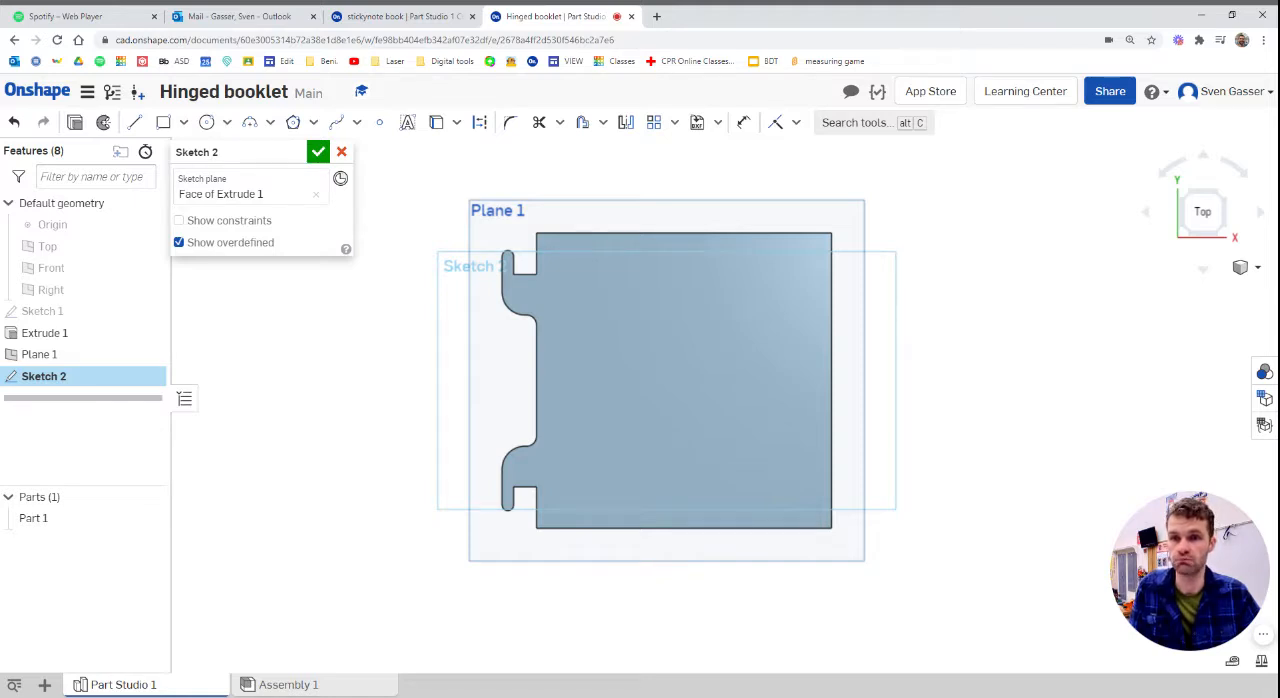
click(437, 129)
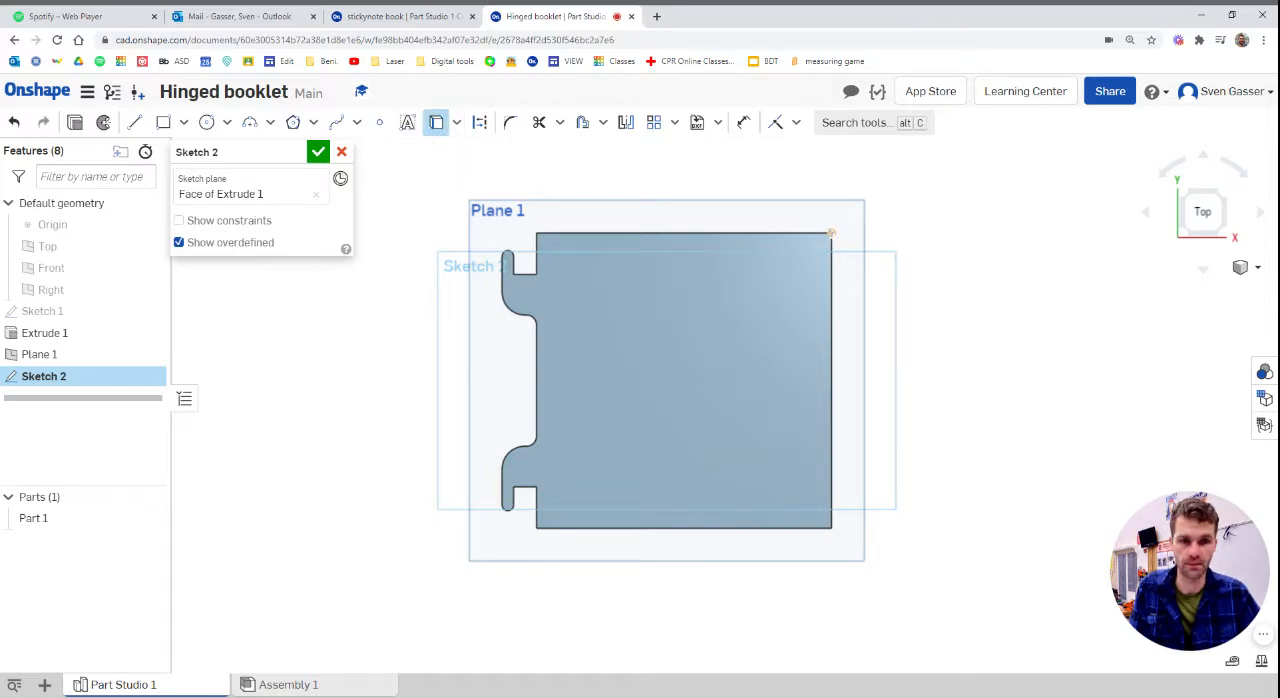
click(830, 253)
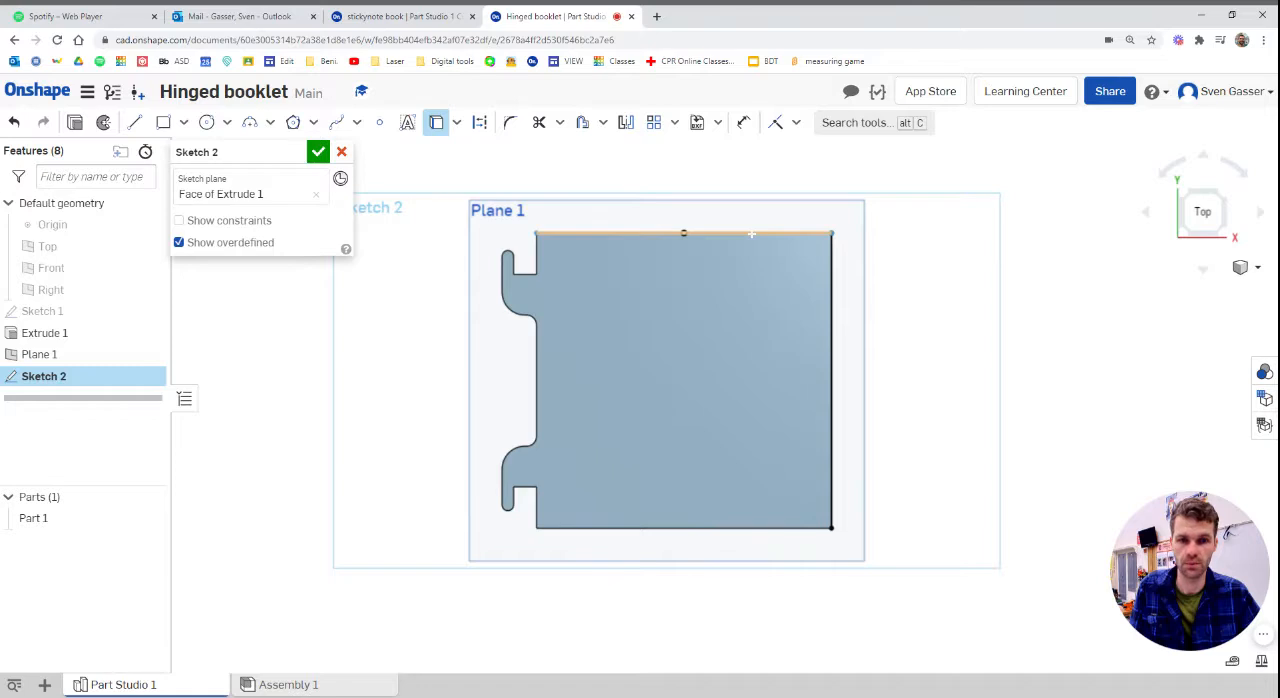
click(751, 234)
click(572, 528)
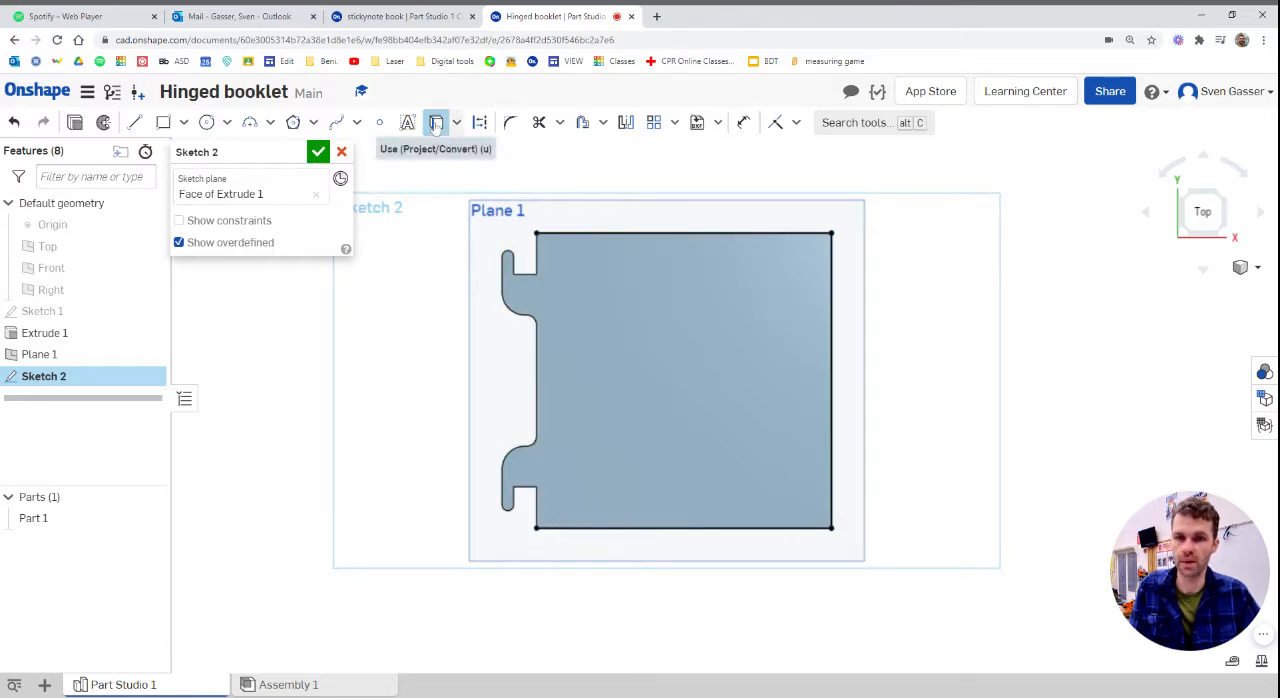
Reassign the sketch from the cover's face to the offset plane, Plane 1, and view it from the top
right_drag(600, 420, 620, 230)
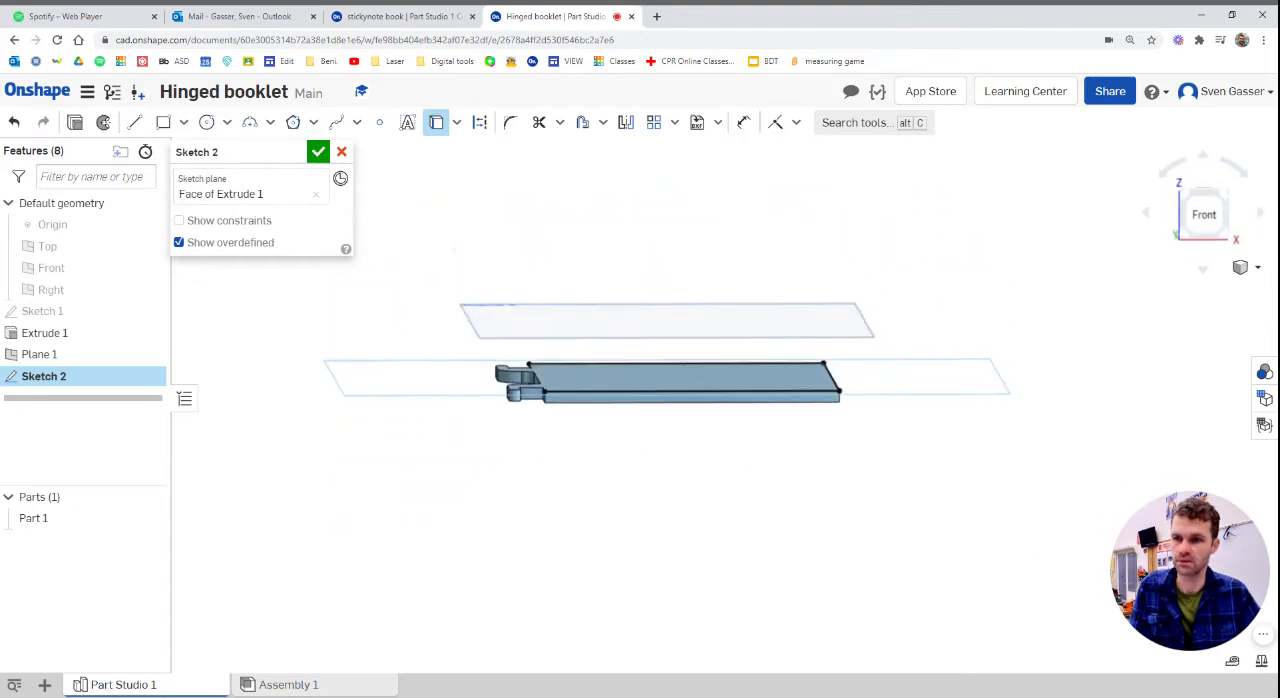
click(316, 194)
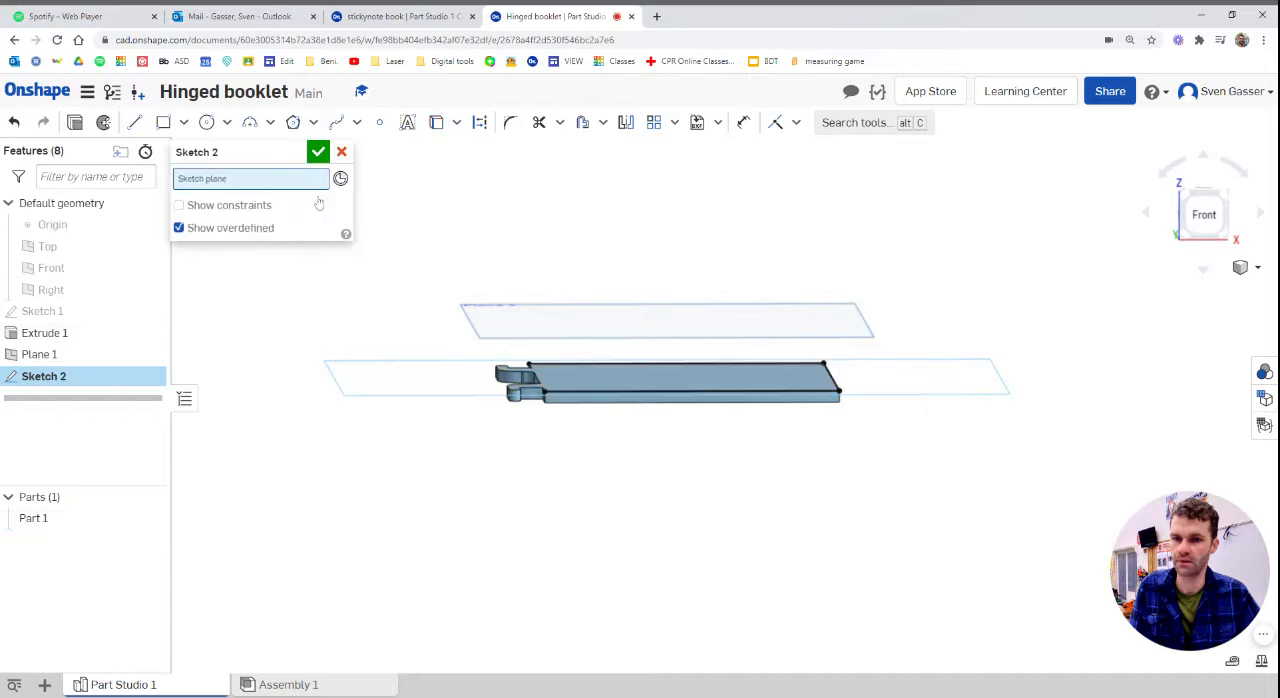
click(534, 316)
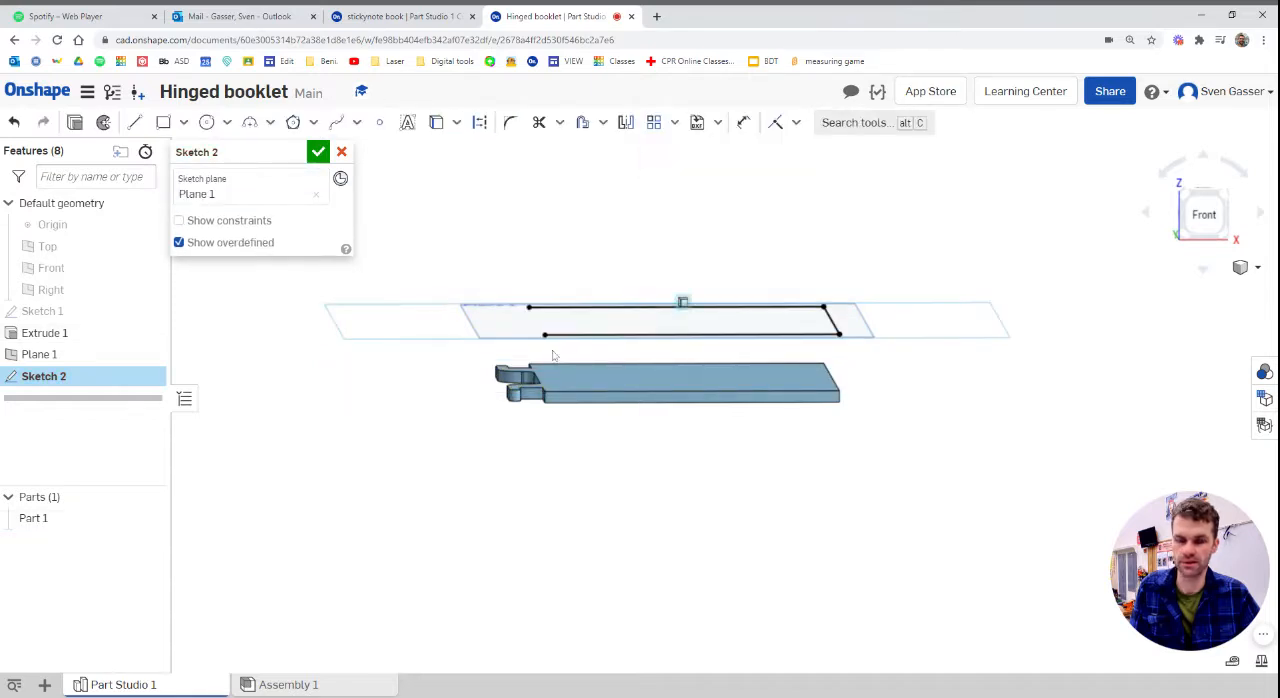
scroll(590, 349, up, 2)
key(n)
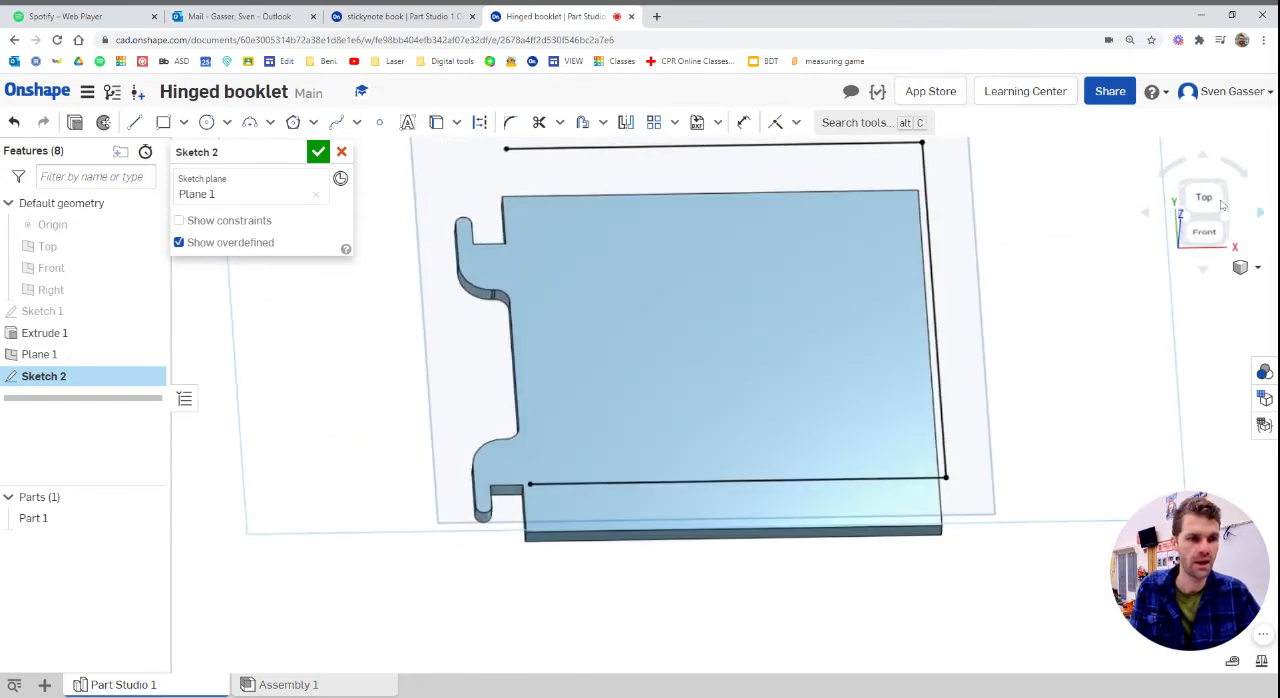
click(1202, 198)
scroll(908, 372, up, 3)
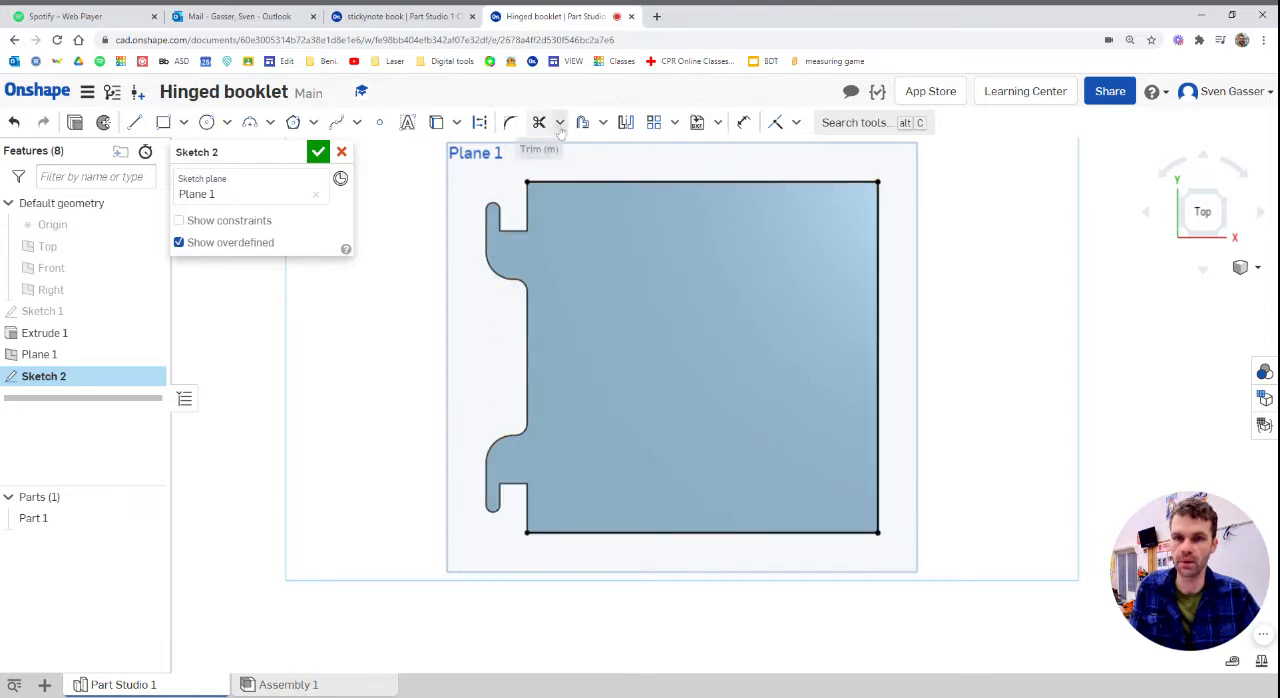
Project the two short left edges beside the hinge tabs and, with the cover hidden, connect them with a line to close the square
click(436, 122)
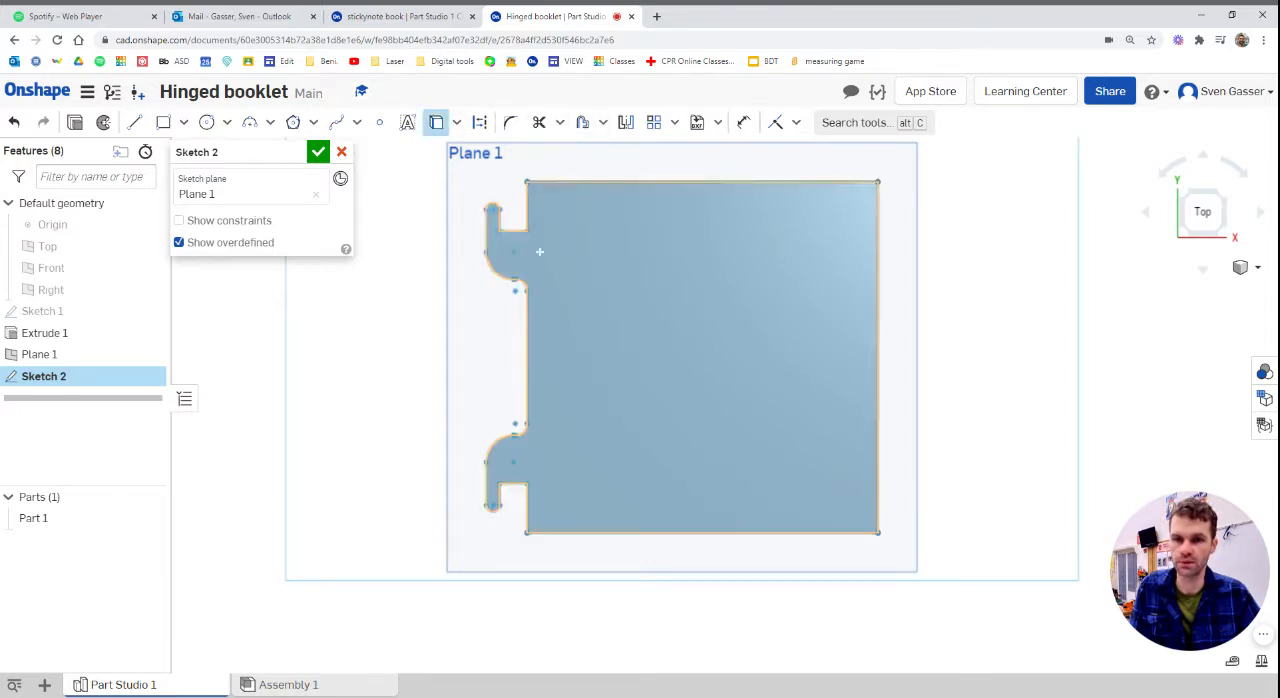
click(527, 215)
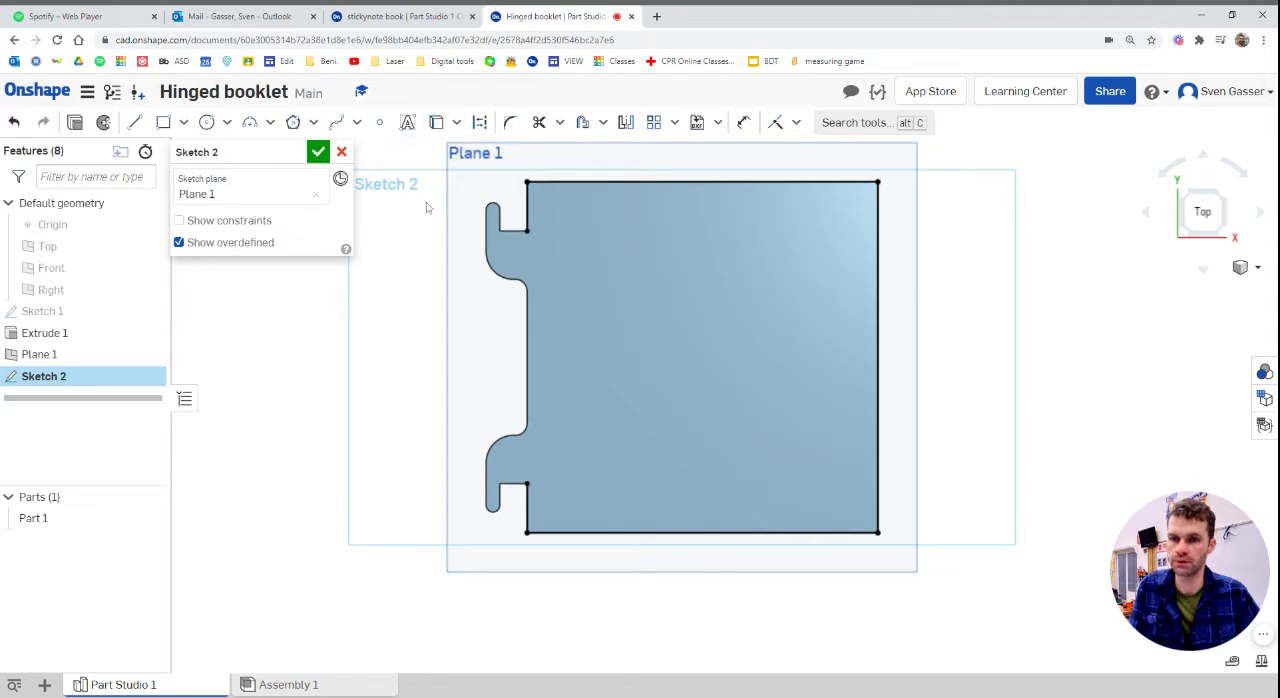
click(150, 498)
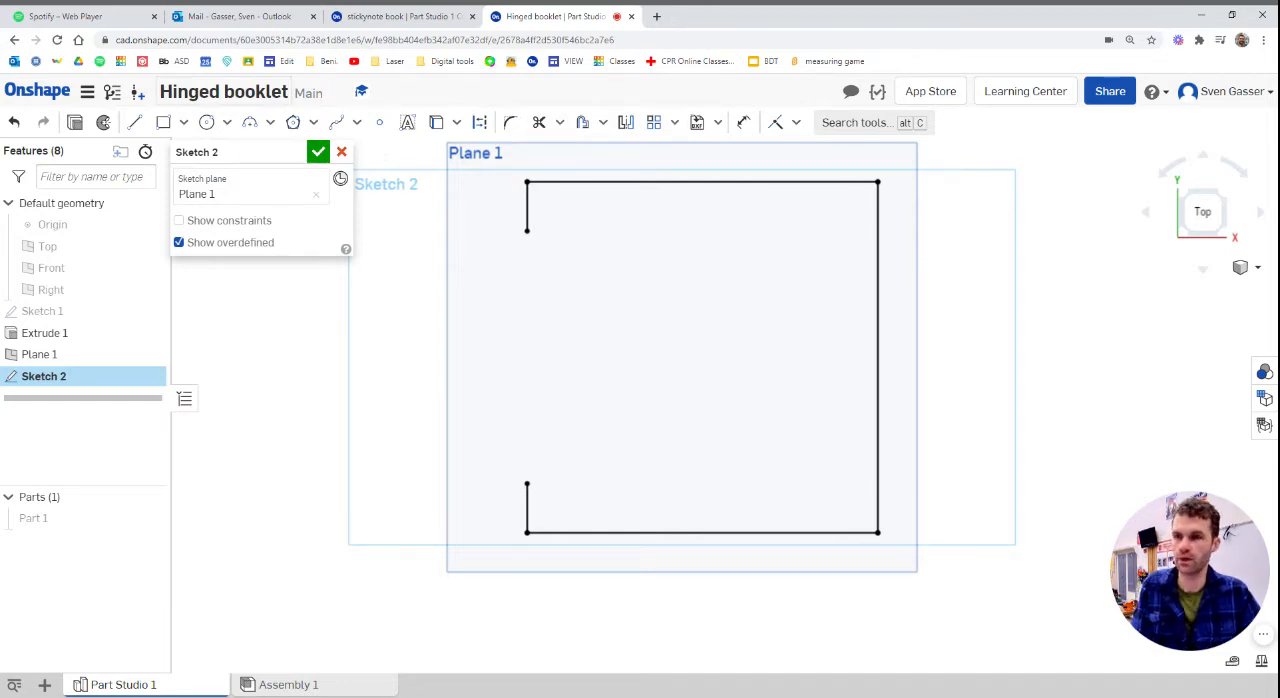
click(527, 483)
key(Escape)
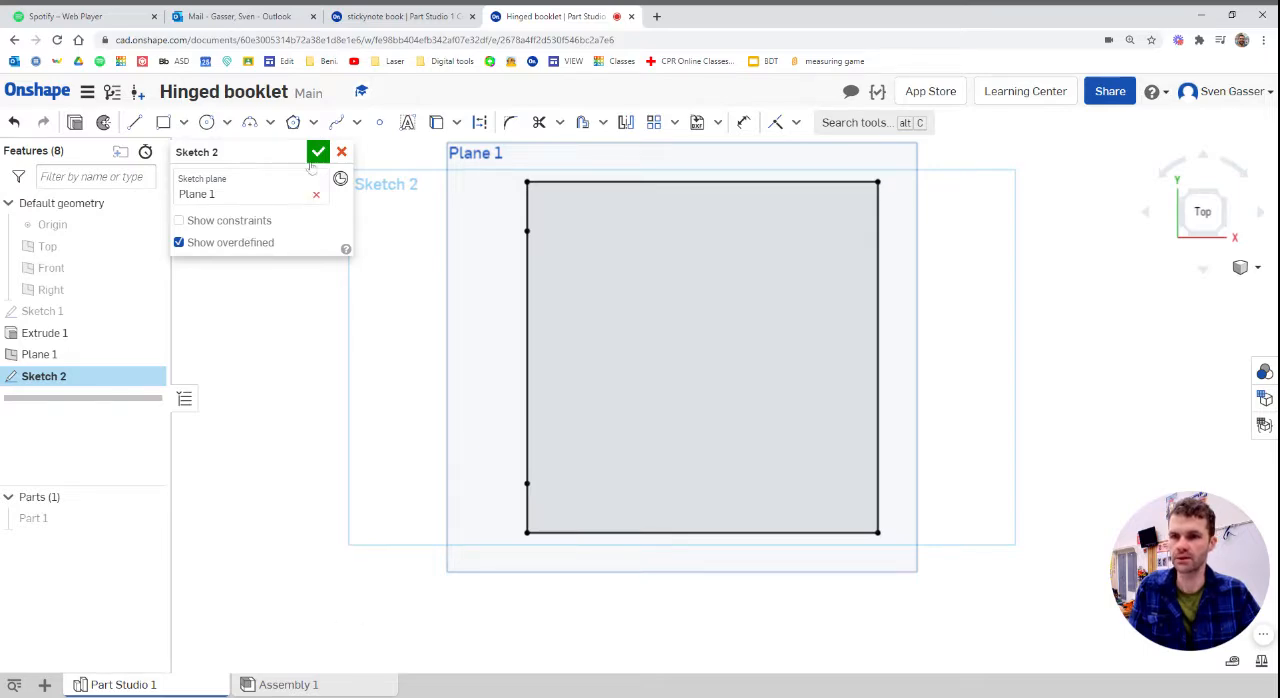
In the stickynote book document, hide Part 3 and measure the inner notch edge of the lower hinge tab from the front view
click(400, 16)
right_drag(480, 500, 540, 430)
click(149, 561)
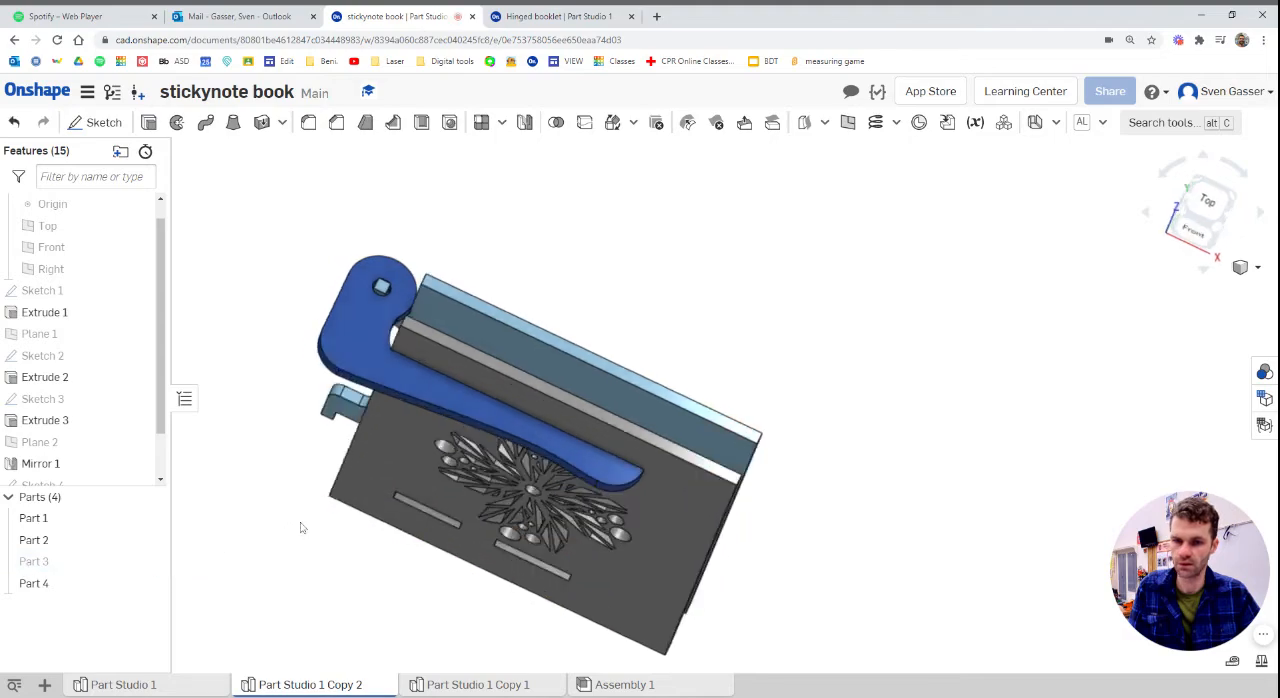
right_drag(302, 528, 406, 529)
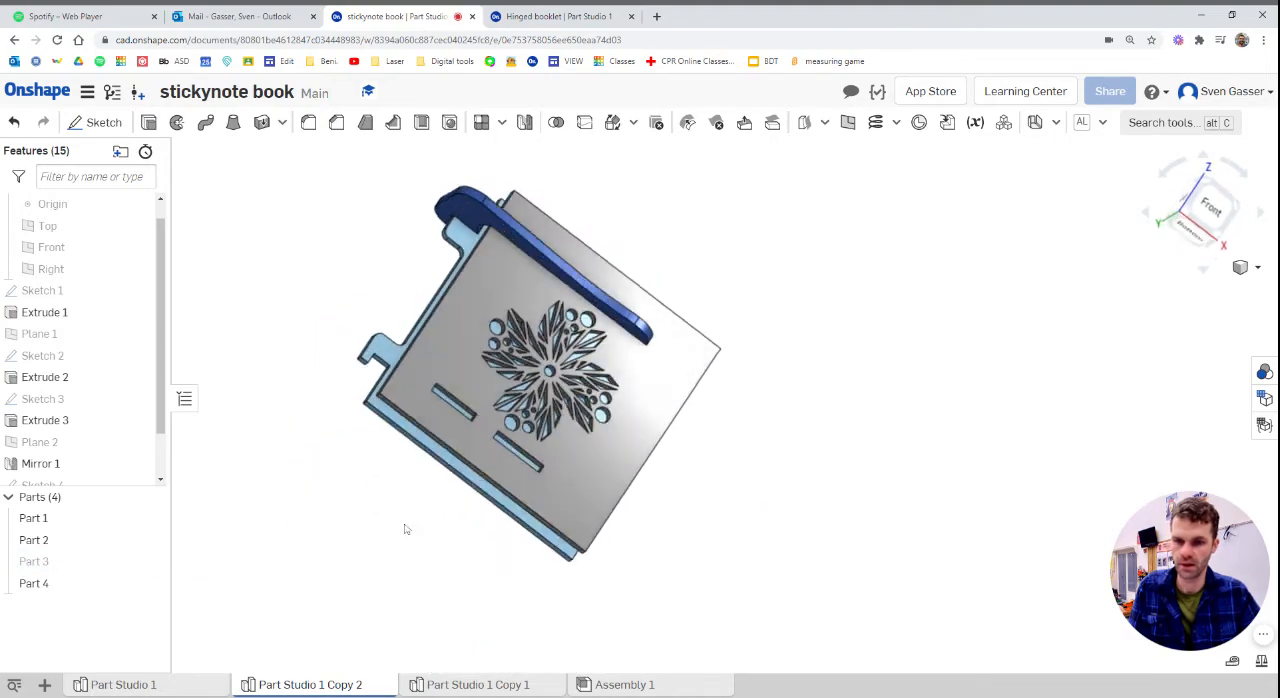
click(1213, 210)
scroll(870, 338, down, 3)
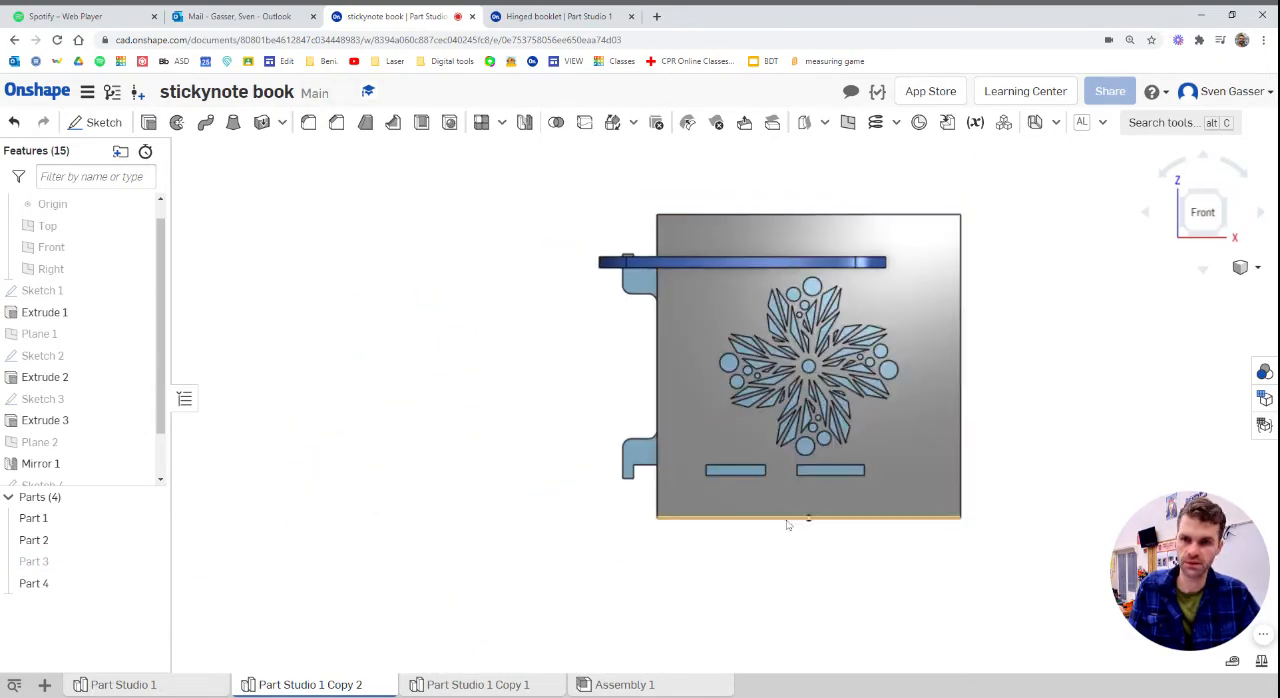
scroll(800, 510, up, 4)
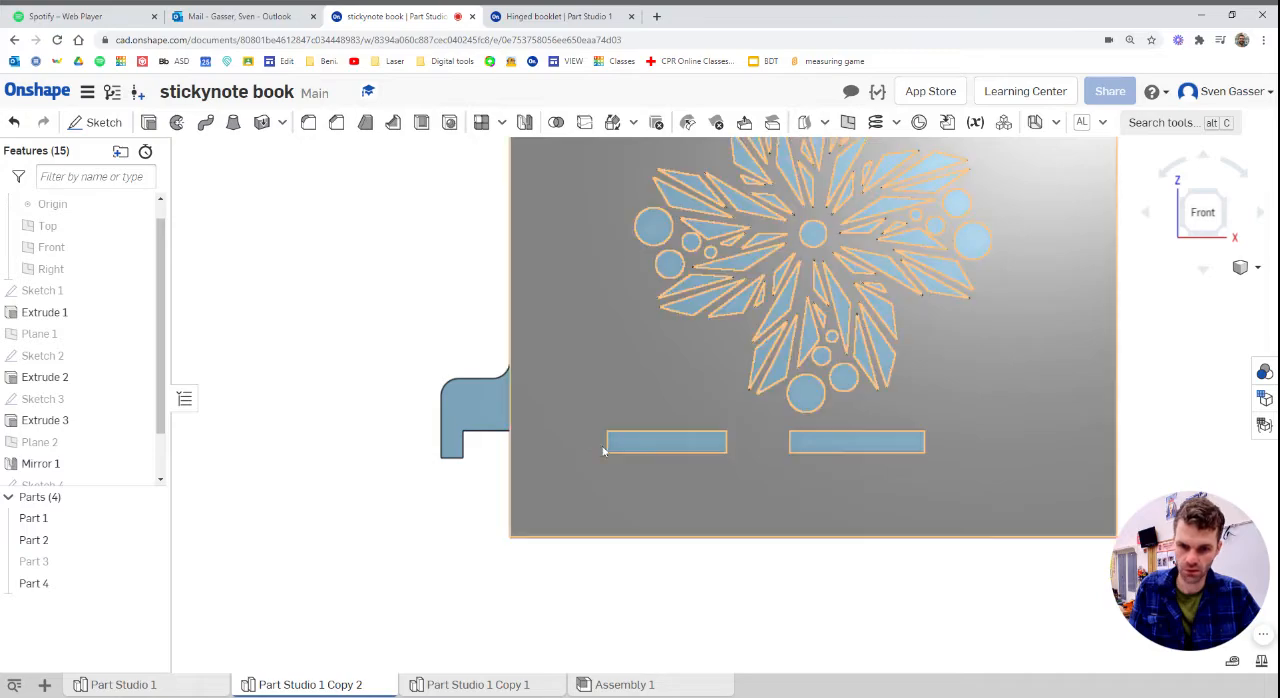
click(499, 437)
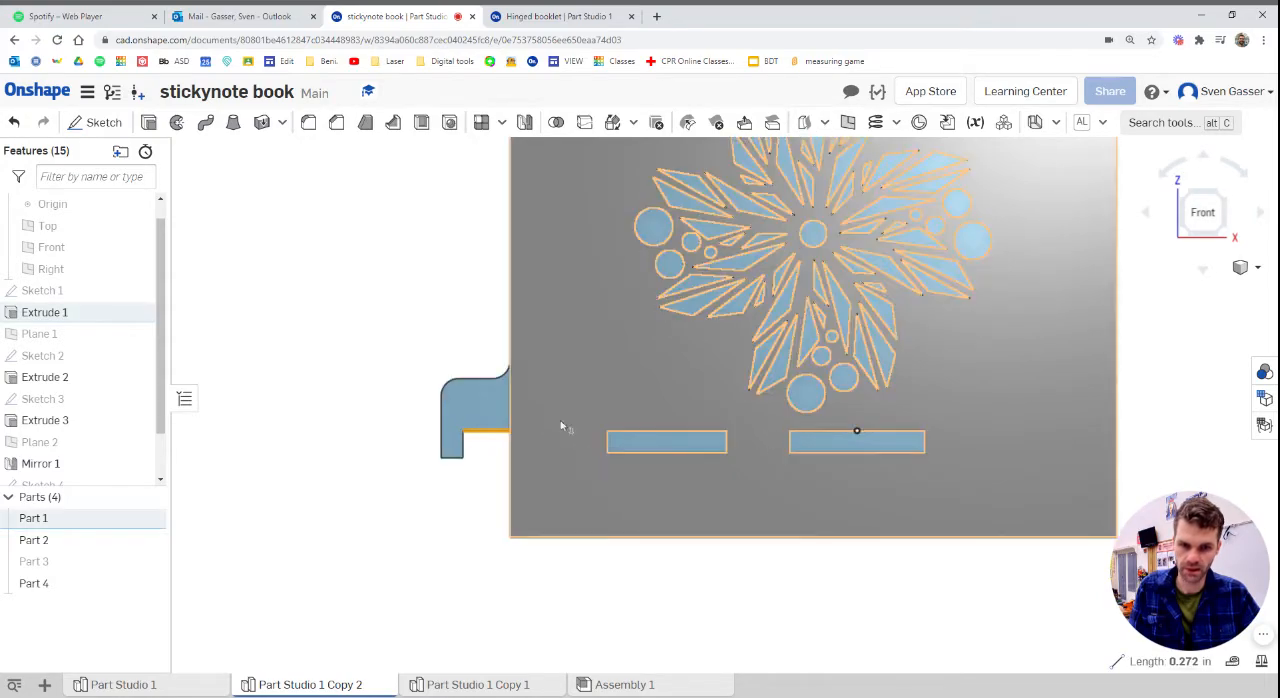
scroll(570, 427, down, 4)
scroll(591, 257, up, 3)
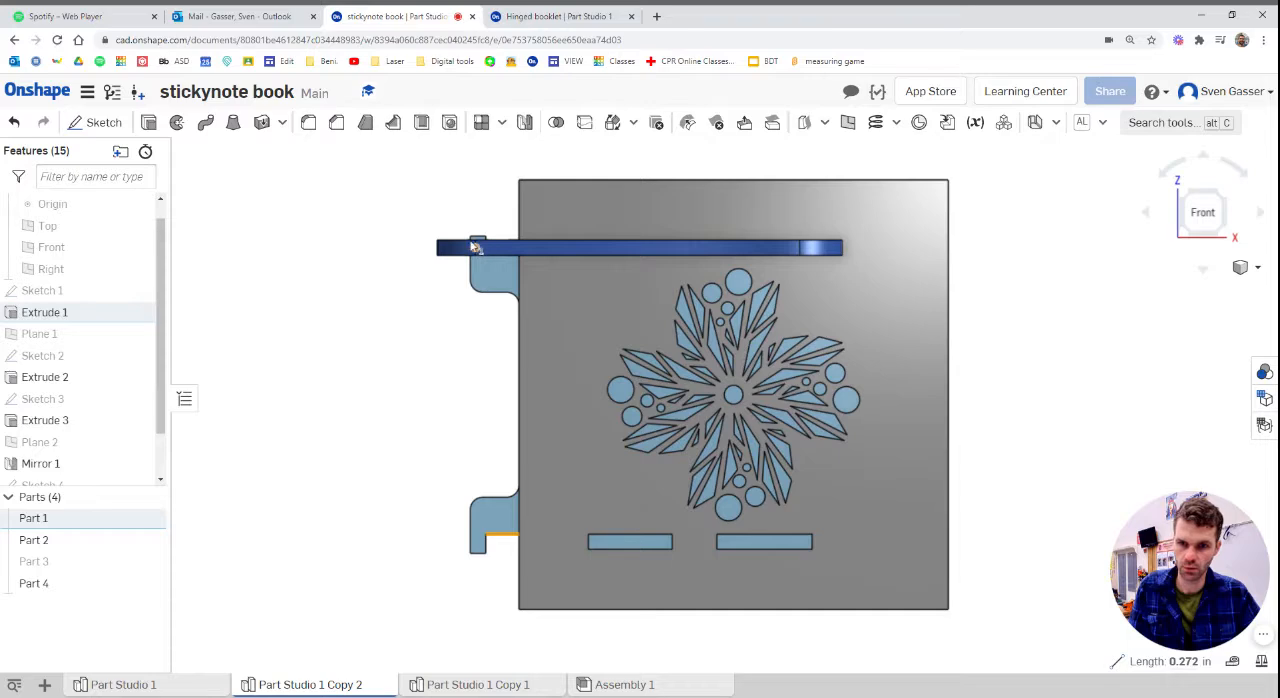
mouse_move(475, 247)
right_down()
mouse_move(476, 270)
mouse_move(480, 250)
right_up()
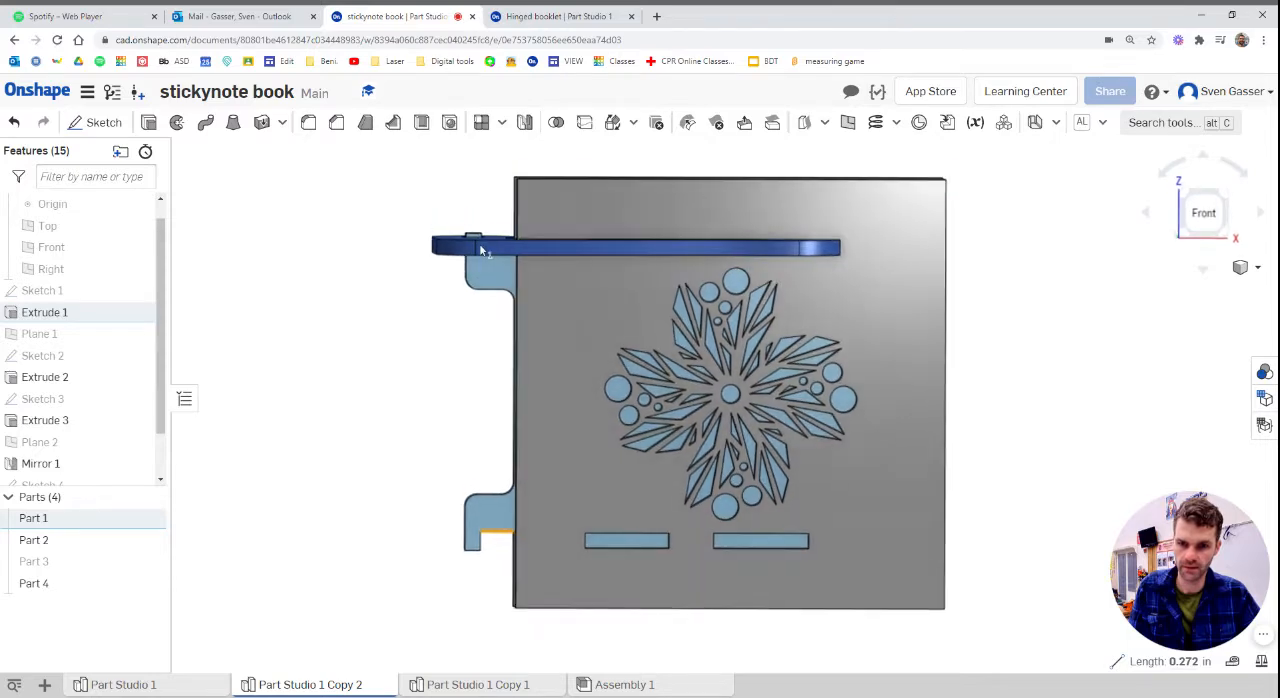
Set the reference model to the front view and return to the Hinged booklet document
click(1201, 216)
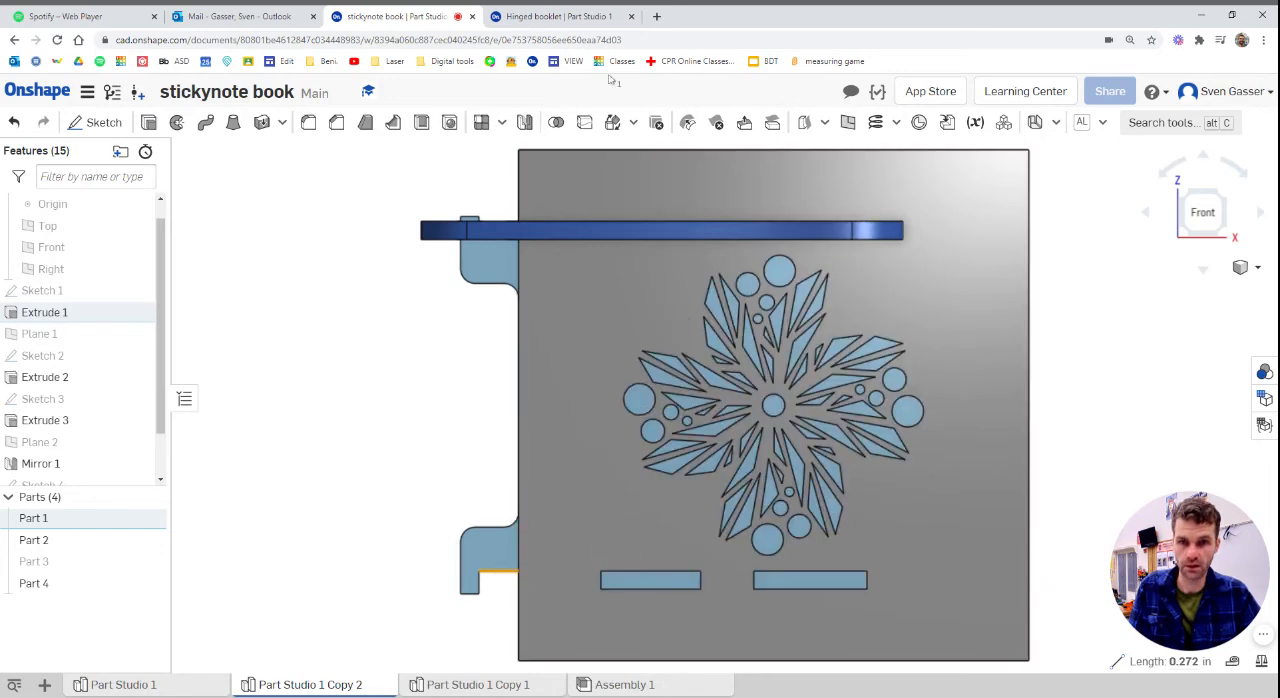
click(557, 15)
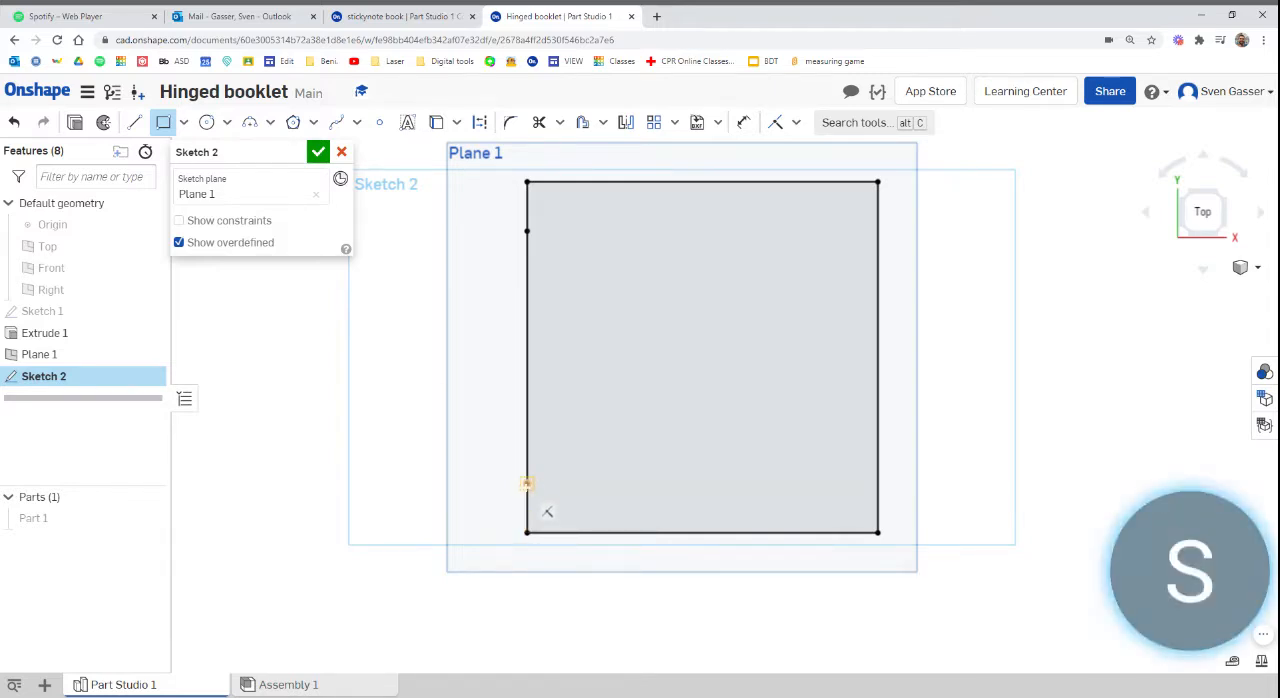
mouse_move(1194, 586)
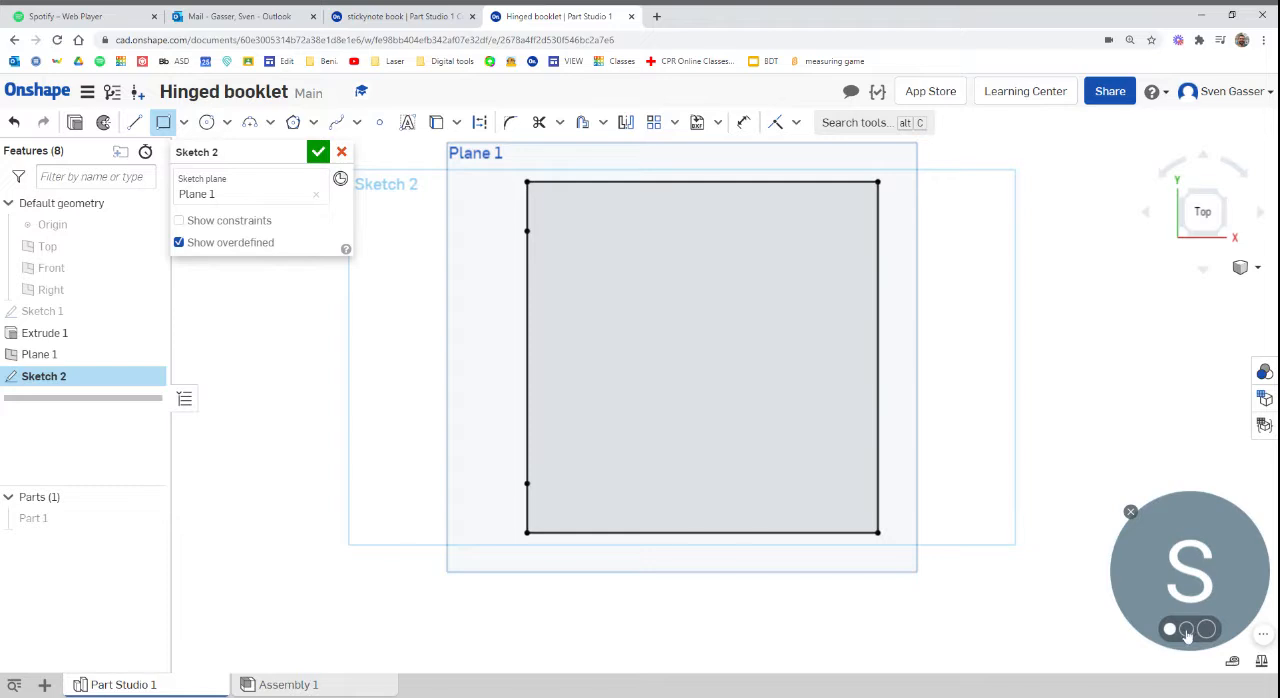
click(1187, 629)
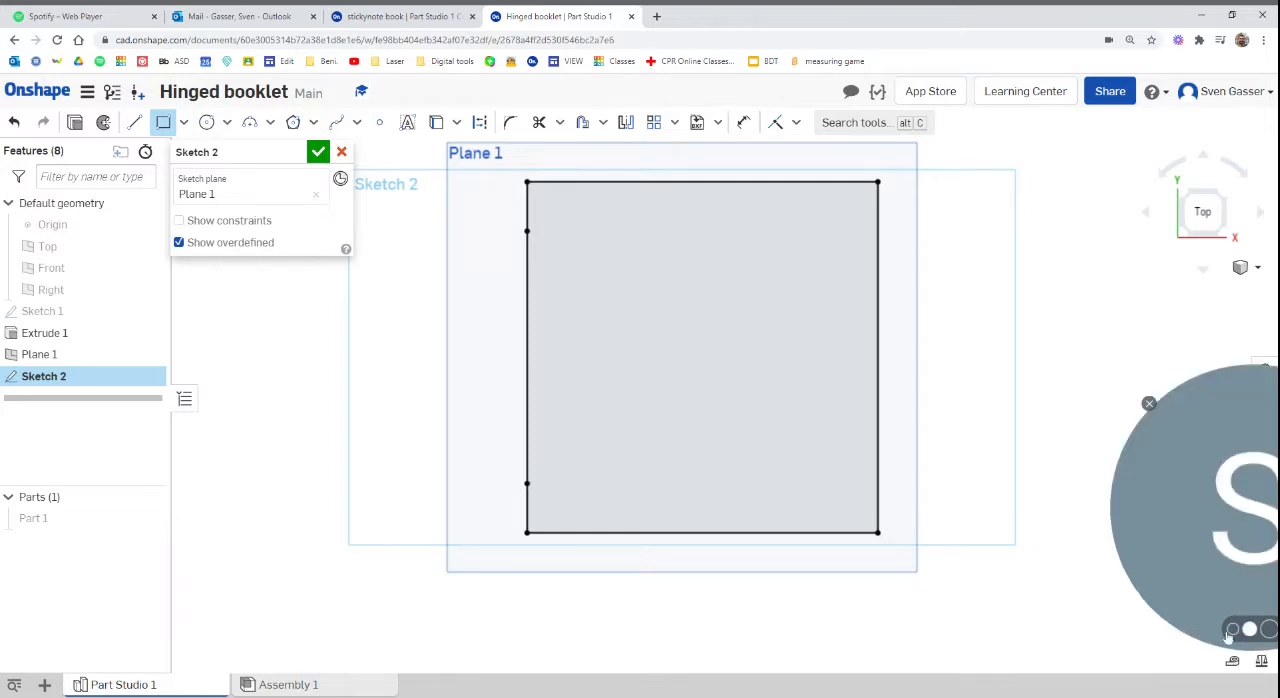
click(1233, 636)
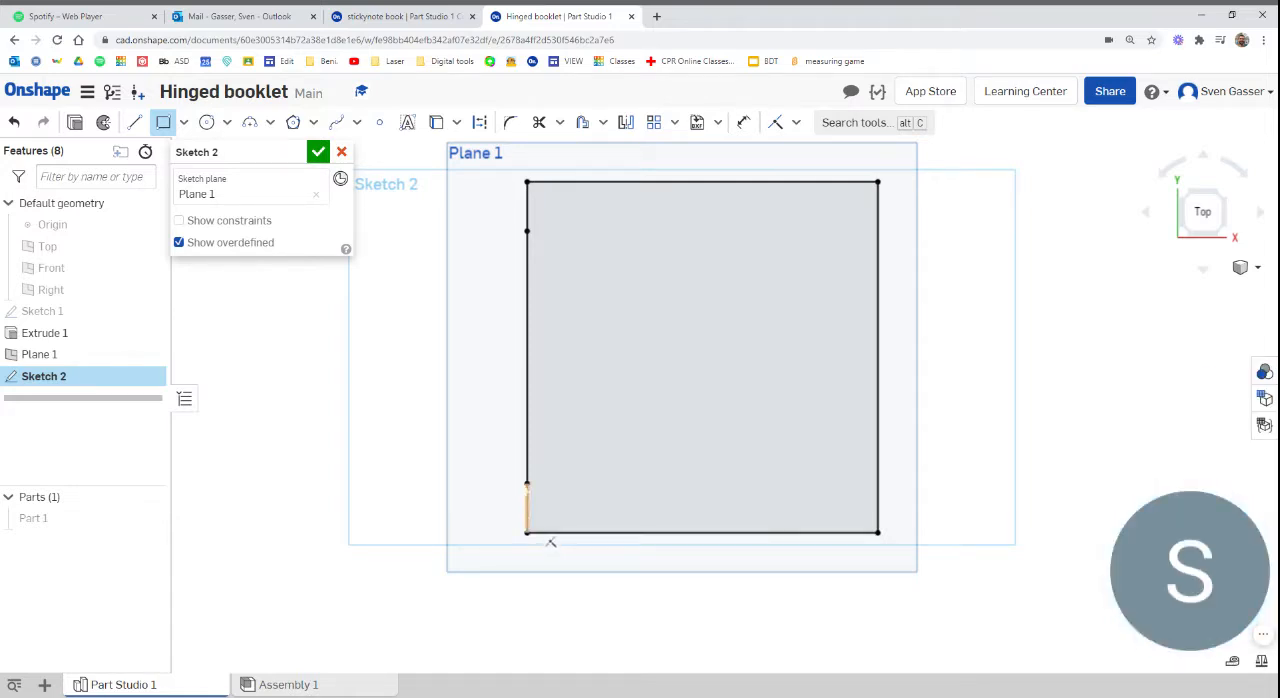
Sketch a row of three slot rectangles, about 0.36, 0.40 and 0.34 in wide and 0.165 in high, level with the lower-left edge point
click(527, 484)
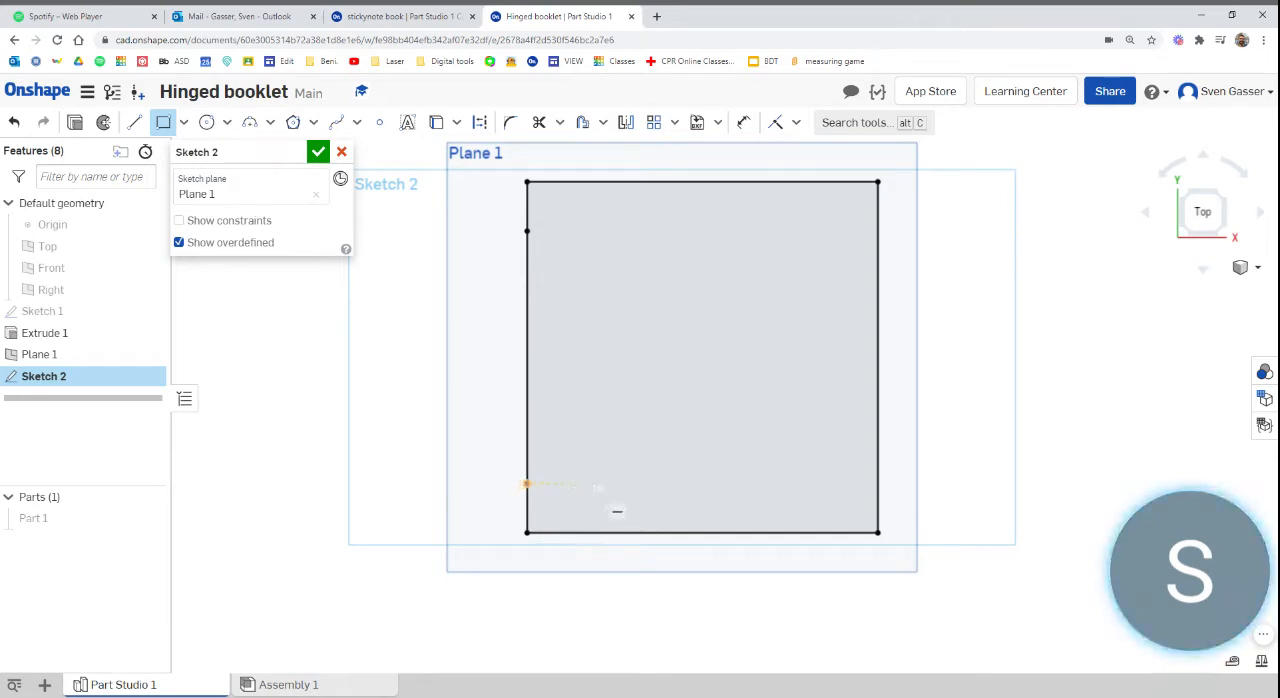
click(586, 484)
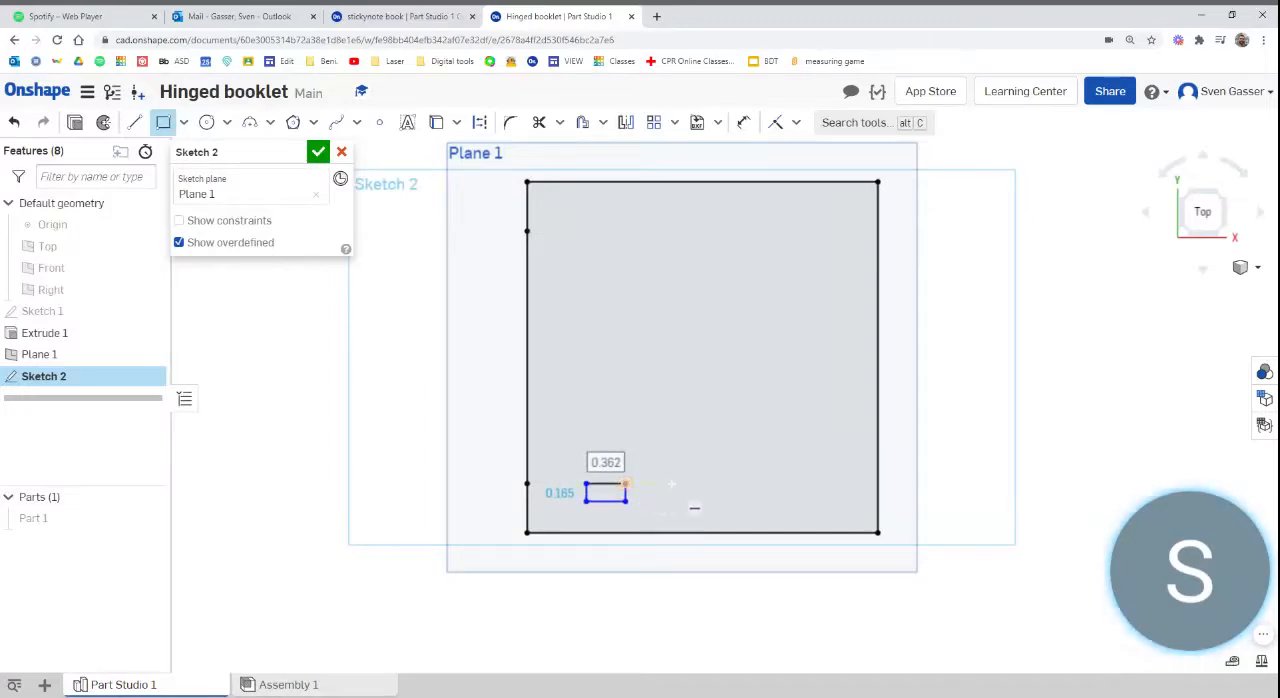
click(648, 484)
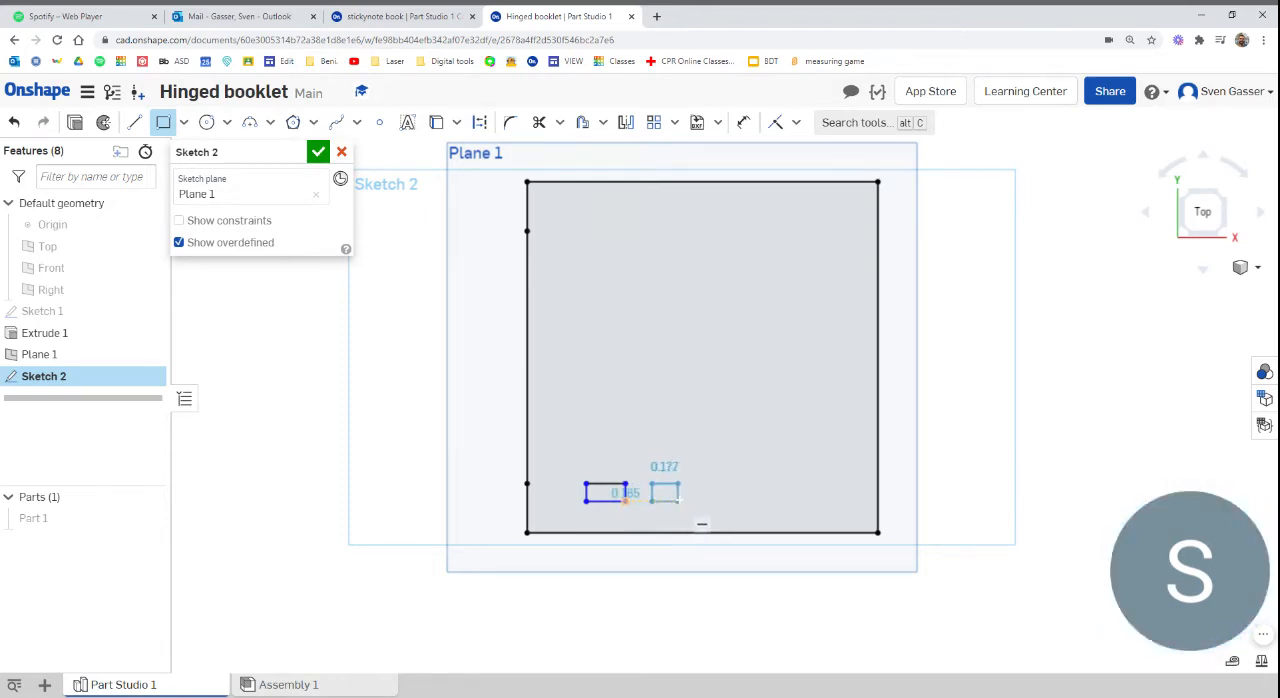
click(695, 501)
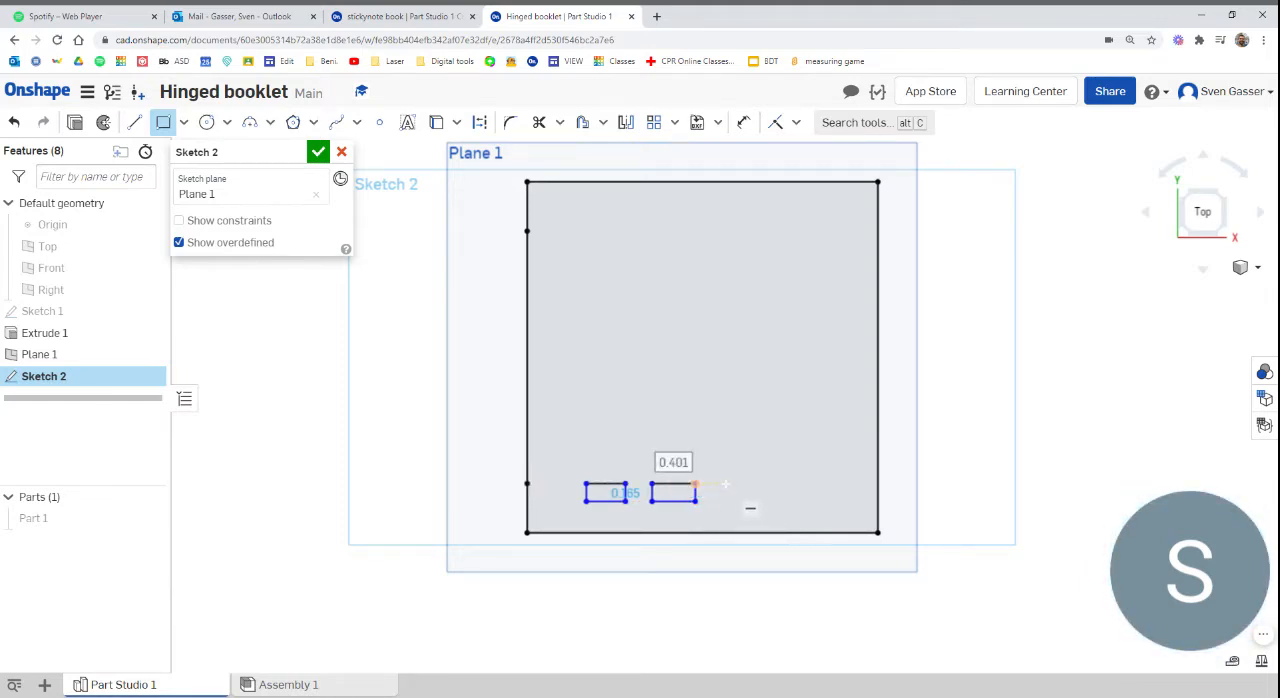
click(725, 484)
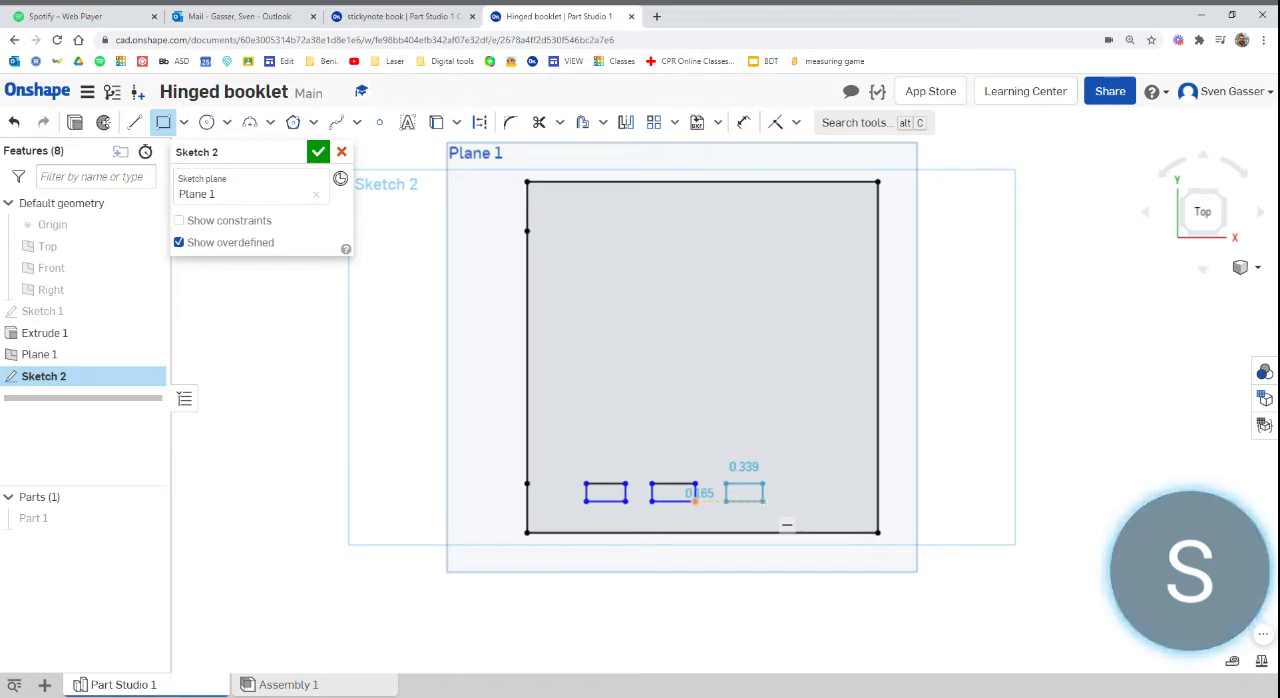
click(764, 500)
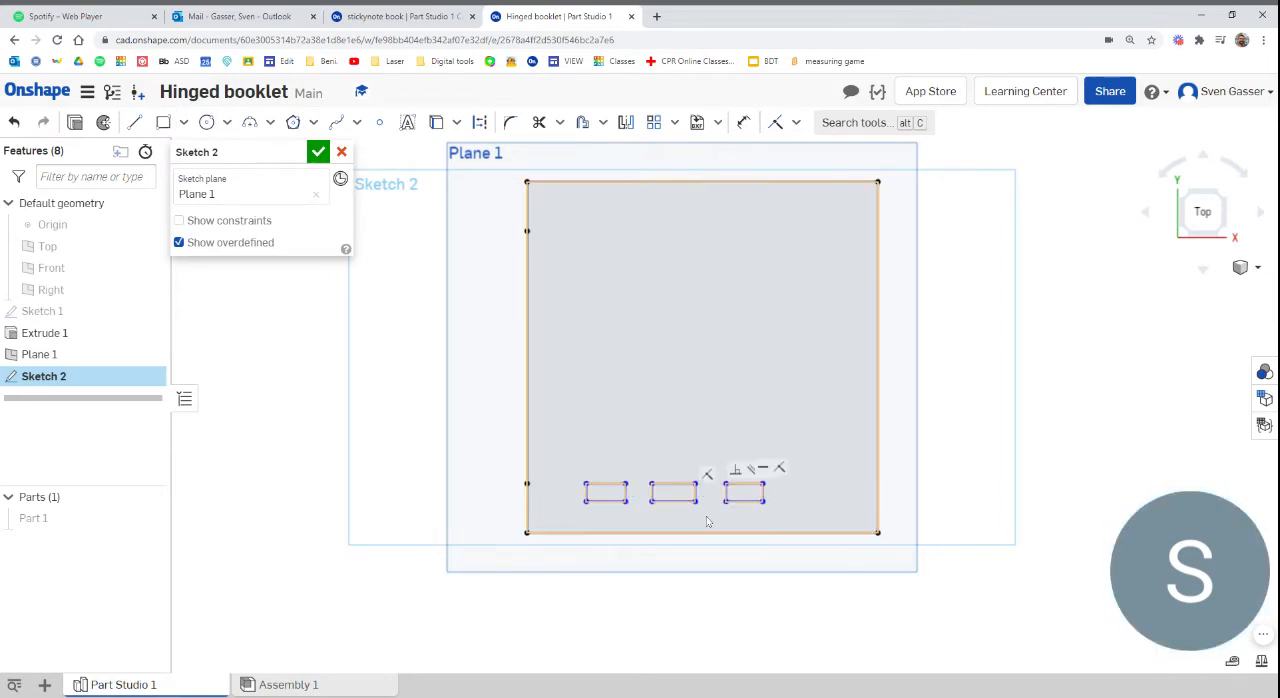
Dimension the rightmost rectangle's height to 0.125 in and place the dimension closer to the slots, below the square
key(d)
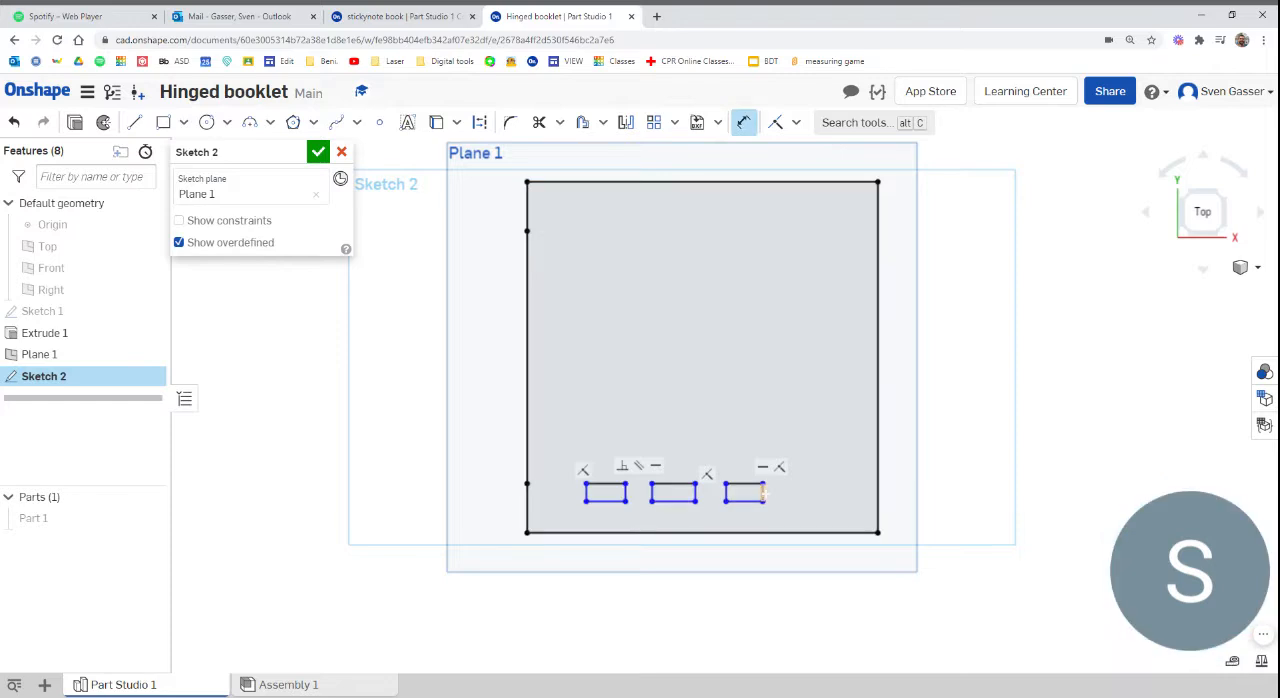
click(764, 490)
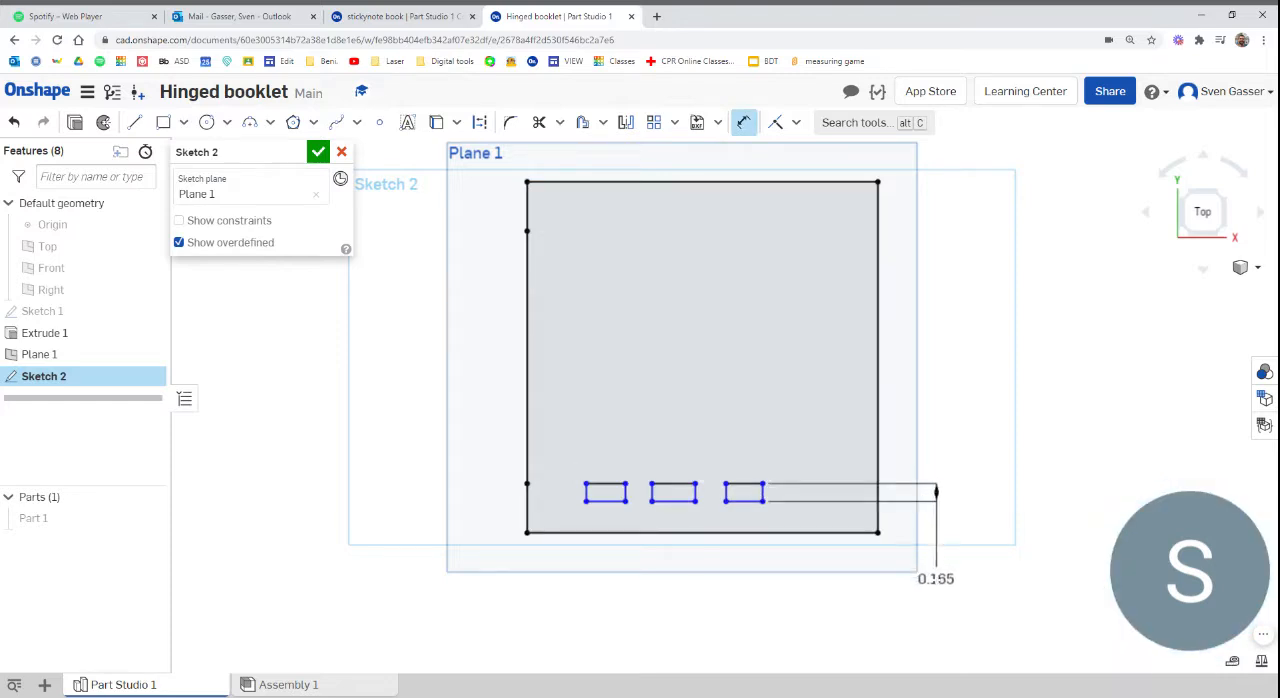
click(936, 578)
text(0.125)
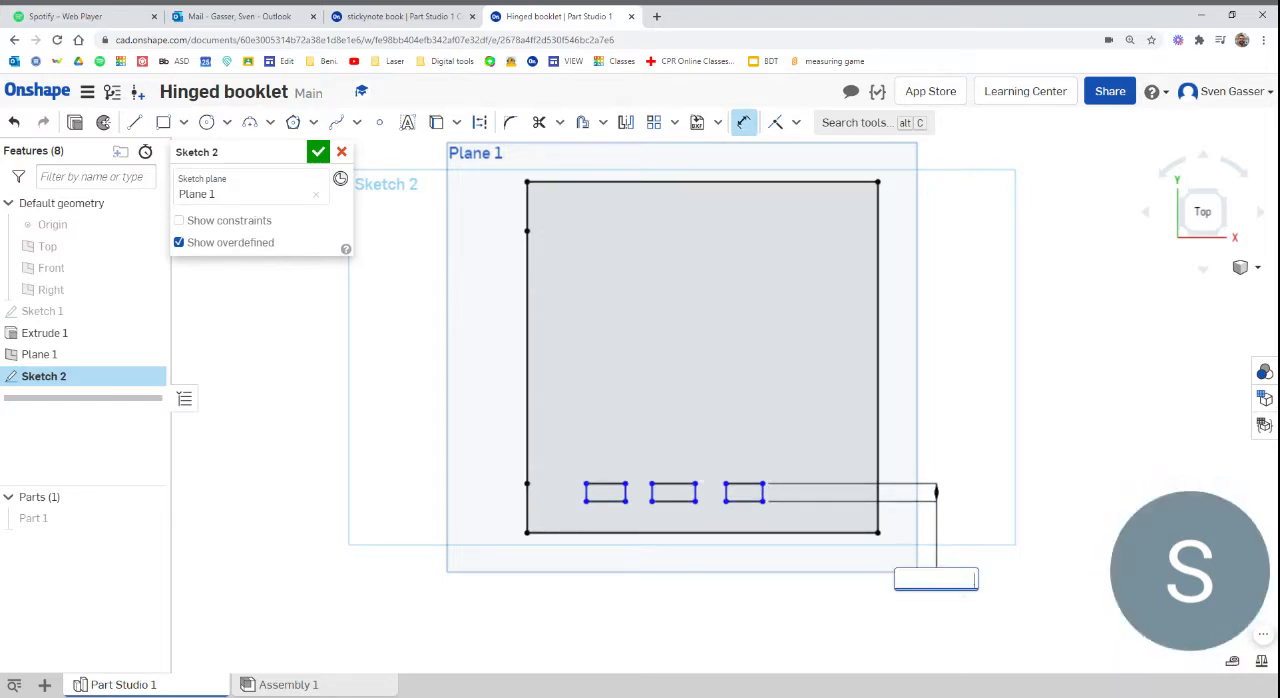
key(Return)
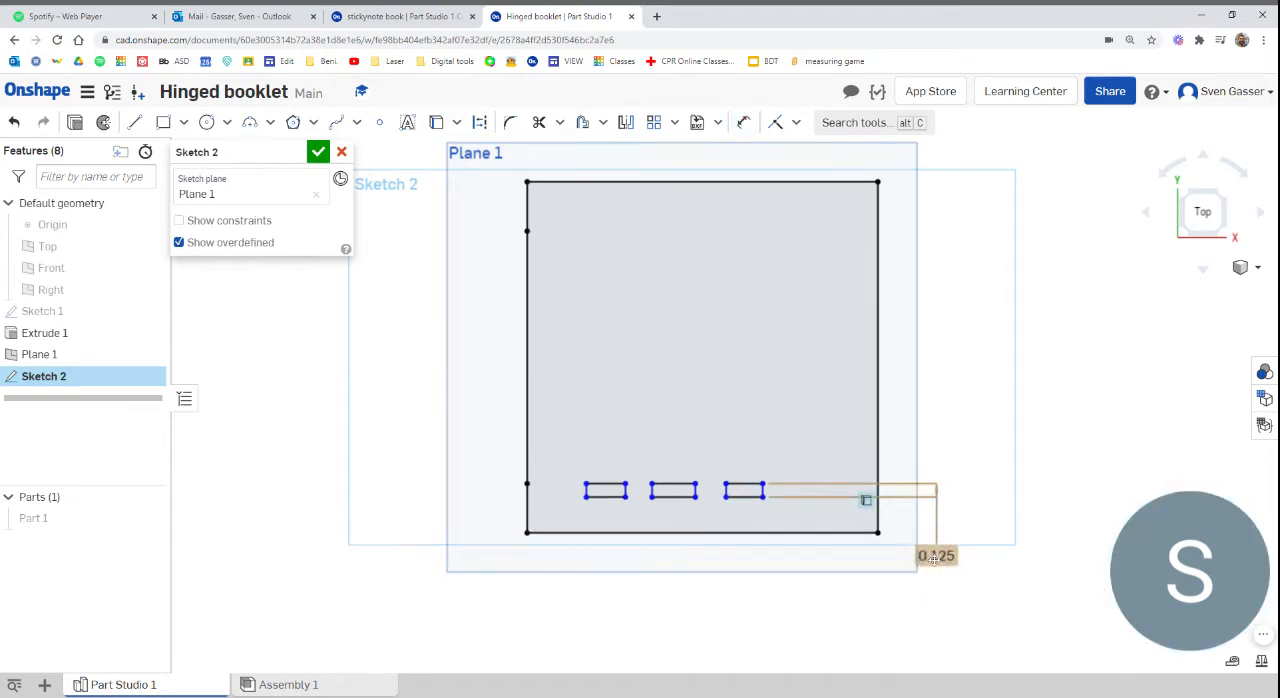
mouse_move(866, 502)
mouse_down()
mouse_move(845, 573)
mouse_move(802, 573)
mouse_up()
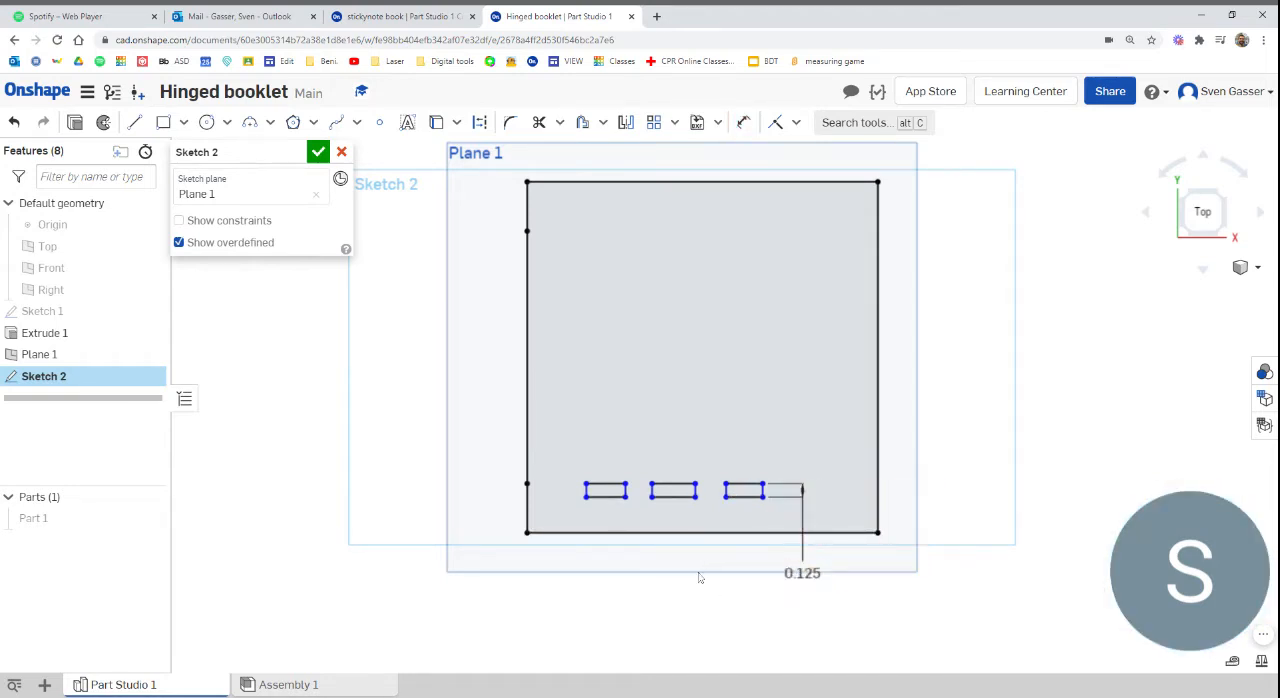
Constrain the upper edges of the three slot rectangles to equal length
scroll(700, 570, up, 3)
scroll(695, 565, down, 1)
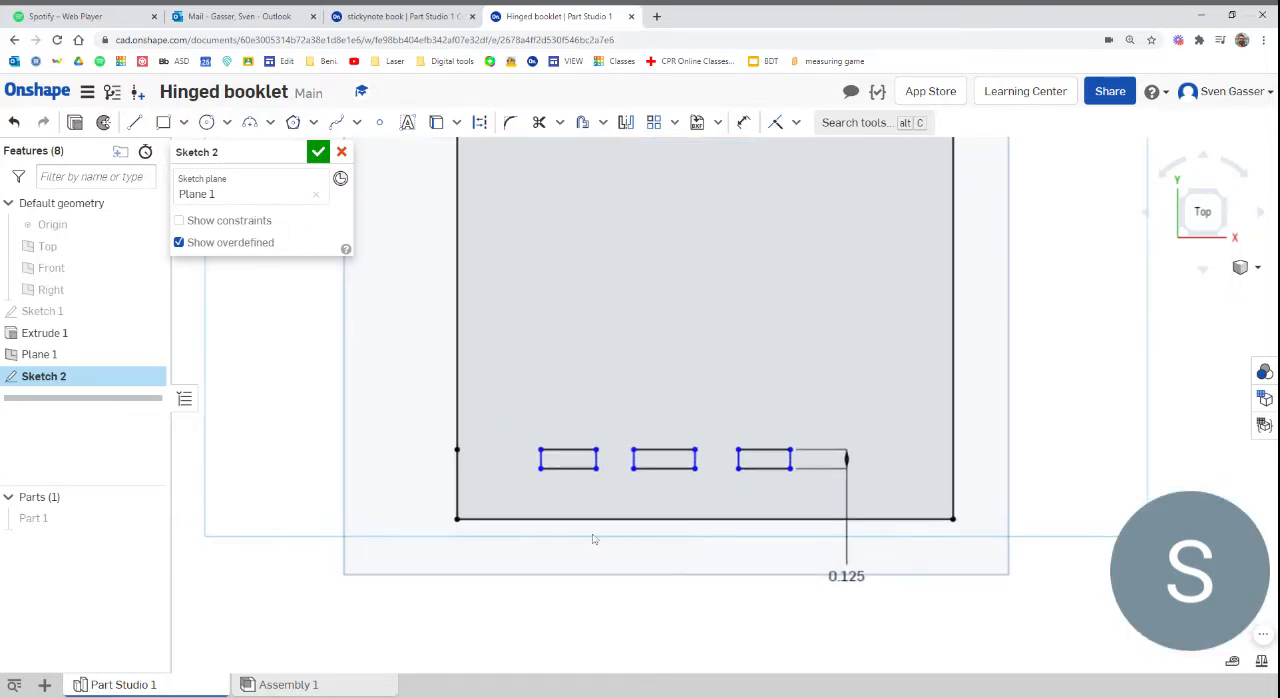
click(556, 452)
shift+click(660, 450)
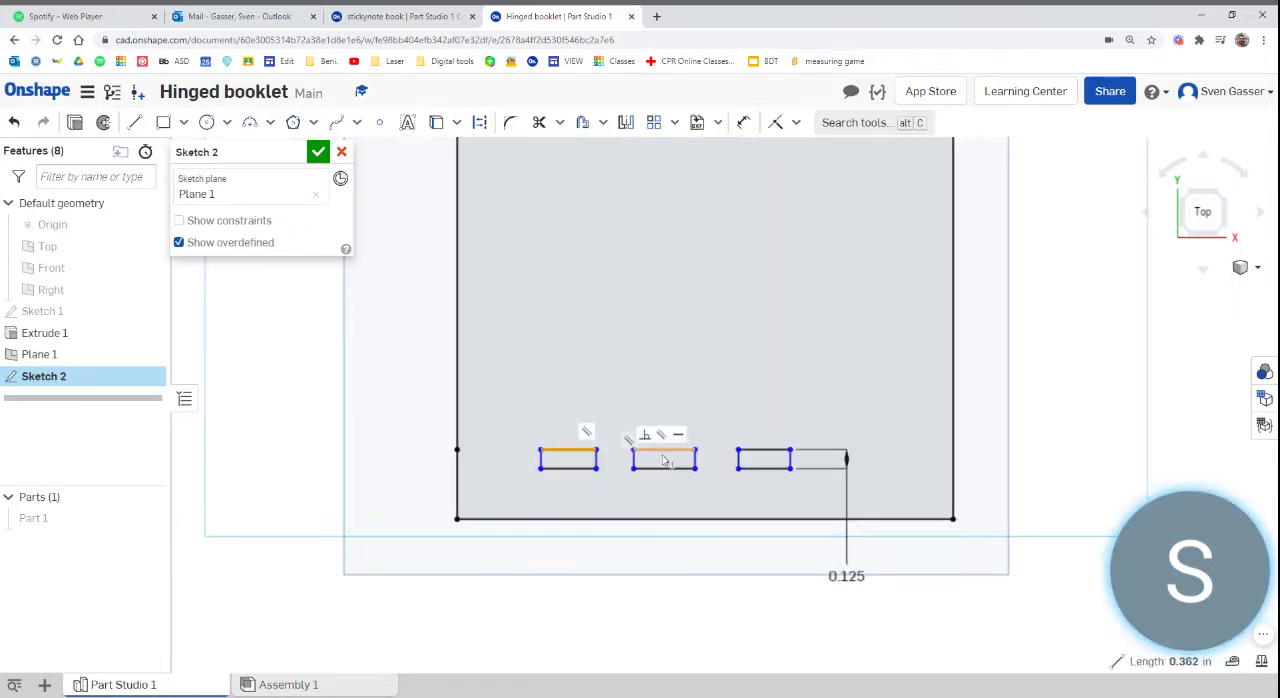
click(765, 451)
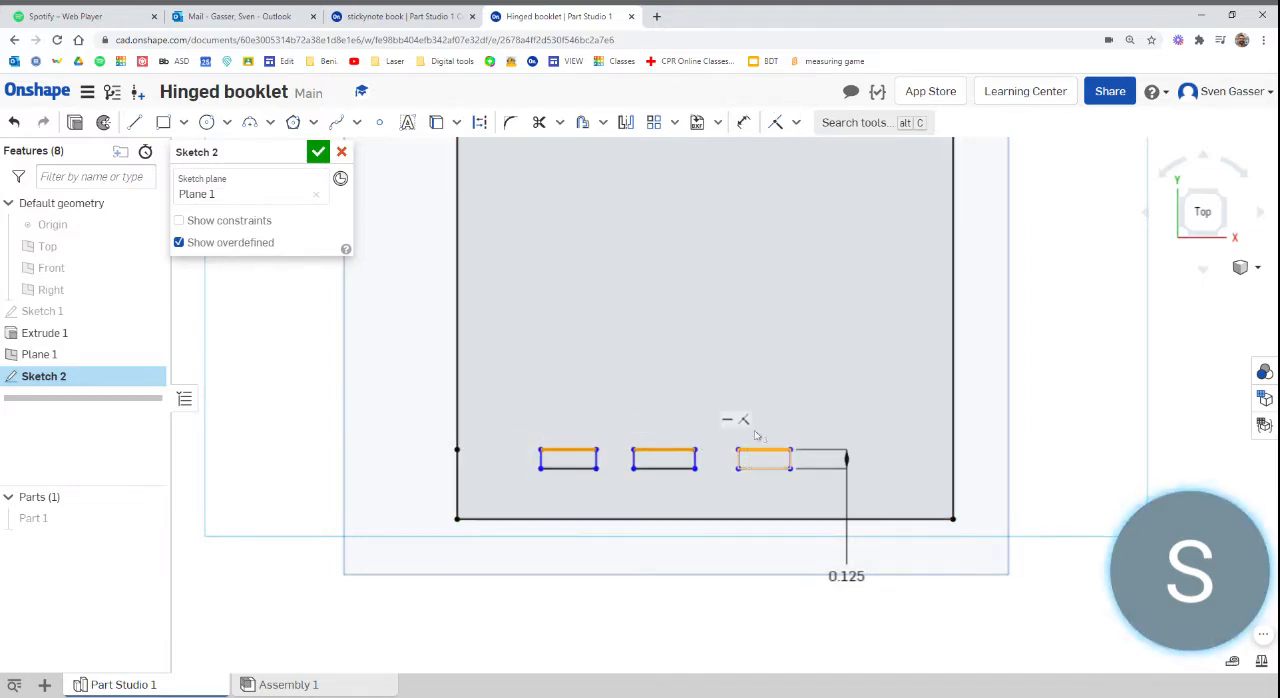
click(797, 123)
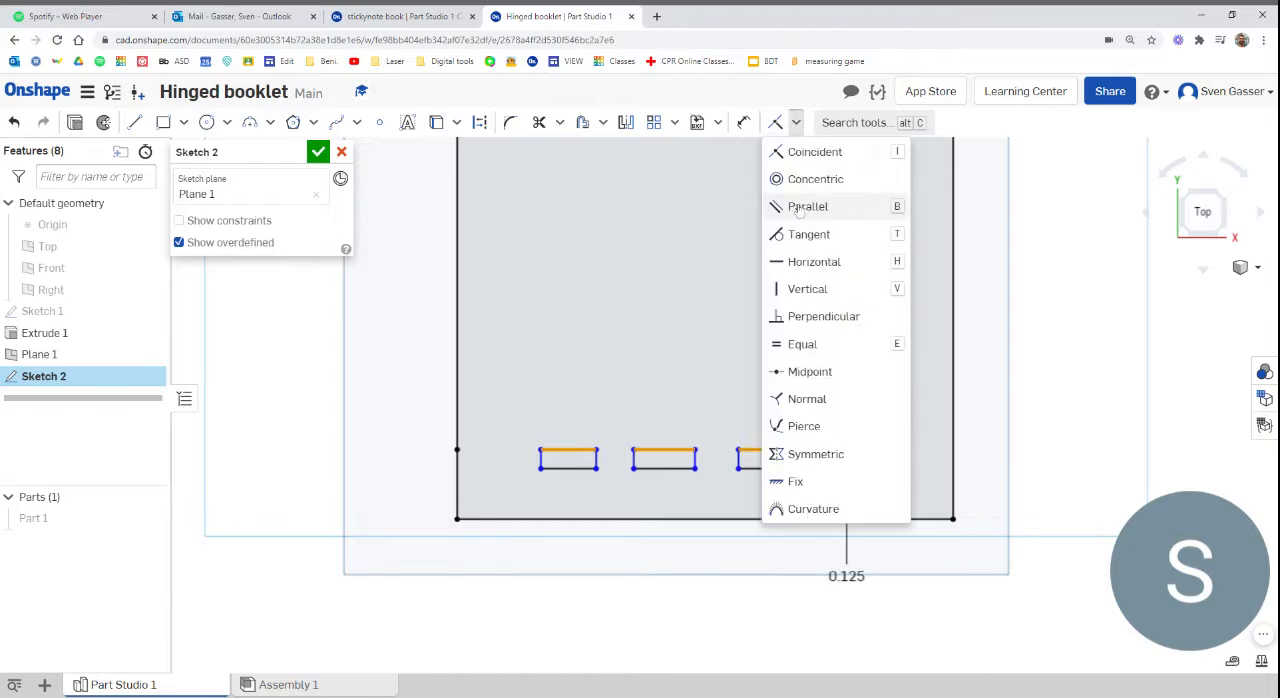
click(806, 346)
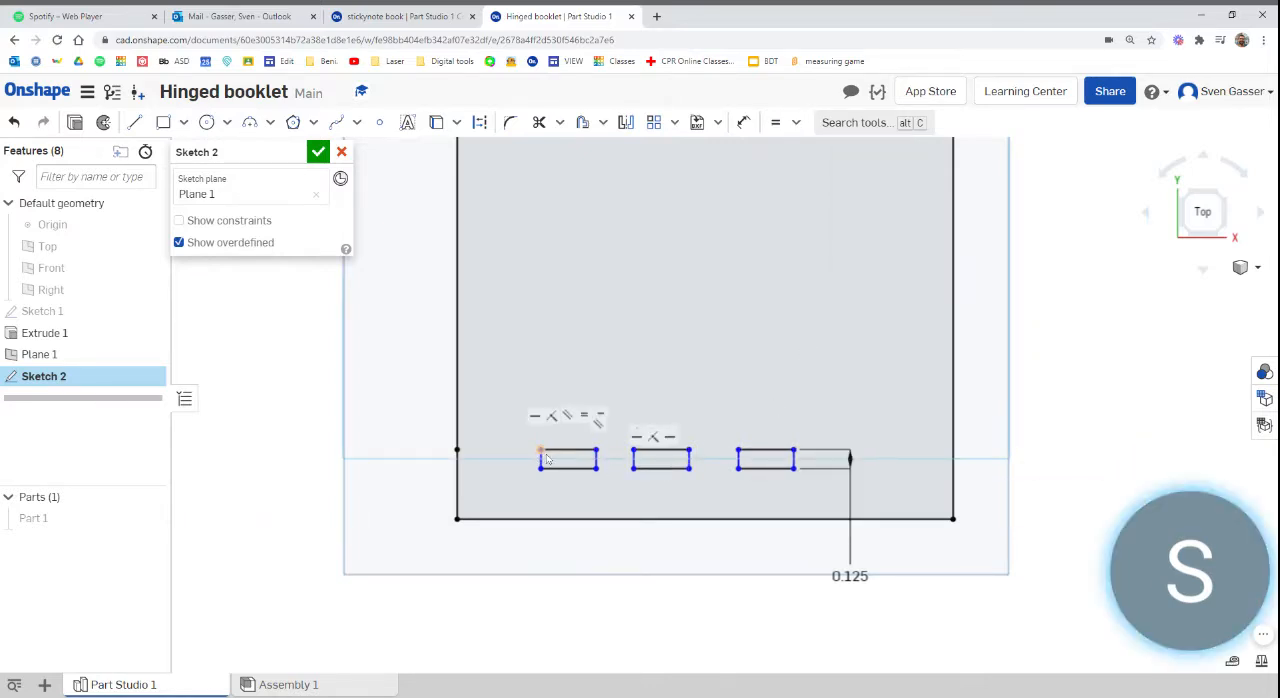
Shift each of the three slot rectangles slightly toward the hinge side, keeping them in a row with similar gaps
drag(541, 455, 527, 456)
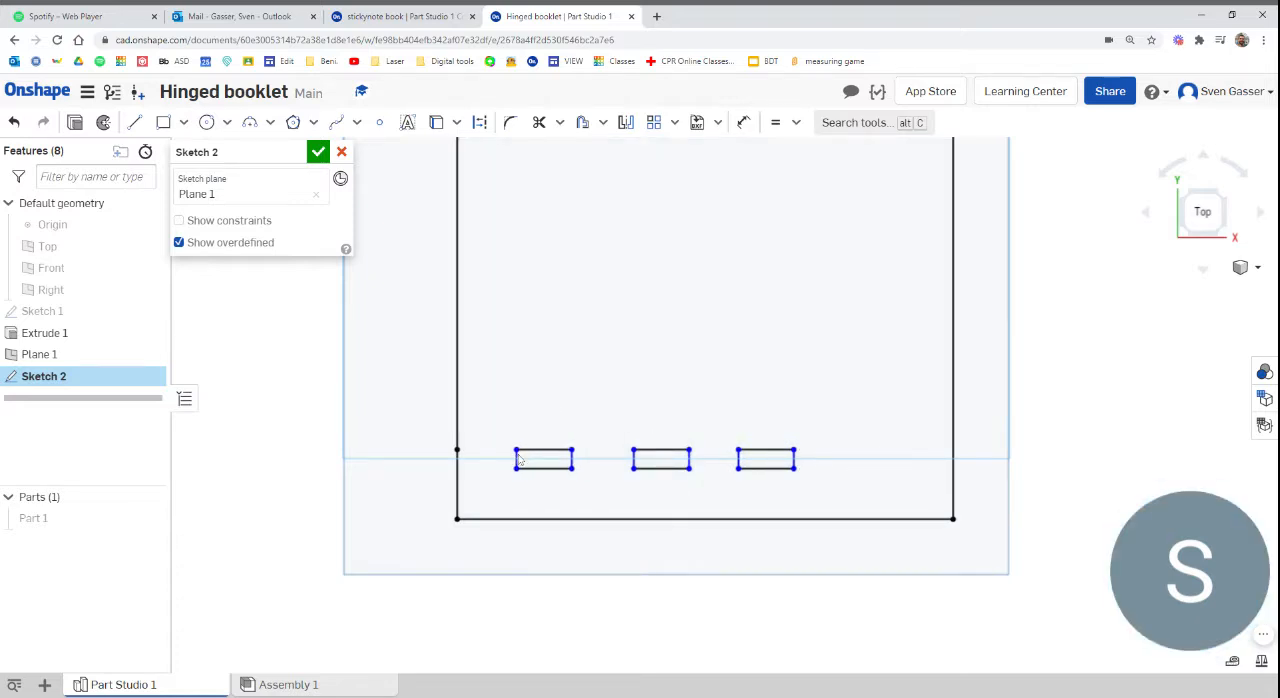
drag(637, 460, 623, 461)
drag(733, 457, 721, 457)
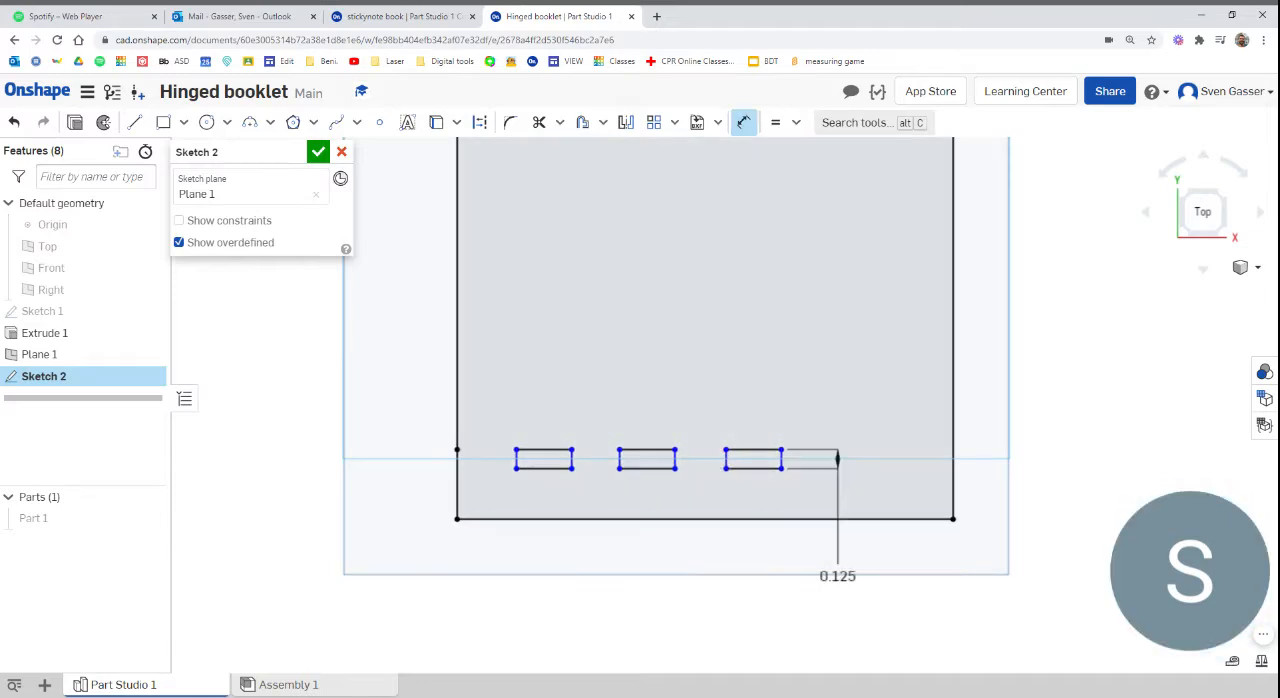
Dimension both gaps between neighbouring slot rectangles to 0.3 in
click(675, 468)
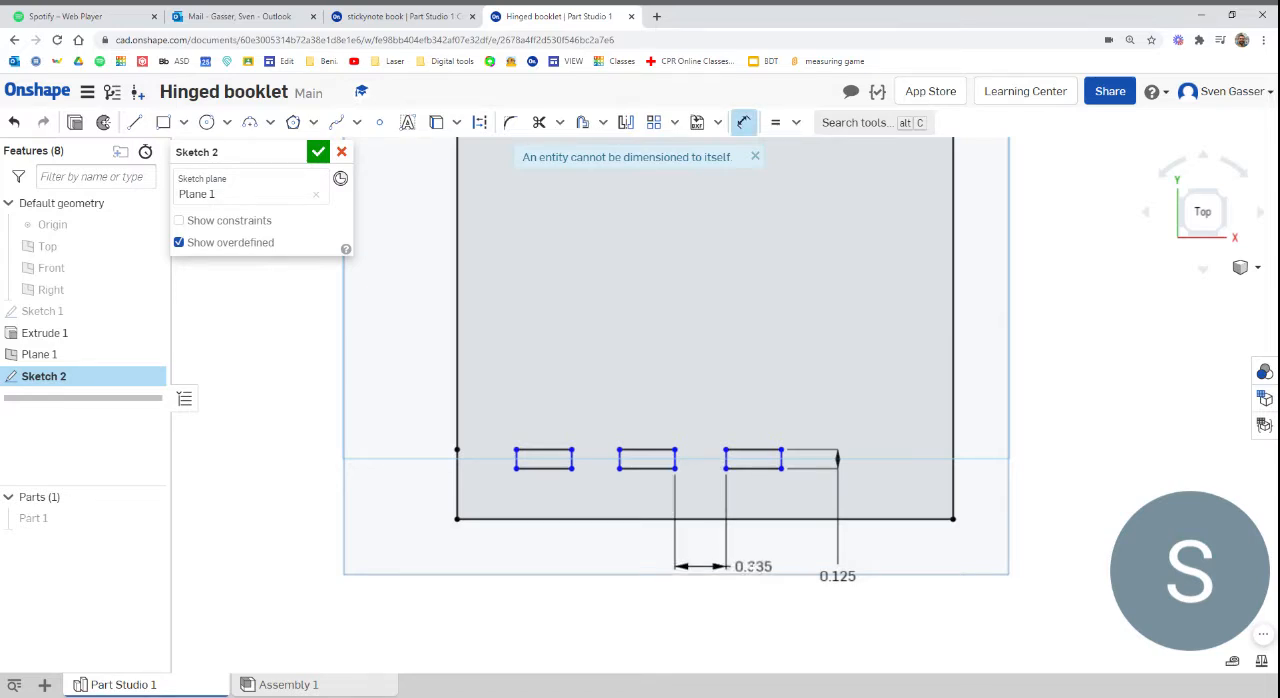
click(745, 571)
text(0.3)
key(Return)
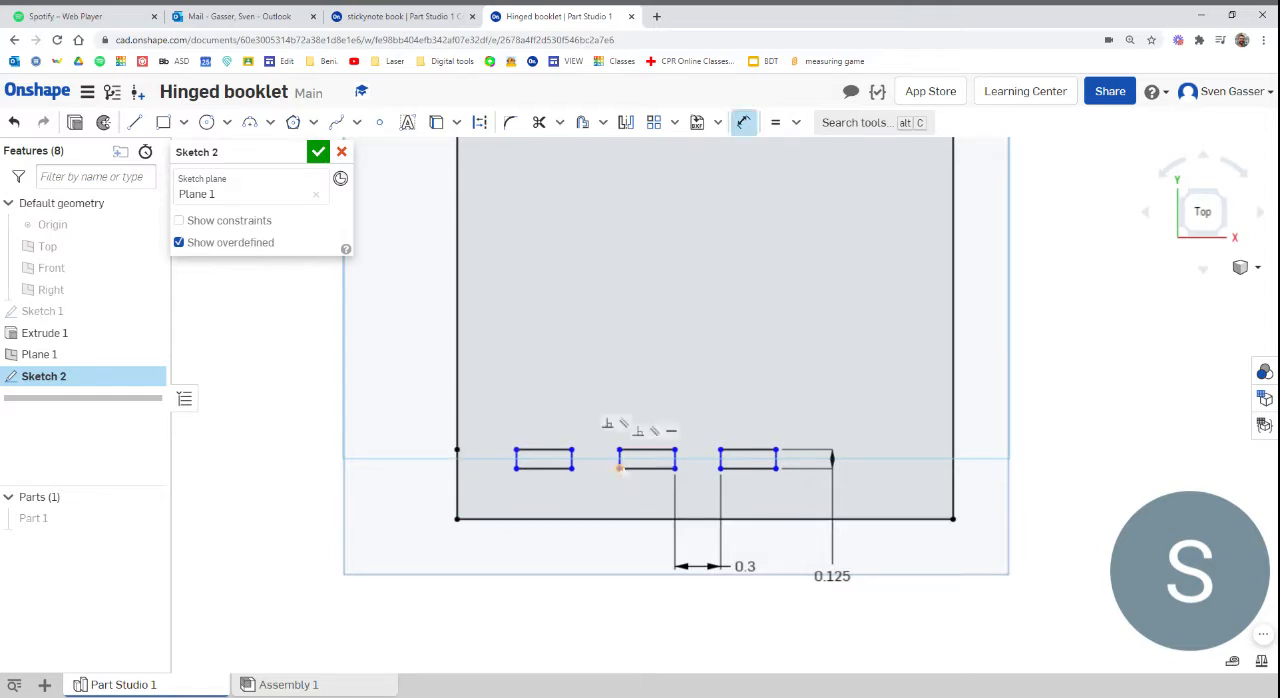
click(571, 468)
click(619, 468)
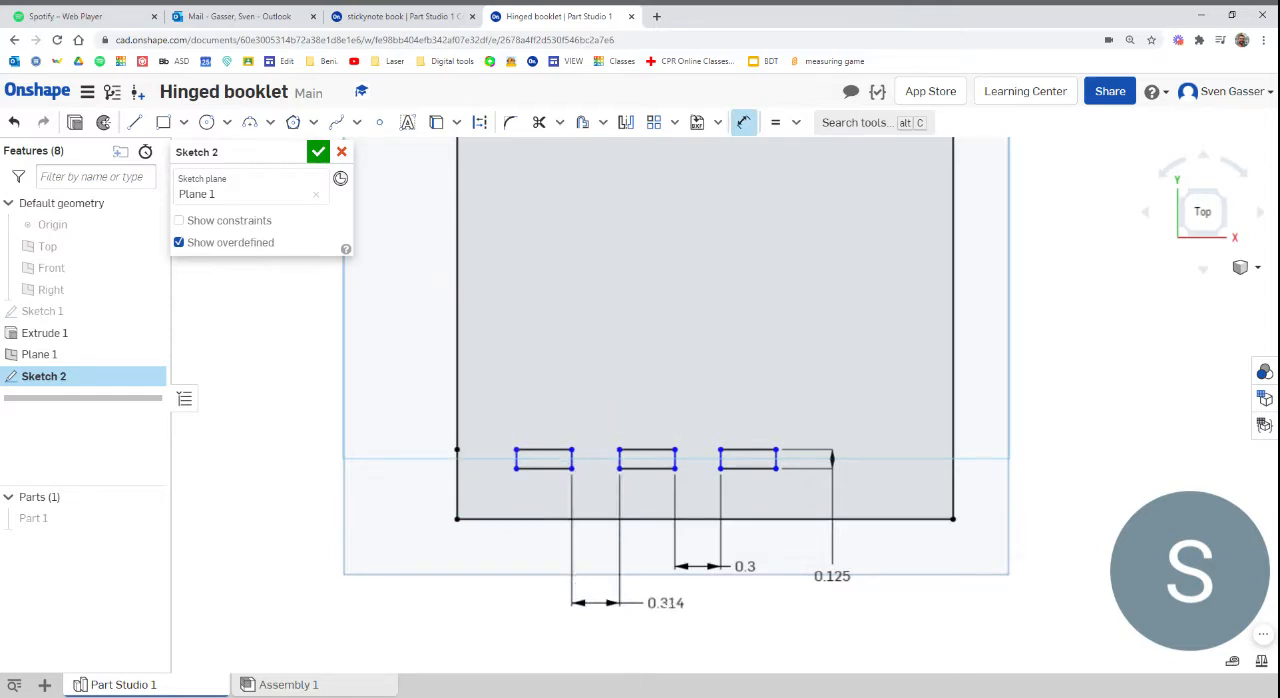
click(660, 609)
text(0.3)
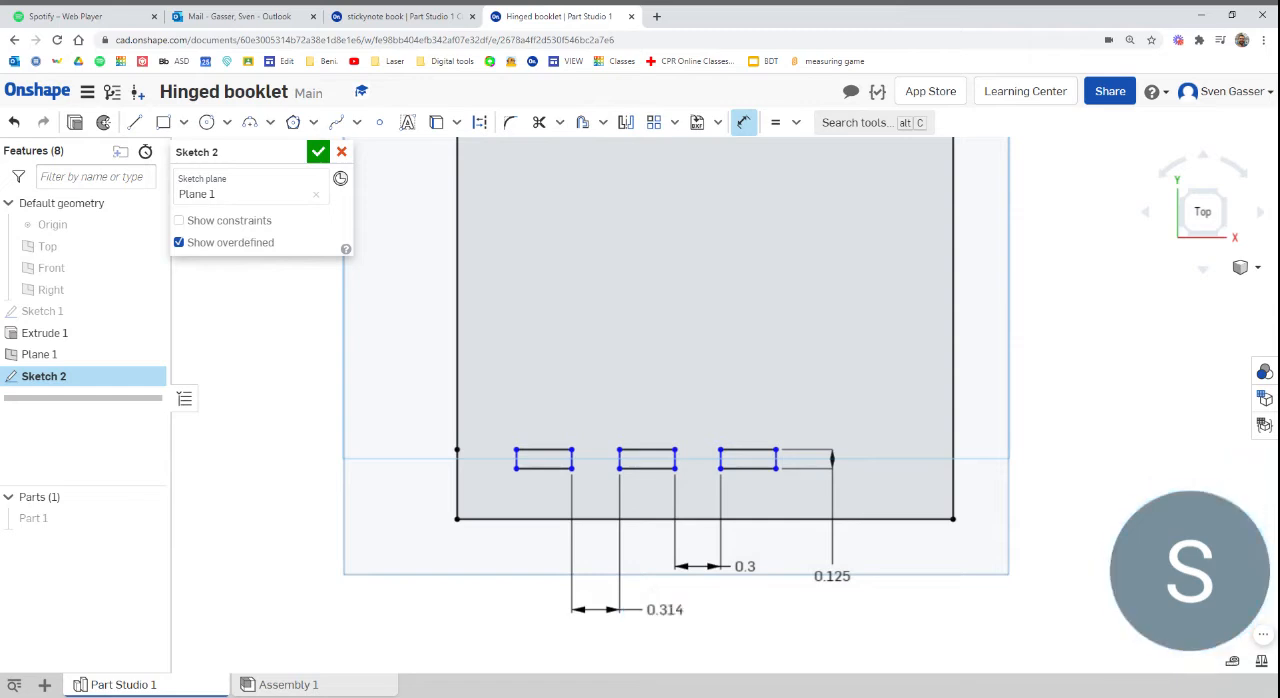
key(Return)
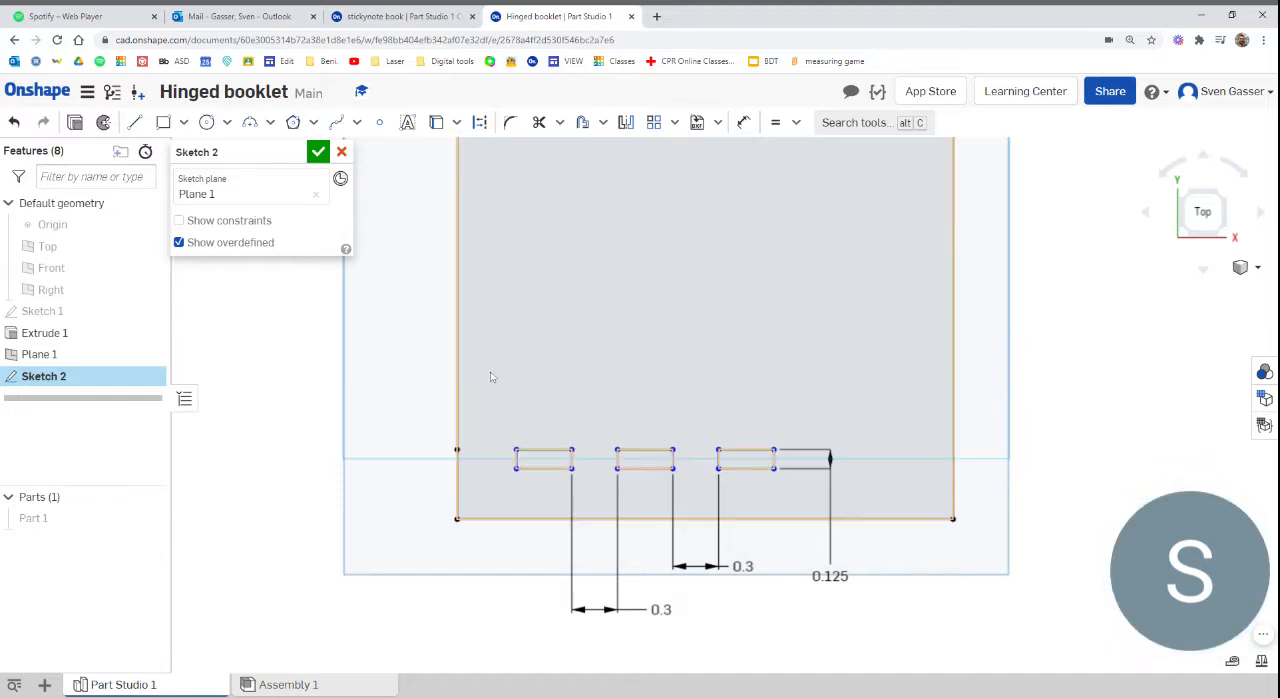
Draw a horizontal line across the square between the midpoints of its left and right sides and convert it to construction geometry
scroll(489, 366, down, 3)
scroll(664, 500, down, 2)
scroll(526, 287, up, 2)
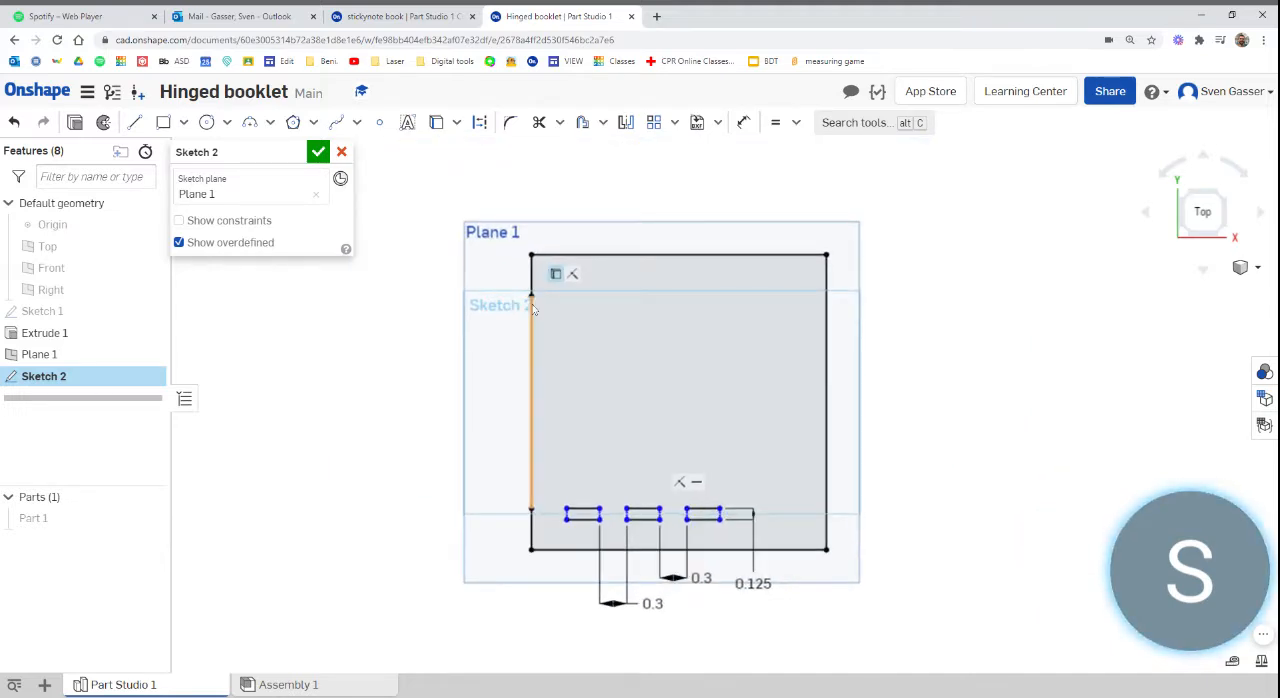
key(l)
click(556, 418)
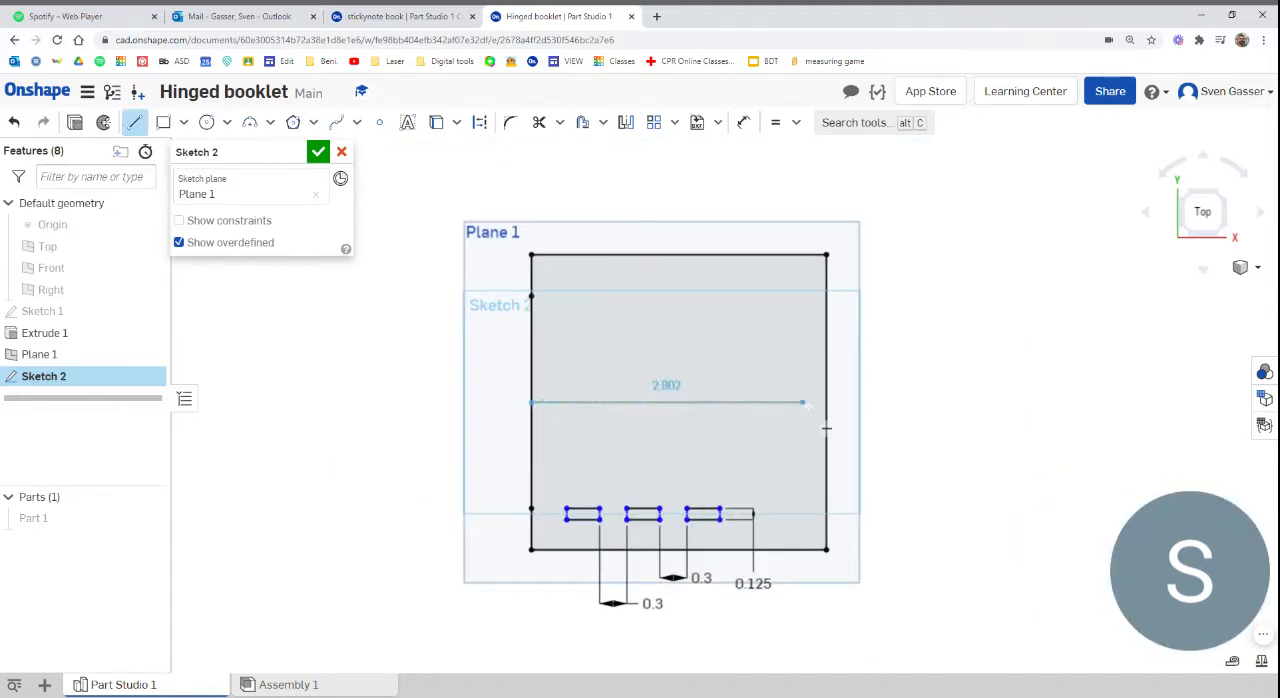
click(849, 429)
key(Escape)
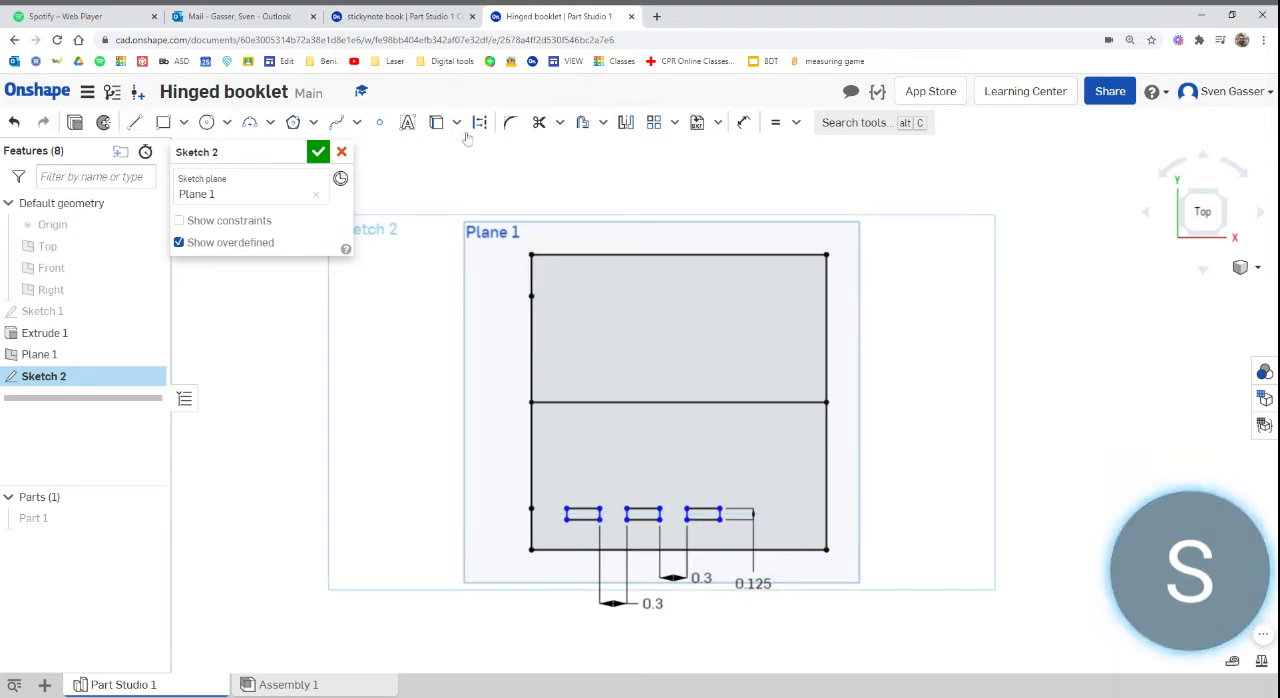
click(594, 403)
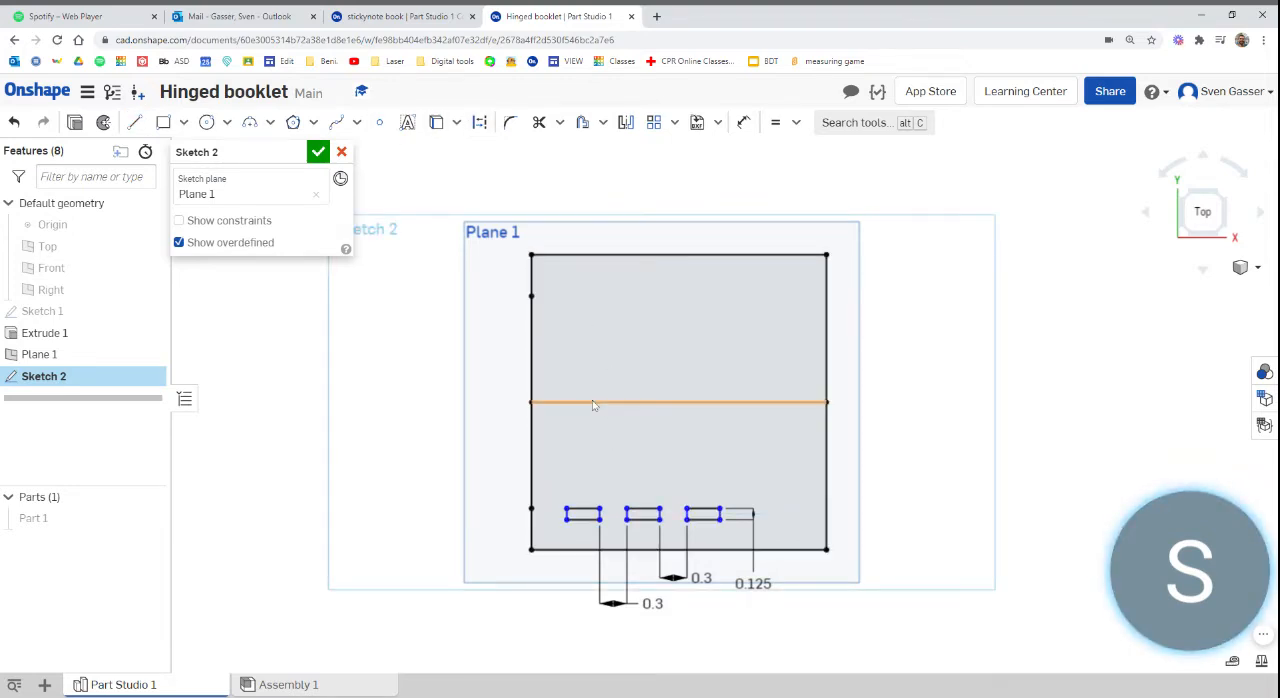
click(481, 123)
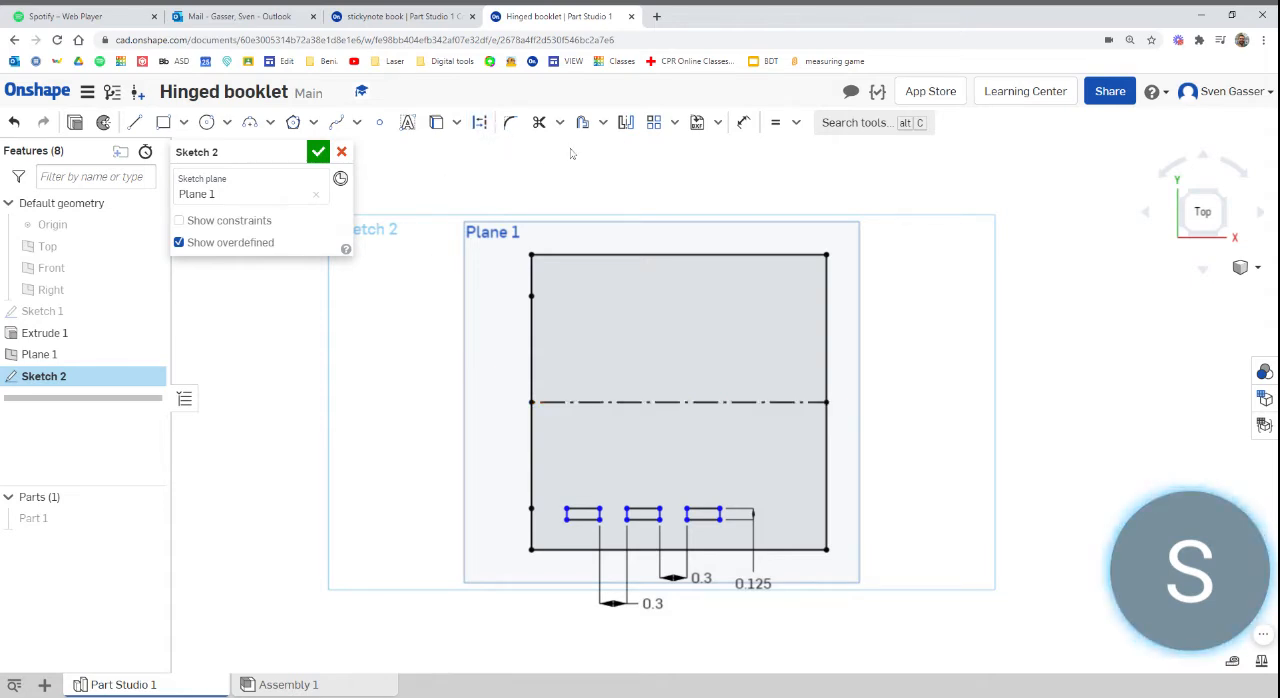
Mirror the three slot rectangles about the horizontal construction line and finish the sketch
click(629, 131)
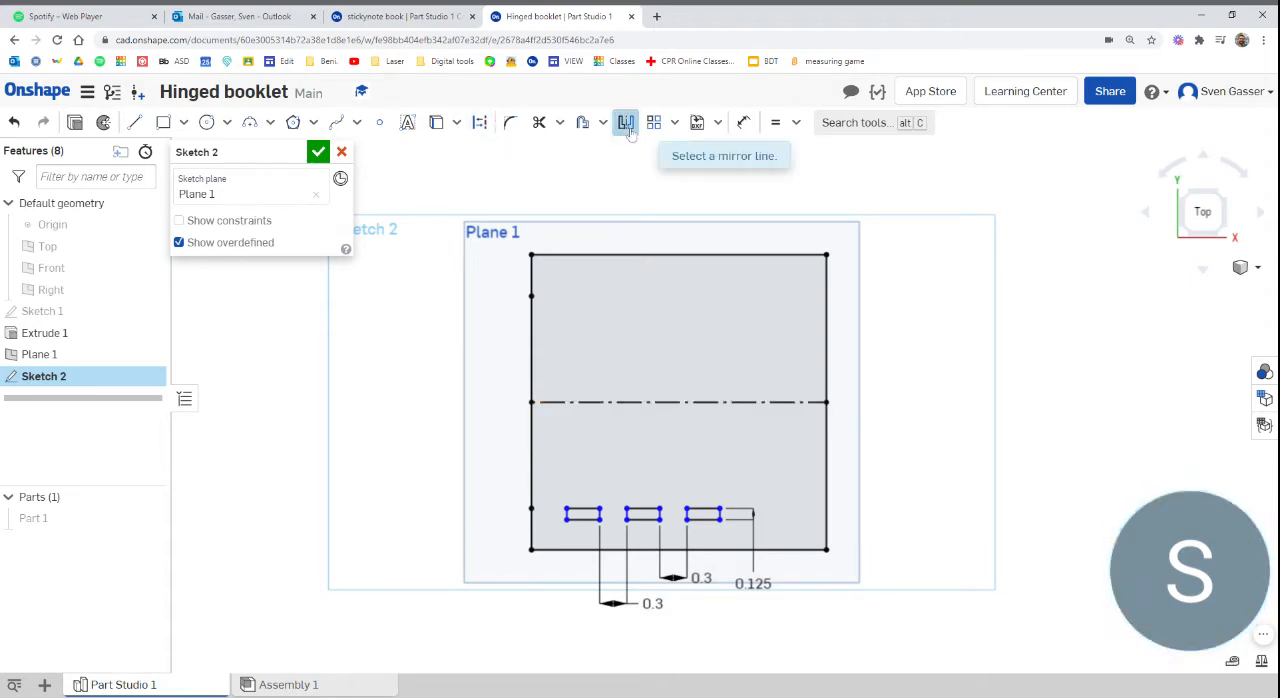
click(625, 402)
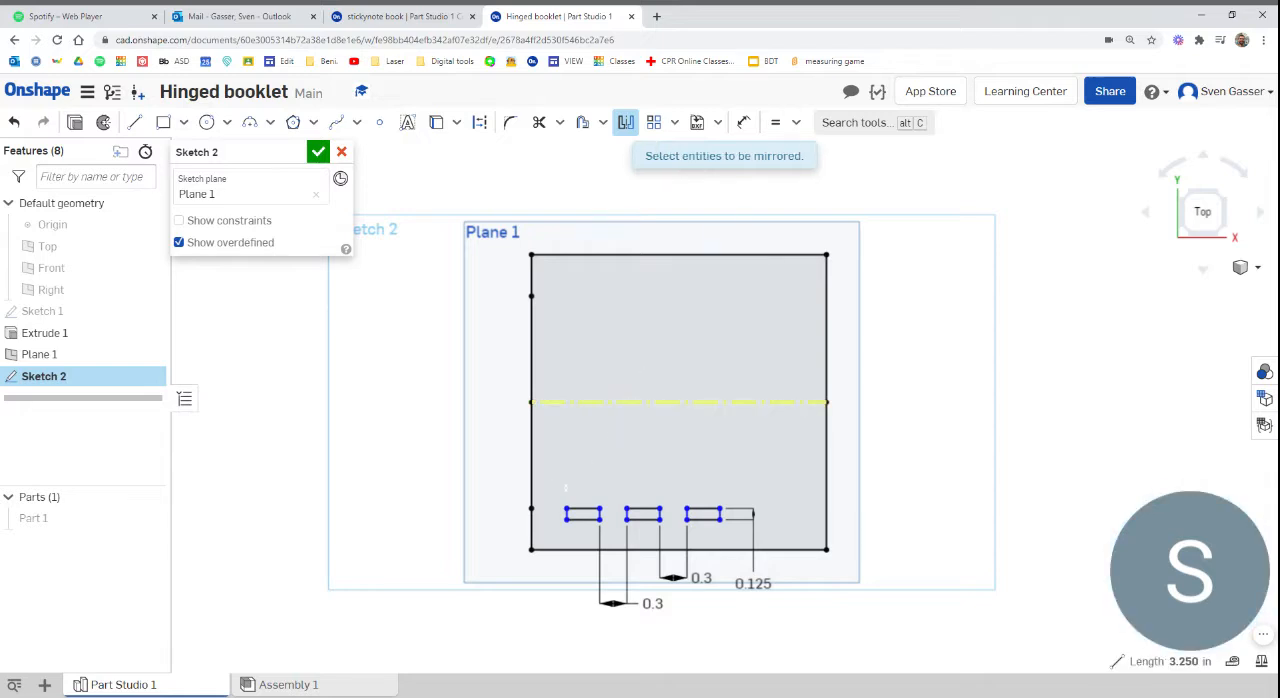
drag(550, 482, 733, 536)
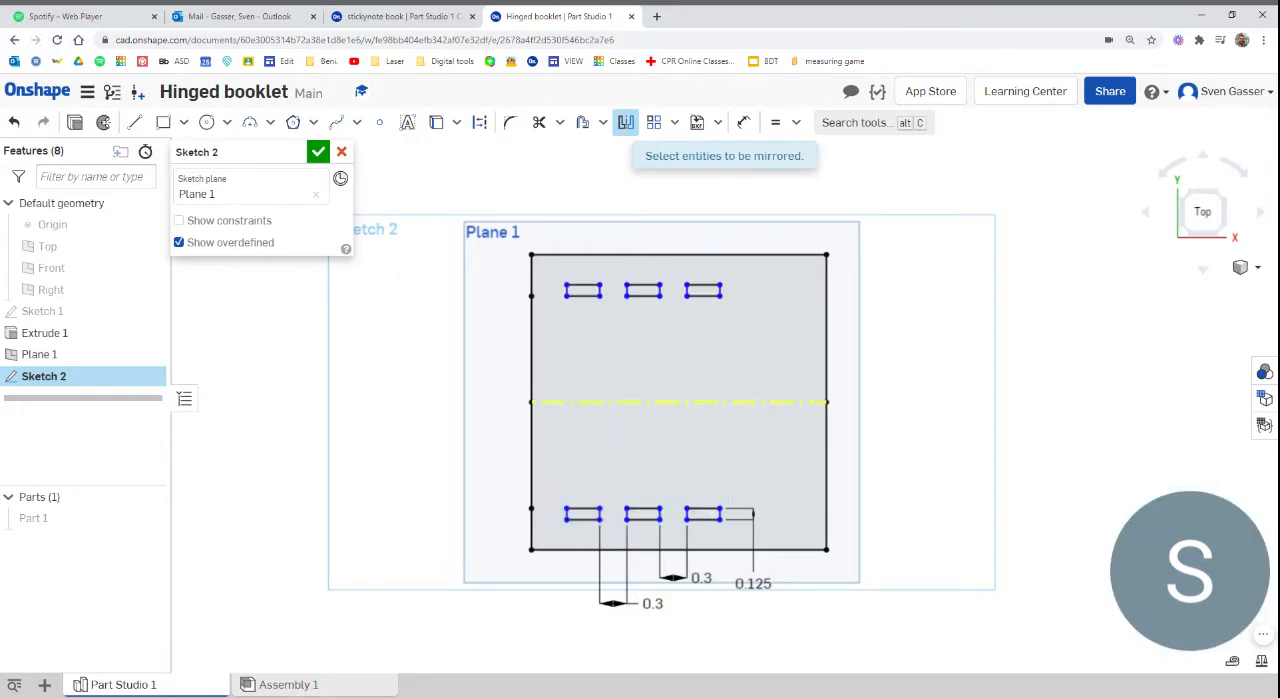
click(318, 153)
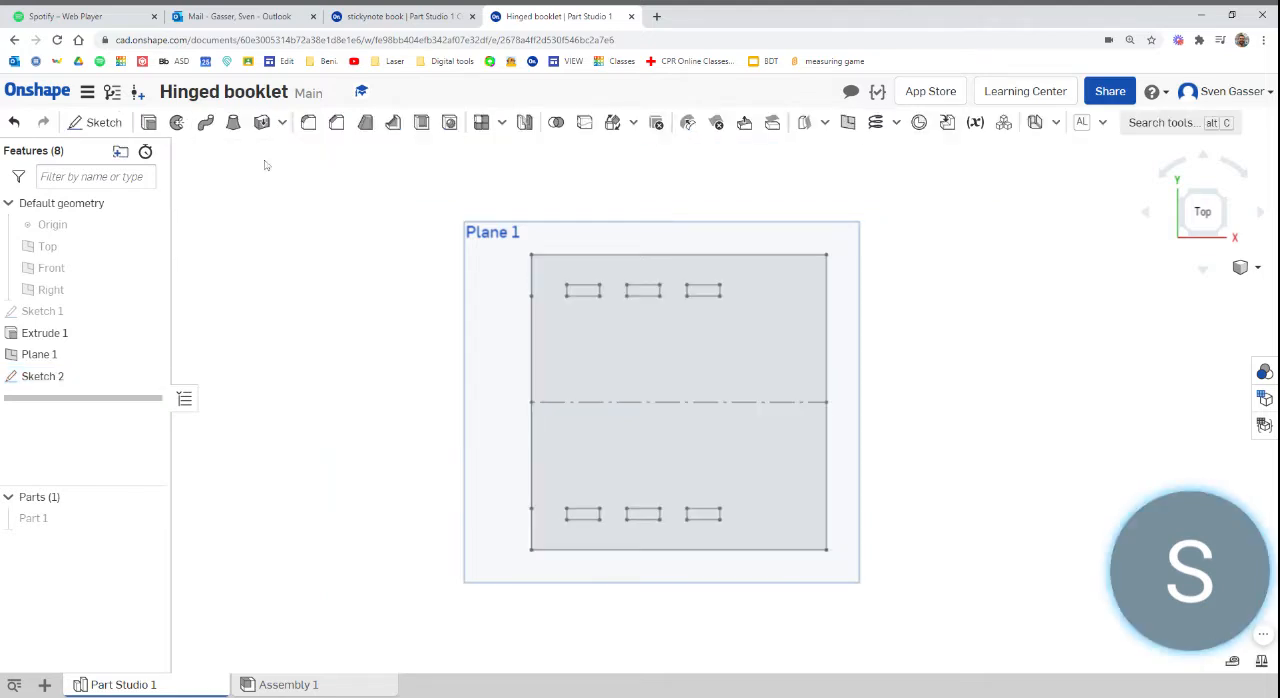
Extrude the square region around the six slots 0.125 in as a new solid part
click(148, 123)
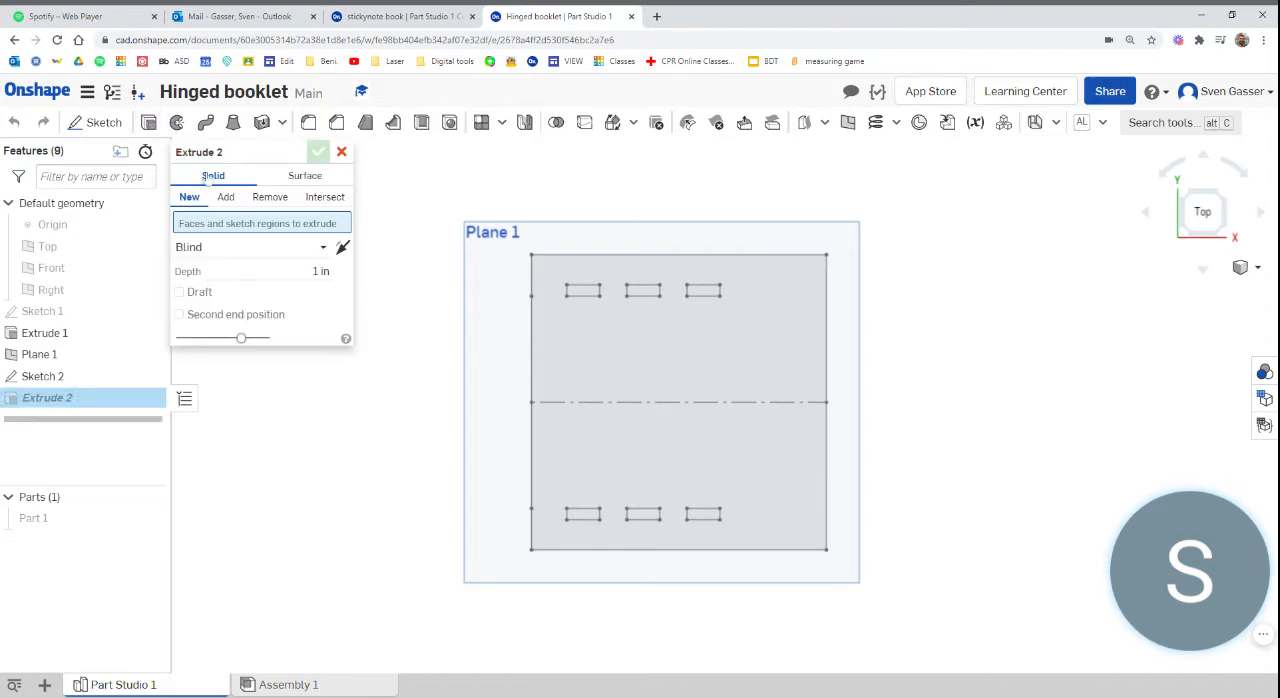
click(671, 371)
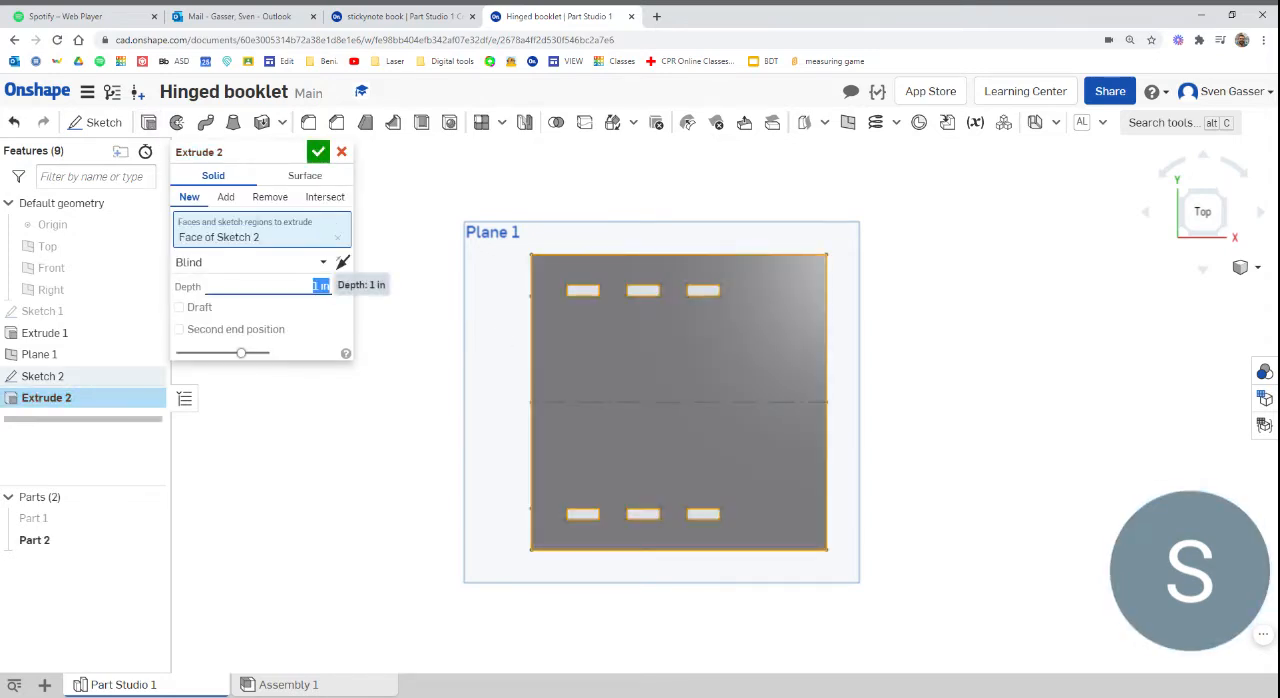
text(125)
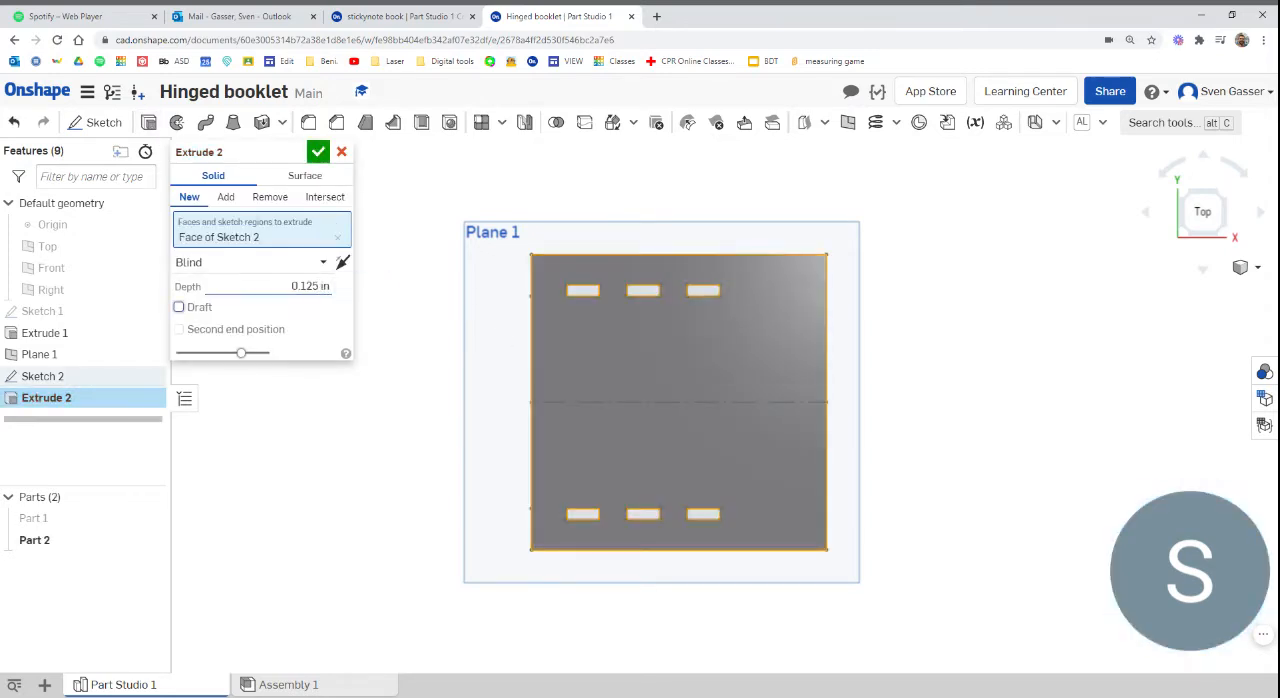
click(318, 152)
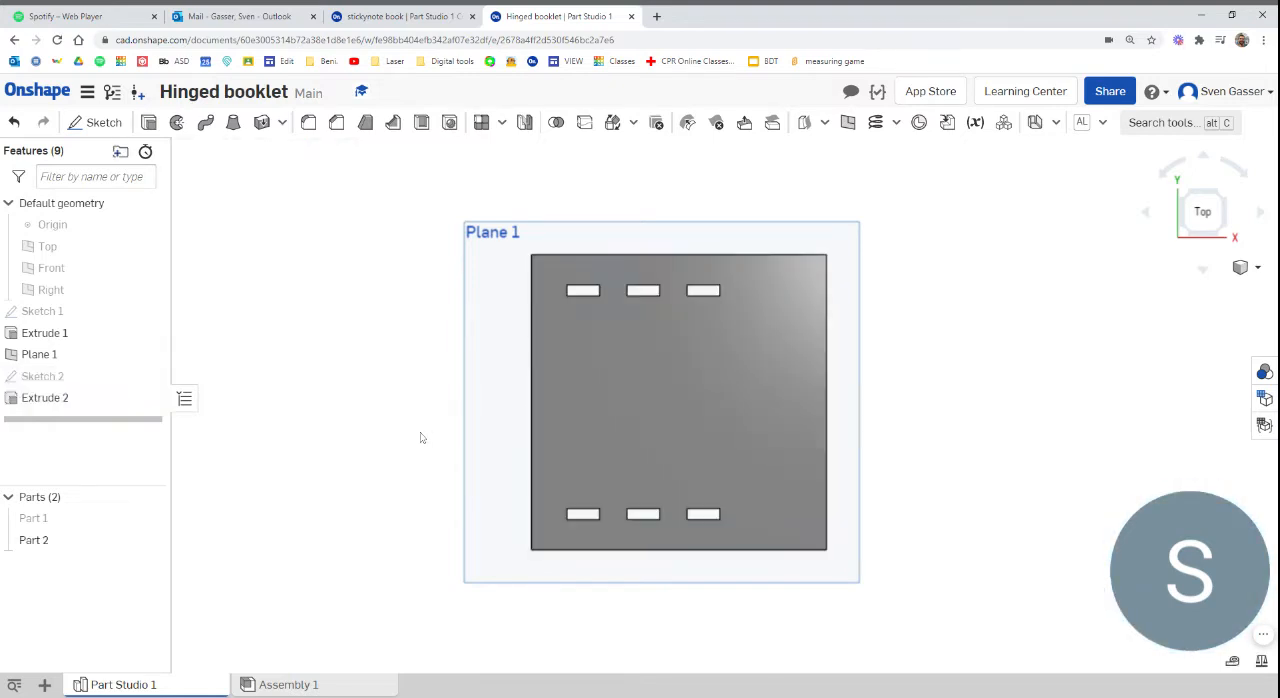
right_drag(420, 437, 366, 423)
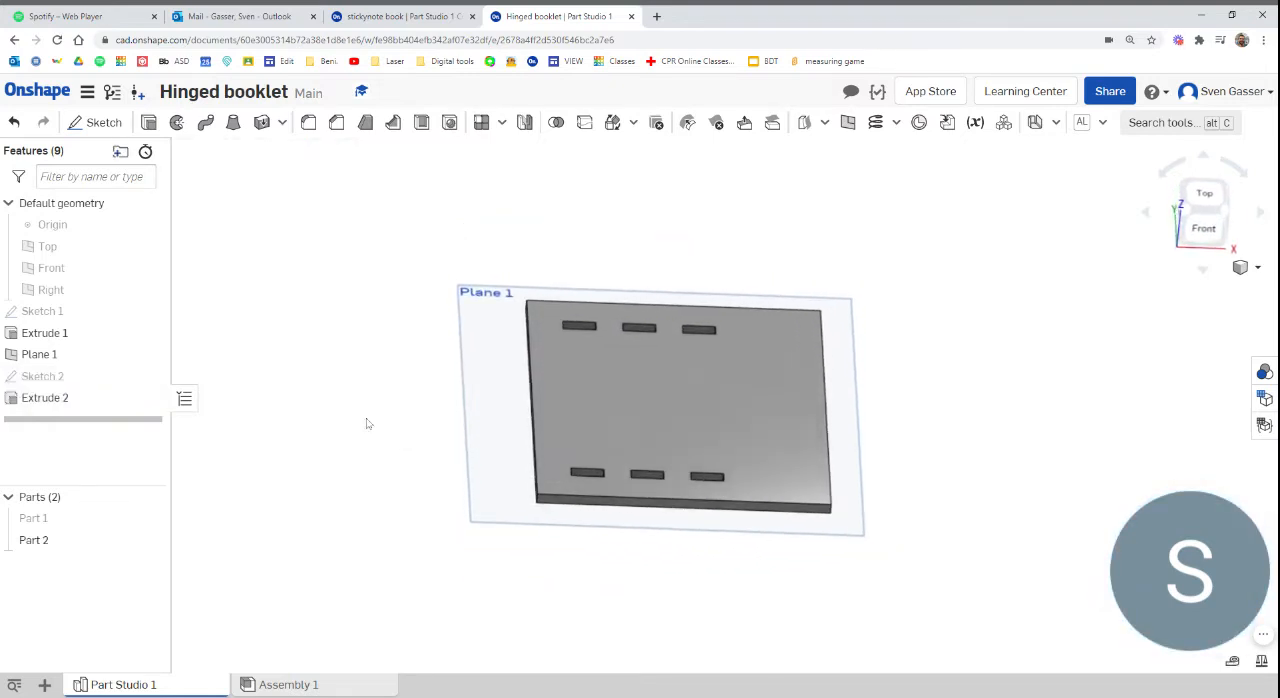
Show the first cover and start a sketch on the notch face inside its front hinge hook
click(155, 518)
mouse_move(375, 485)
right_down()
mouse_move(400, 417)
mouse_move(367, 503)
mouse_move(371, 529)
mouse_move(371, 449)
mouse_move(370, 473)
right_up()
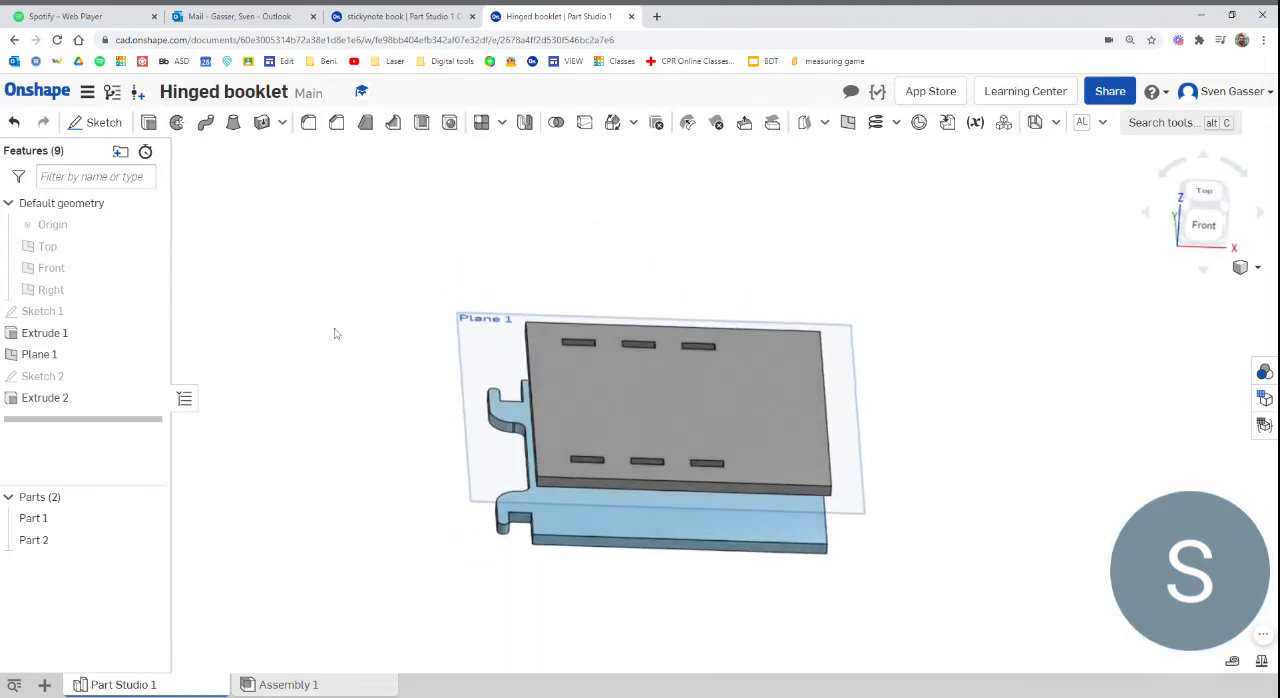
click(97, 122)
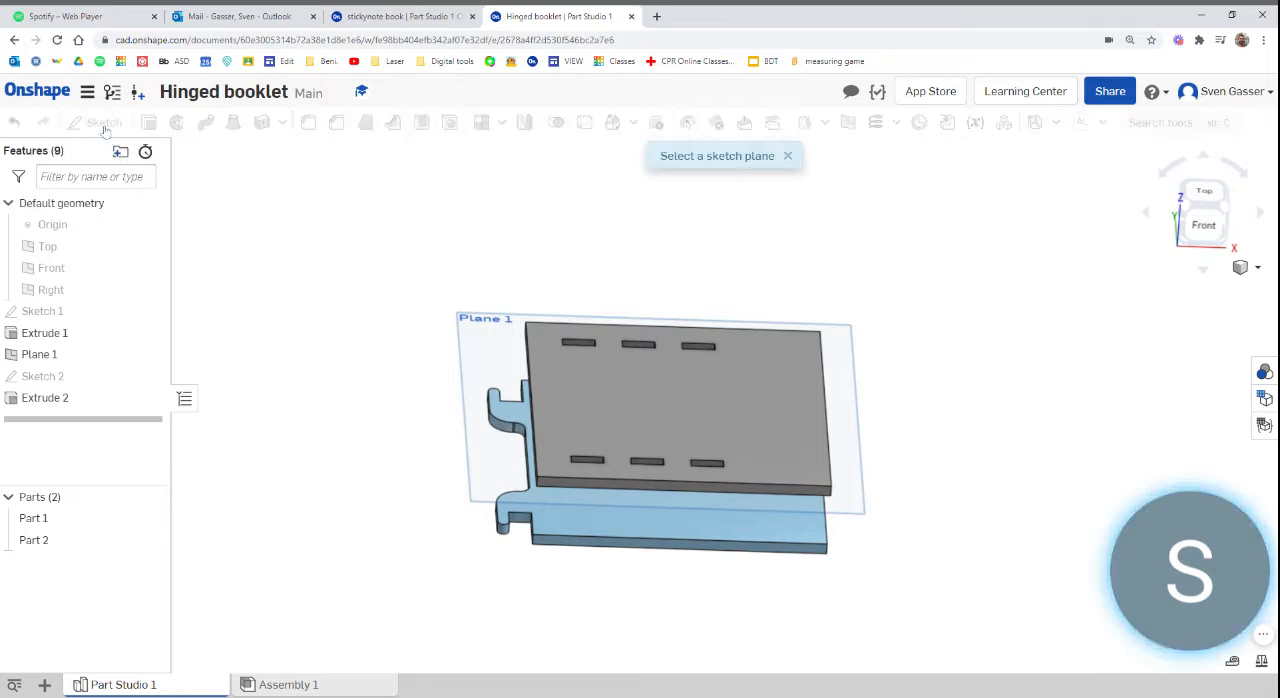
scroll(533, 463, up, 5)
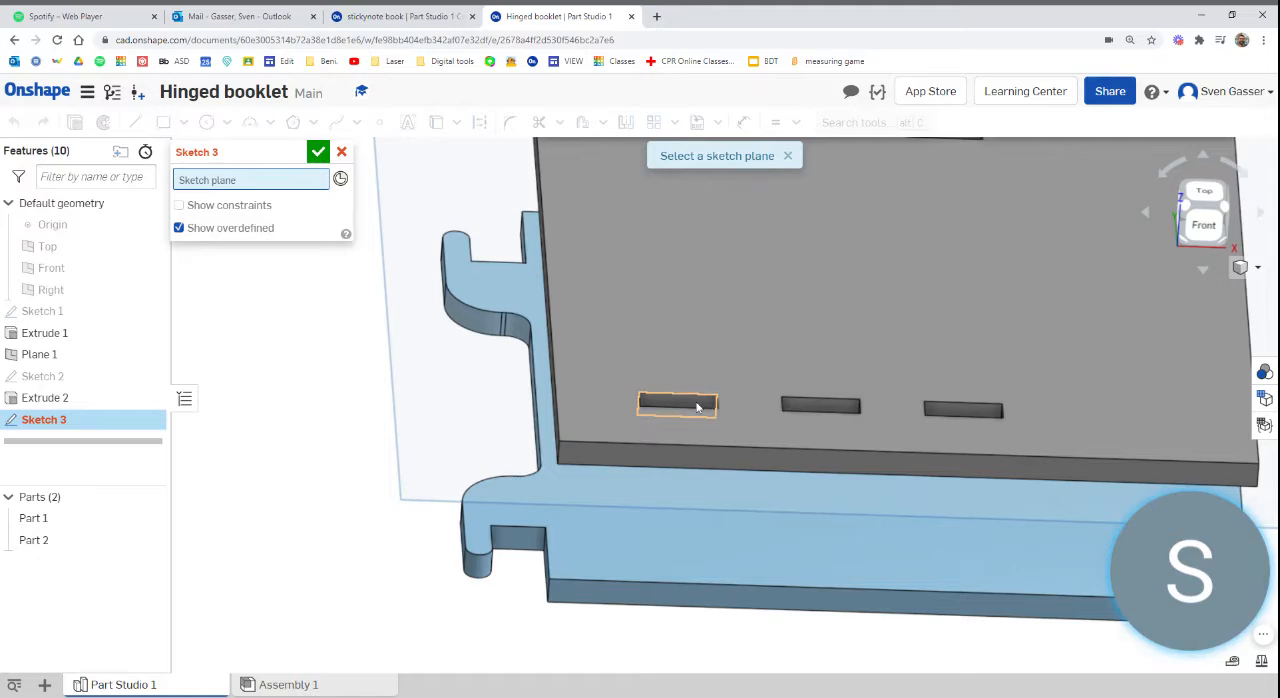
mouse_move(522, 531)
right_down()
mouse_move(537, 563)
mouse_move(558, 497)
right_up()
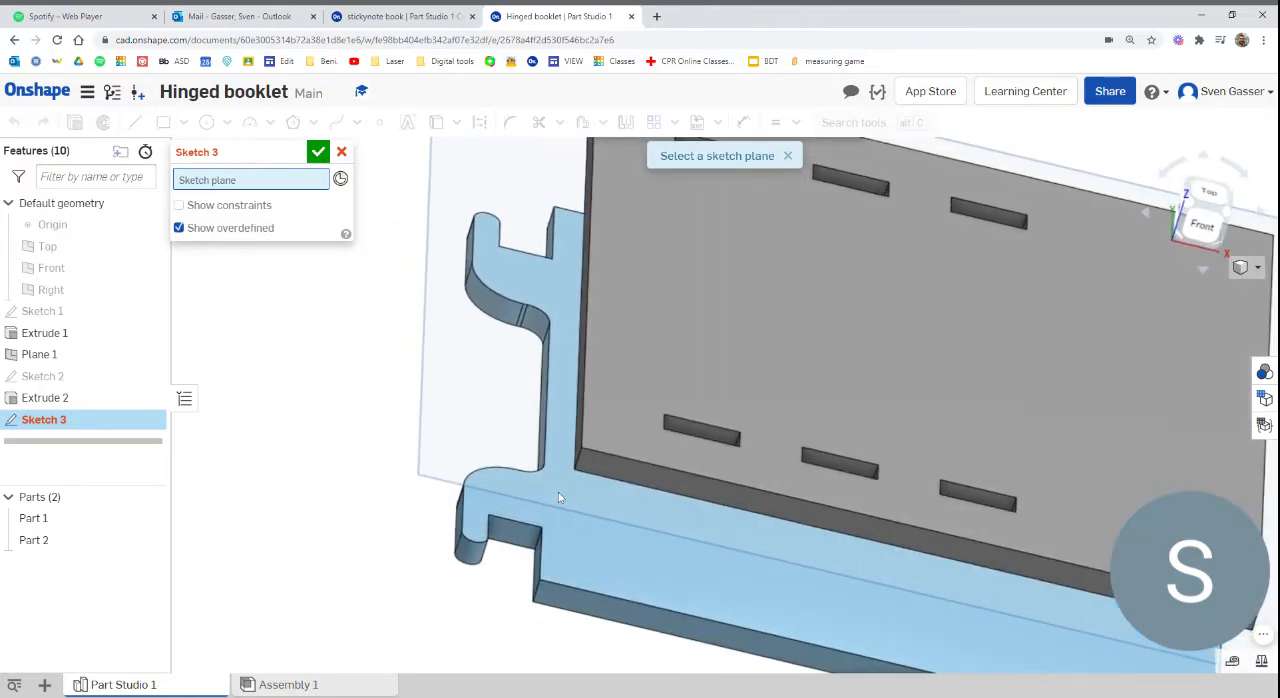
click(519, 538)
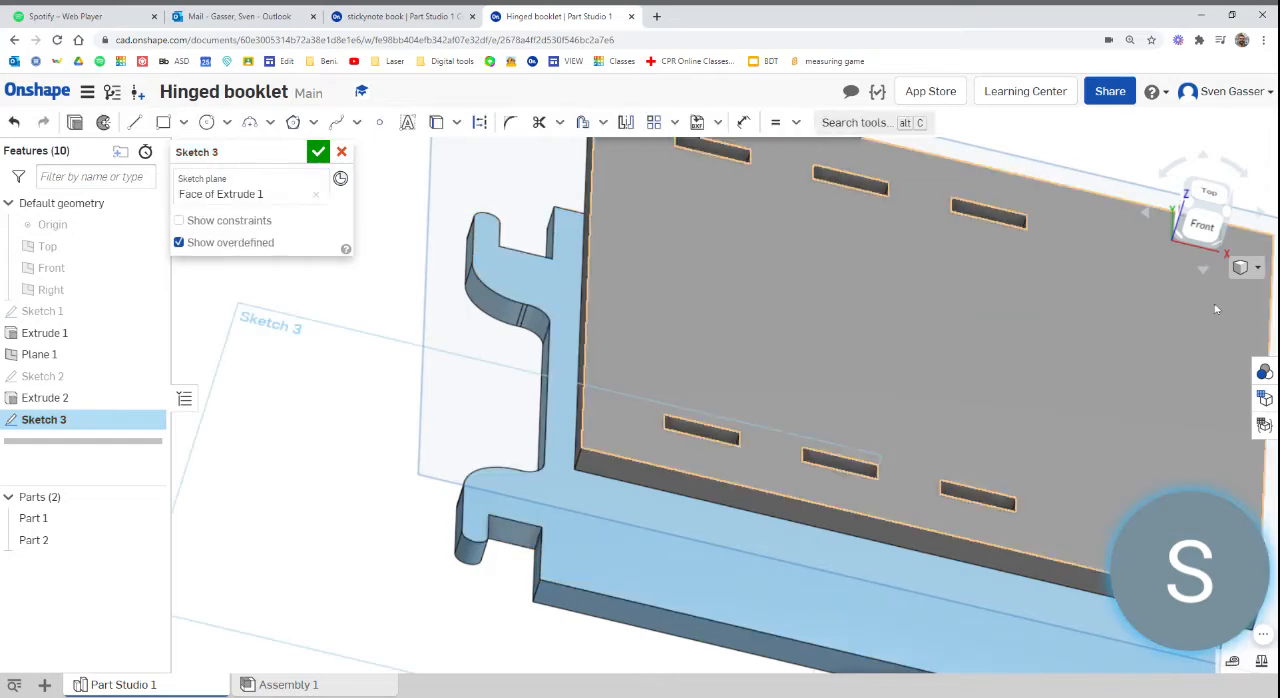
Project the hook's notch and tip faces, the front three slots and the second cover's hinge-side corner points into the sketch
click(440, 124)
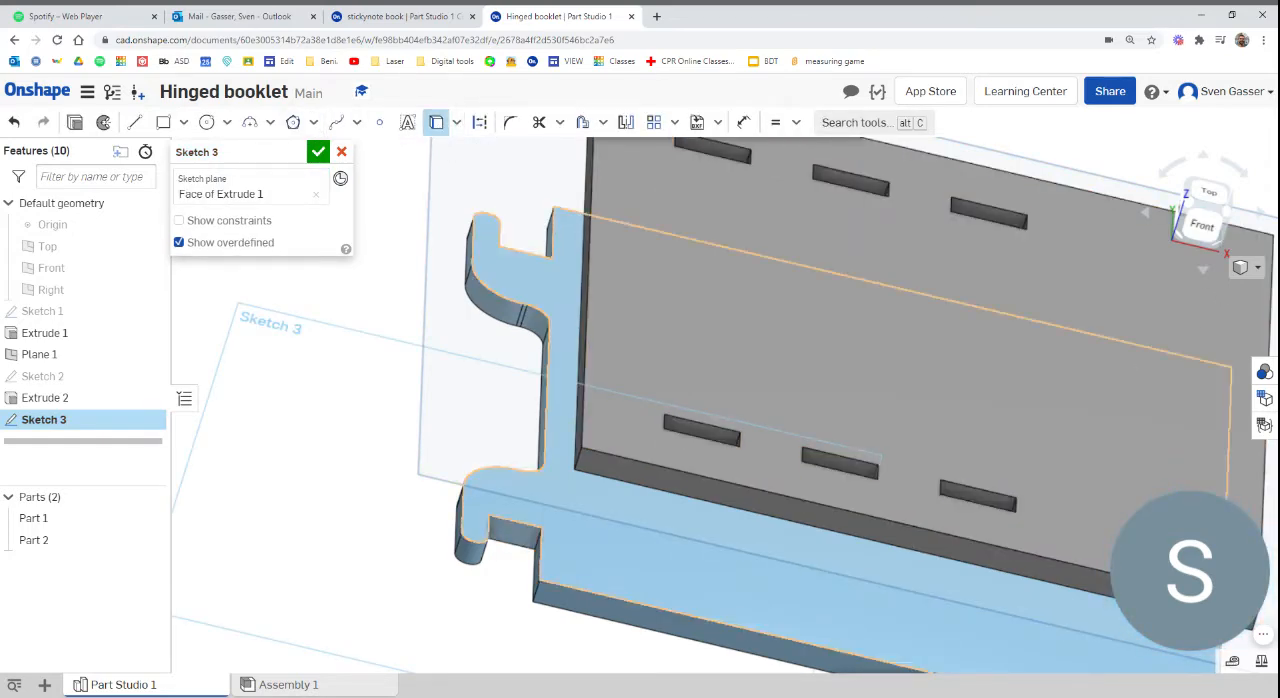
click(505, 532)
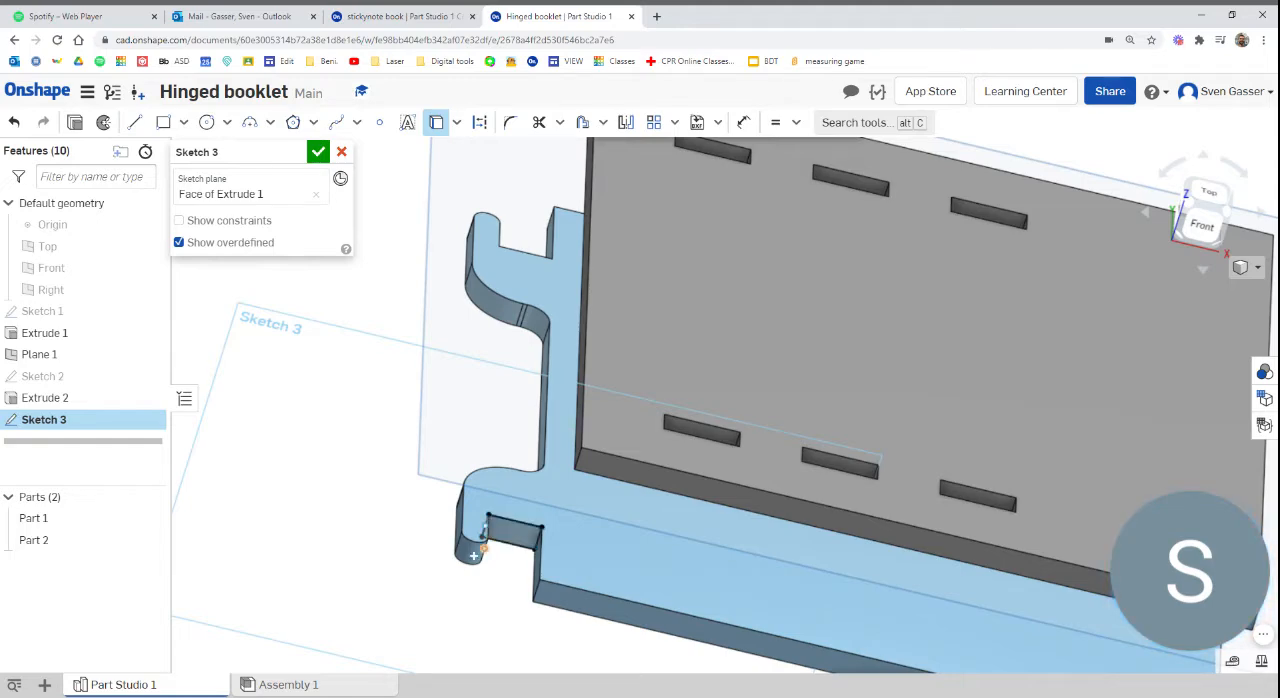
click(473, 549)
right_drag(682, 430, 683, 441)
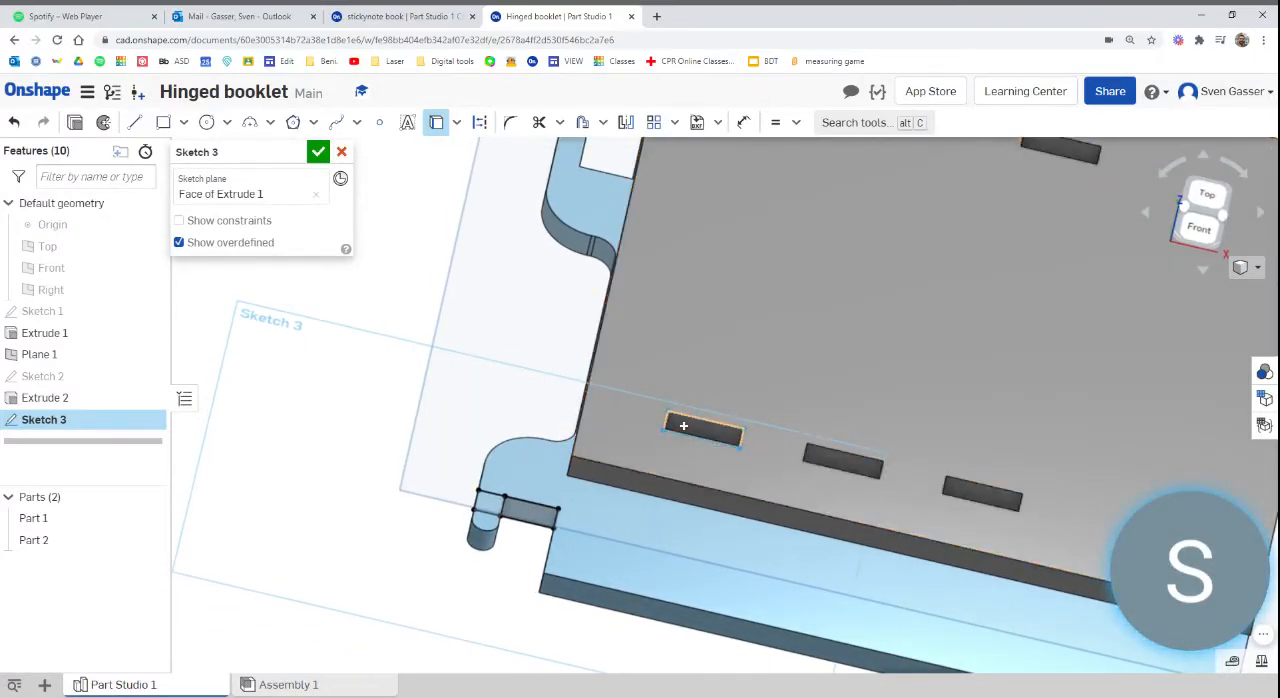
click(745, 430)
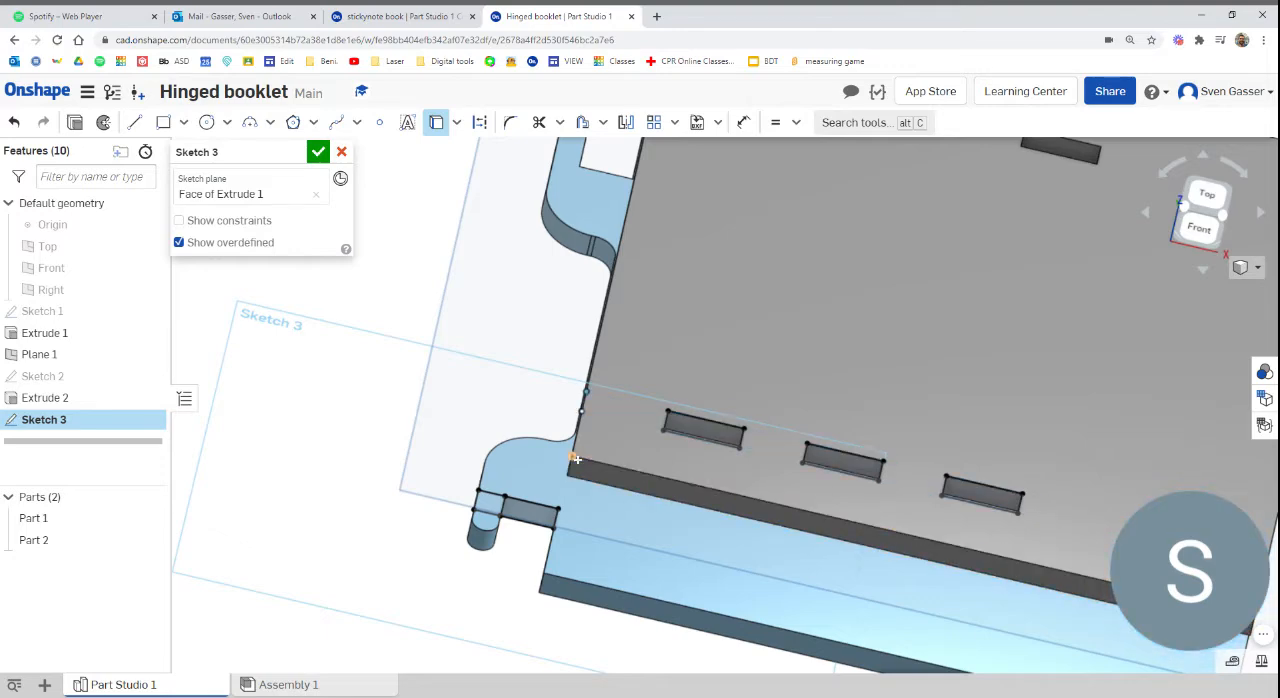
right_drag(565, 476, 448, 530)
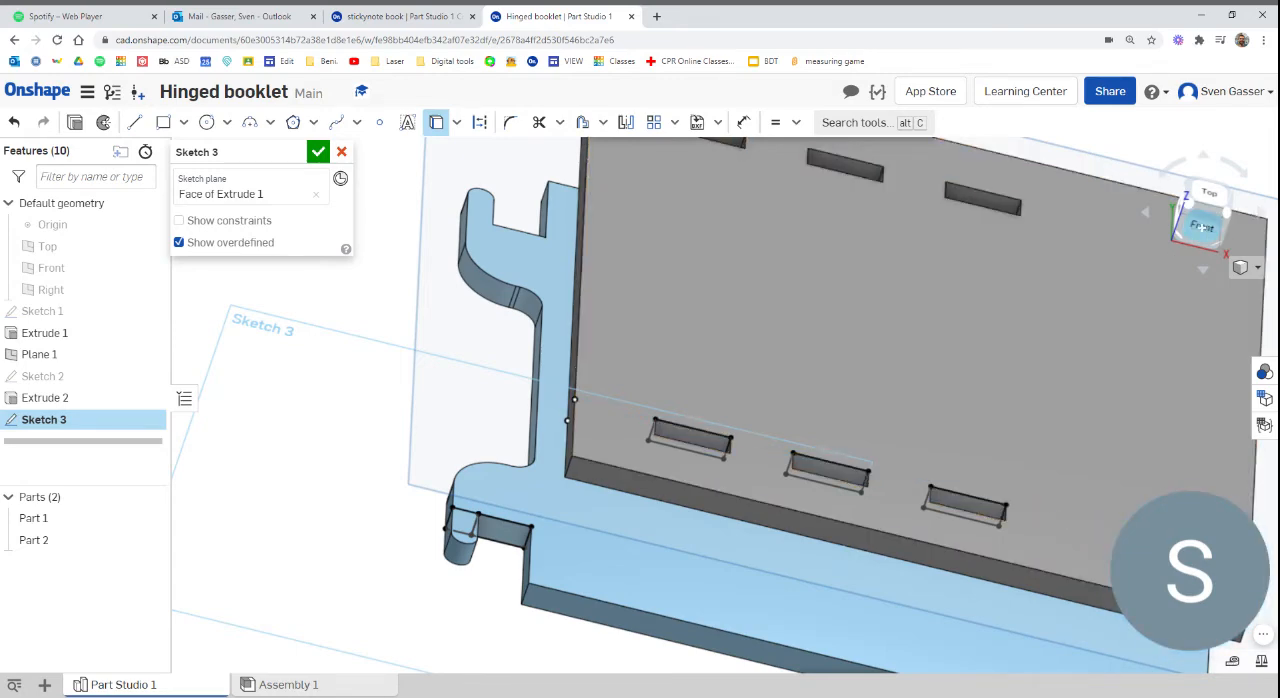
Hide both cover parts, leaving the projected sketch geometry displayed
click(1202, 226)
middle_drag(915, 321, 1162, 361)
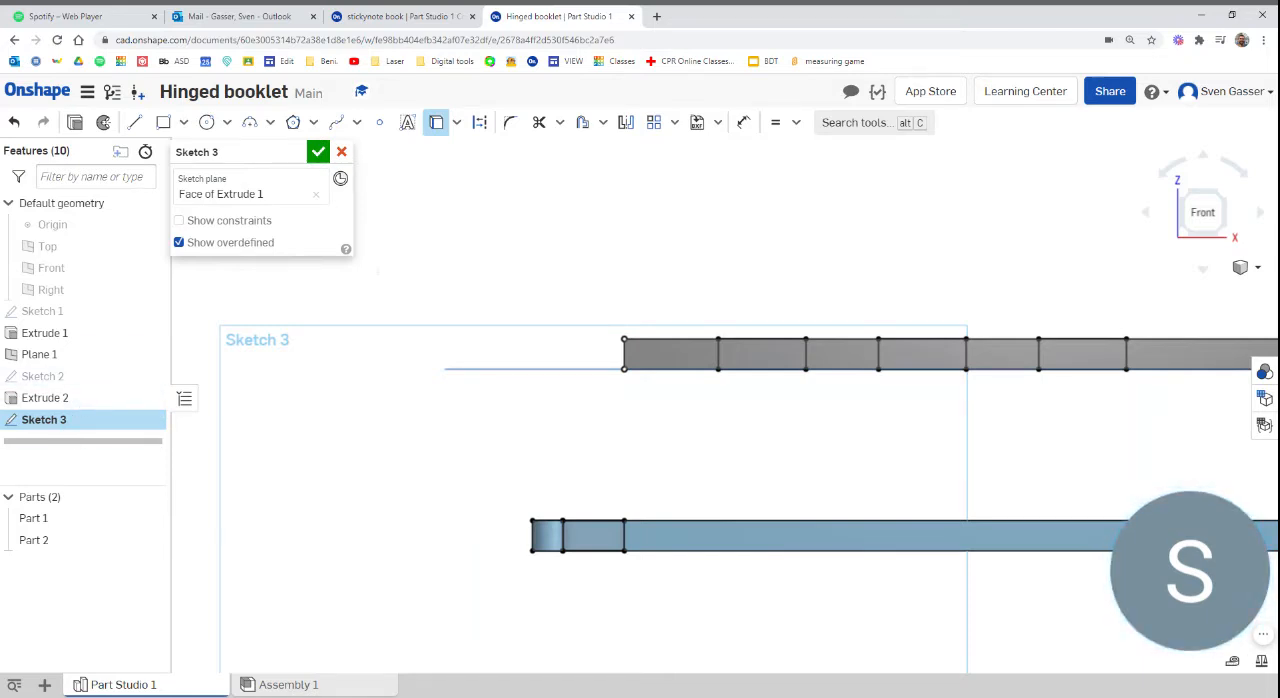
click(150, 497)
key(f)
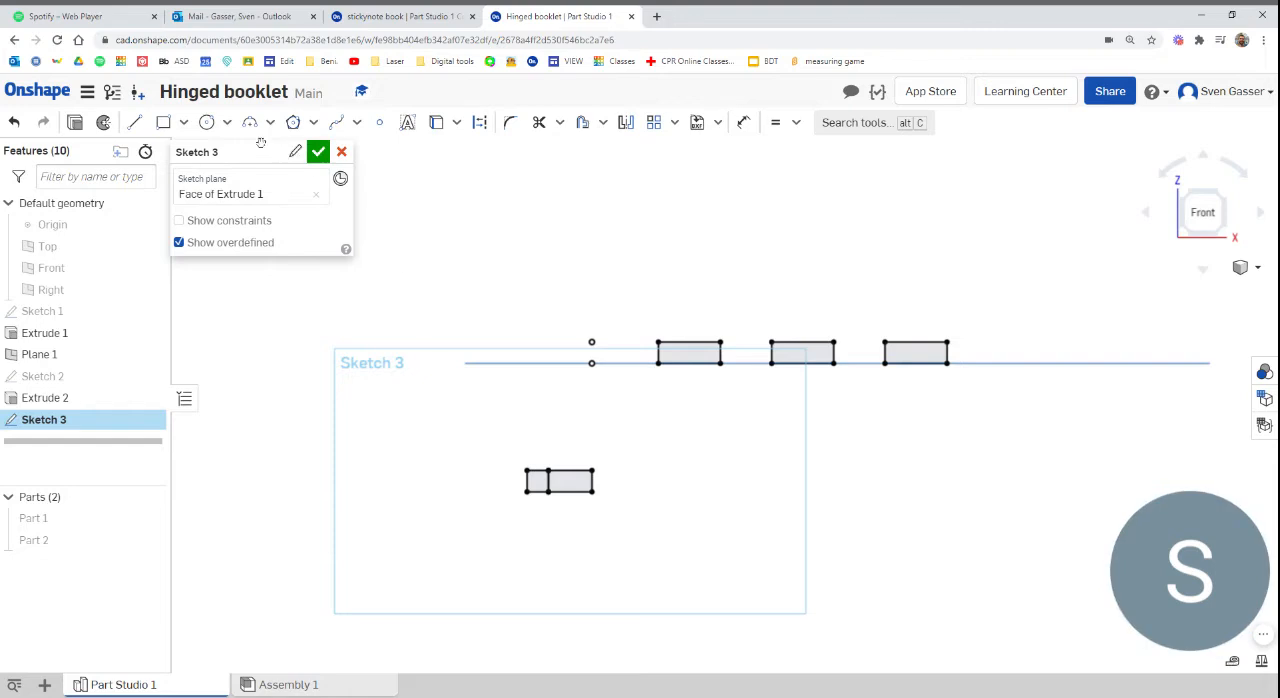
Draw a circle centred in the projected hook-tip square and passing through its corners, about 0.177 in in diameter
click(207, 122)
scroll(515, 492, up, 5)
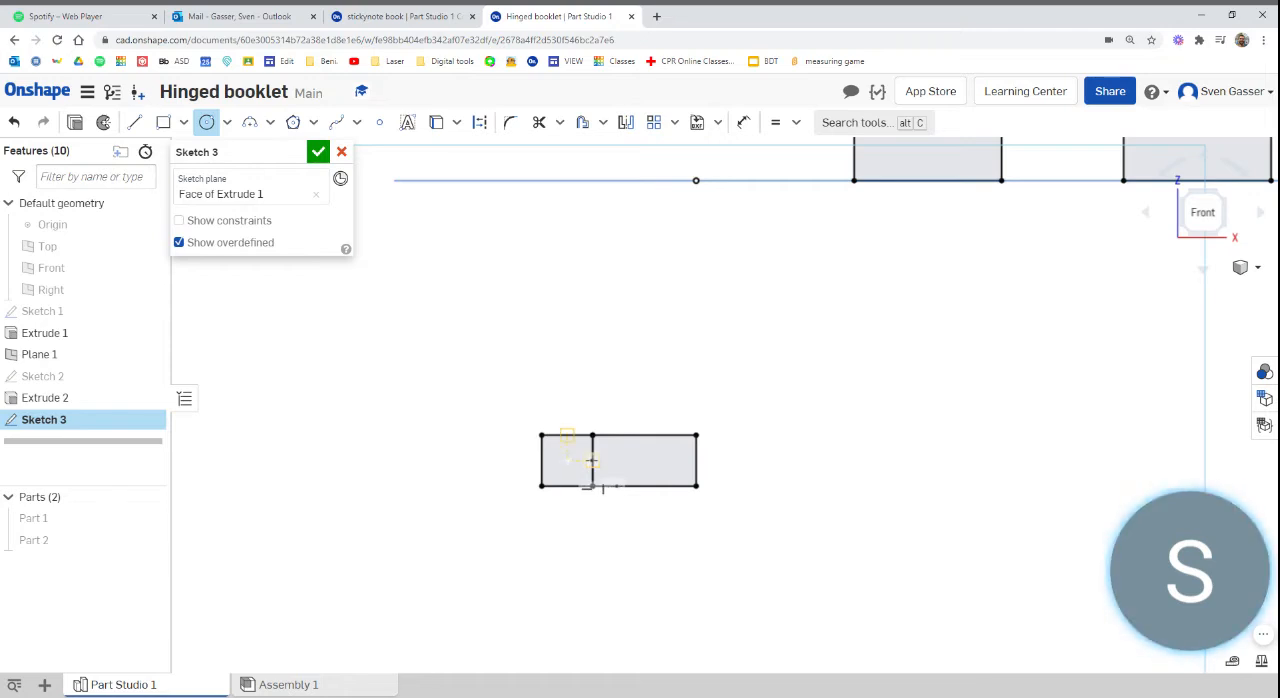
scroll(602, 488, up, 5)
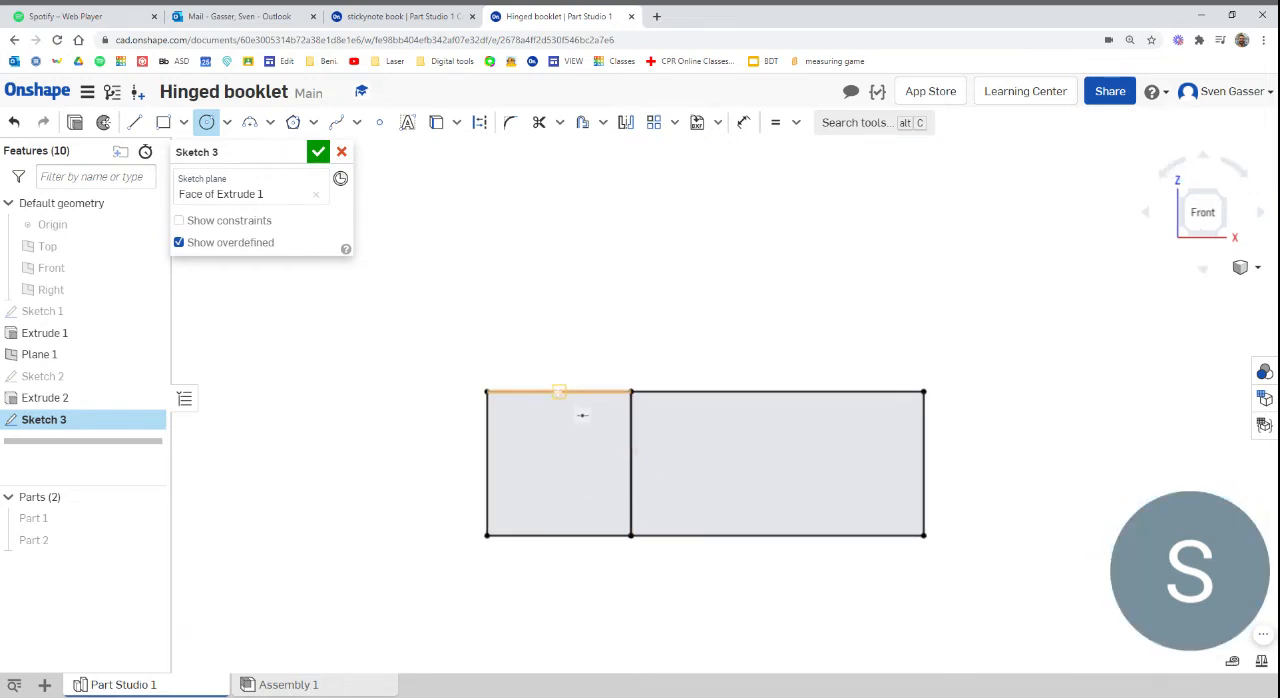
click(558, 463)
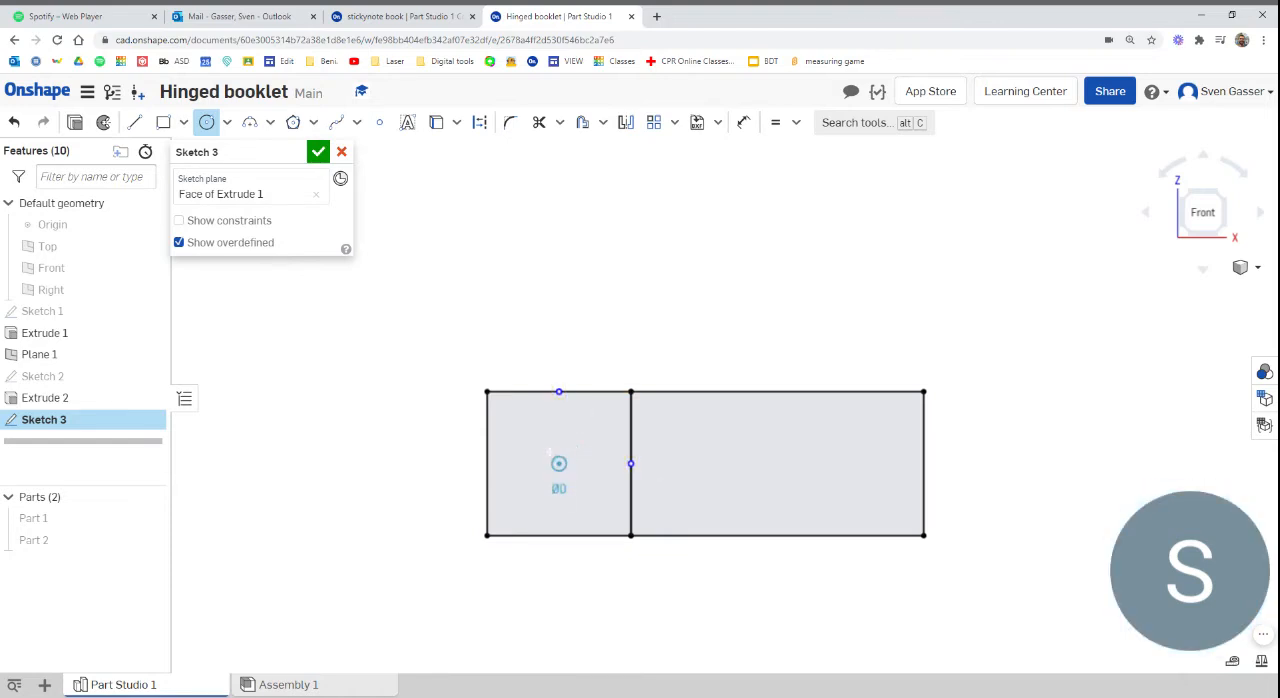
click(487, 391)
scroll(581, 478, down, 5)
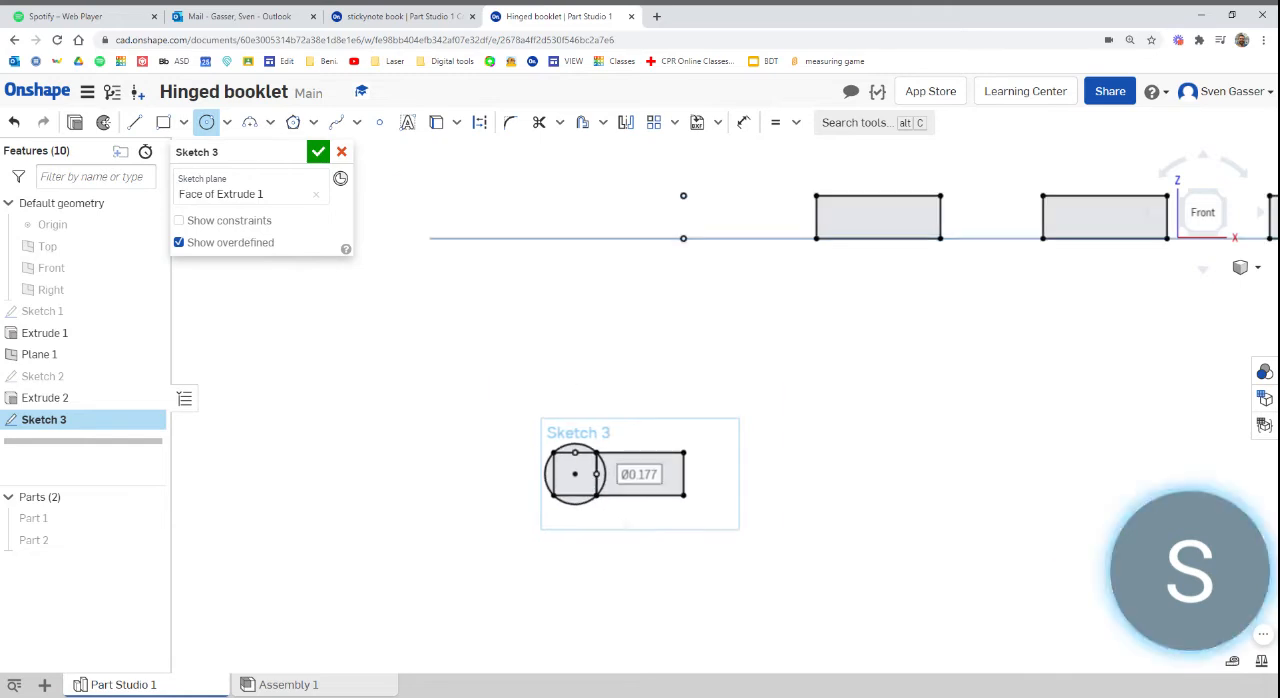
Draw a concentric outer circle about 0.634 in in diameter, reaching the far edge of the projected notch
click(598, 492)
click(575, 474)
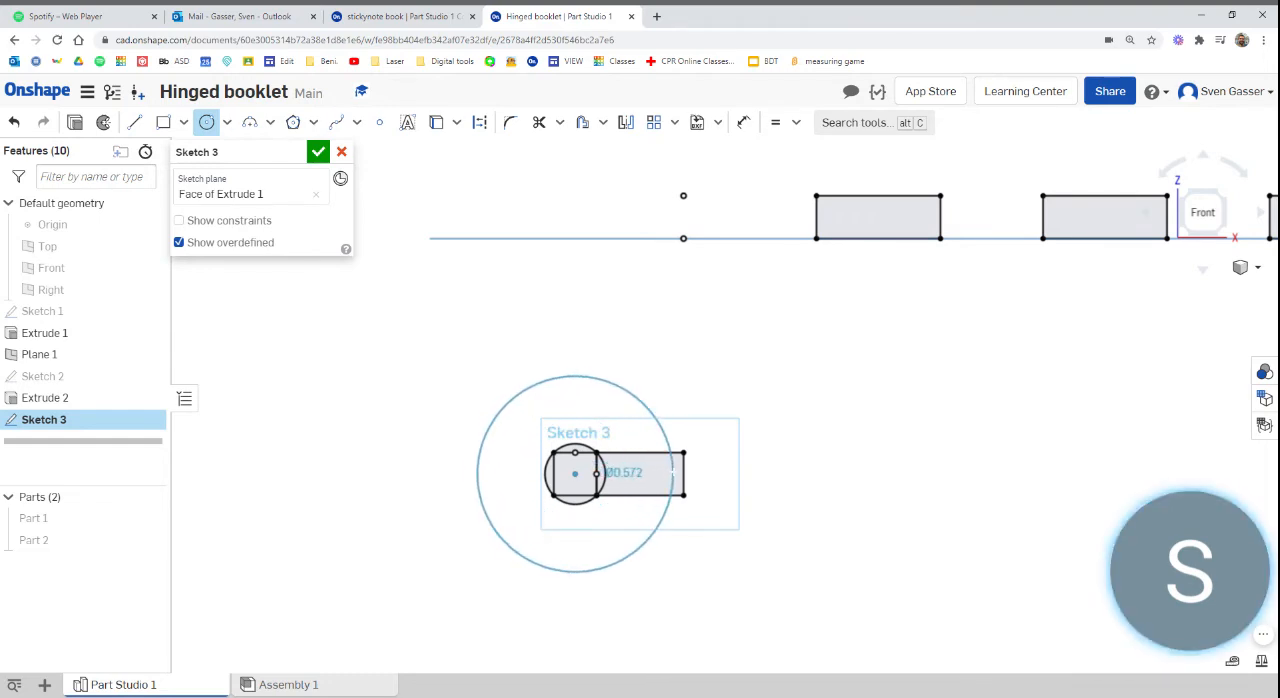
click(706, 497)
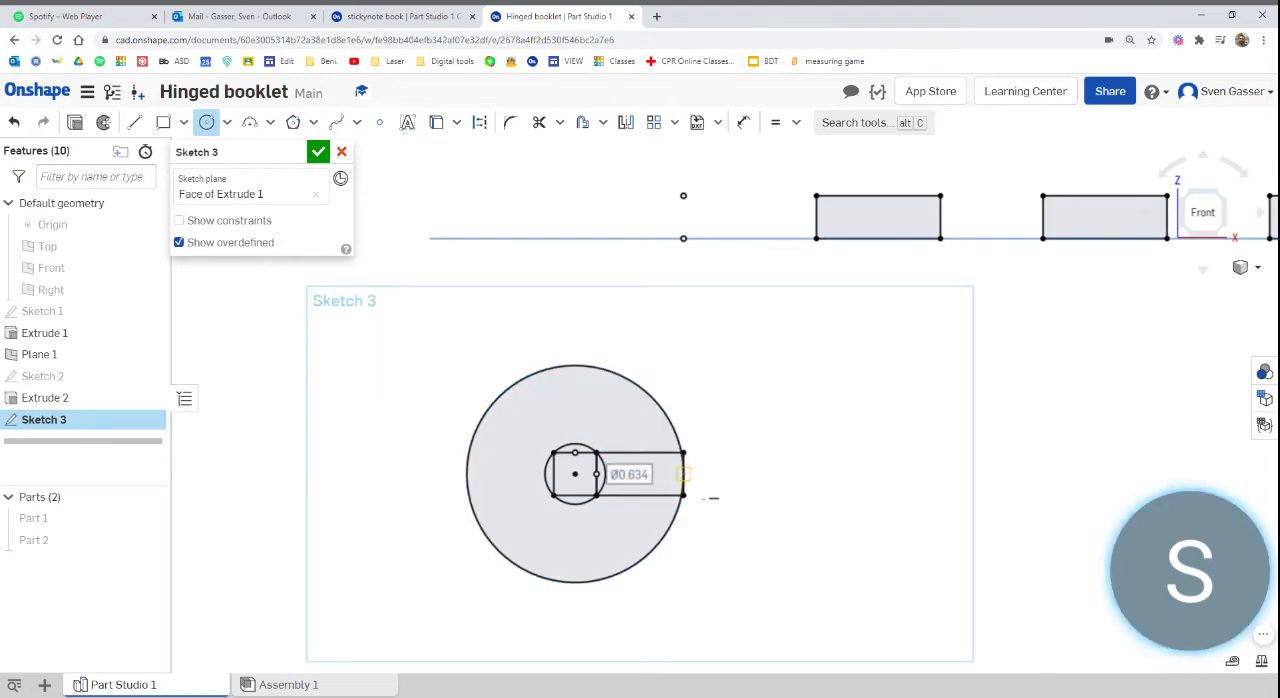
Show the first and second covers in turn to compare them with the sketch, hiding each again
click(151, 520)
right_drag(310, 520, 337, 527)
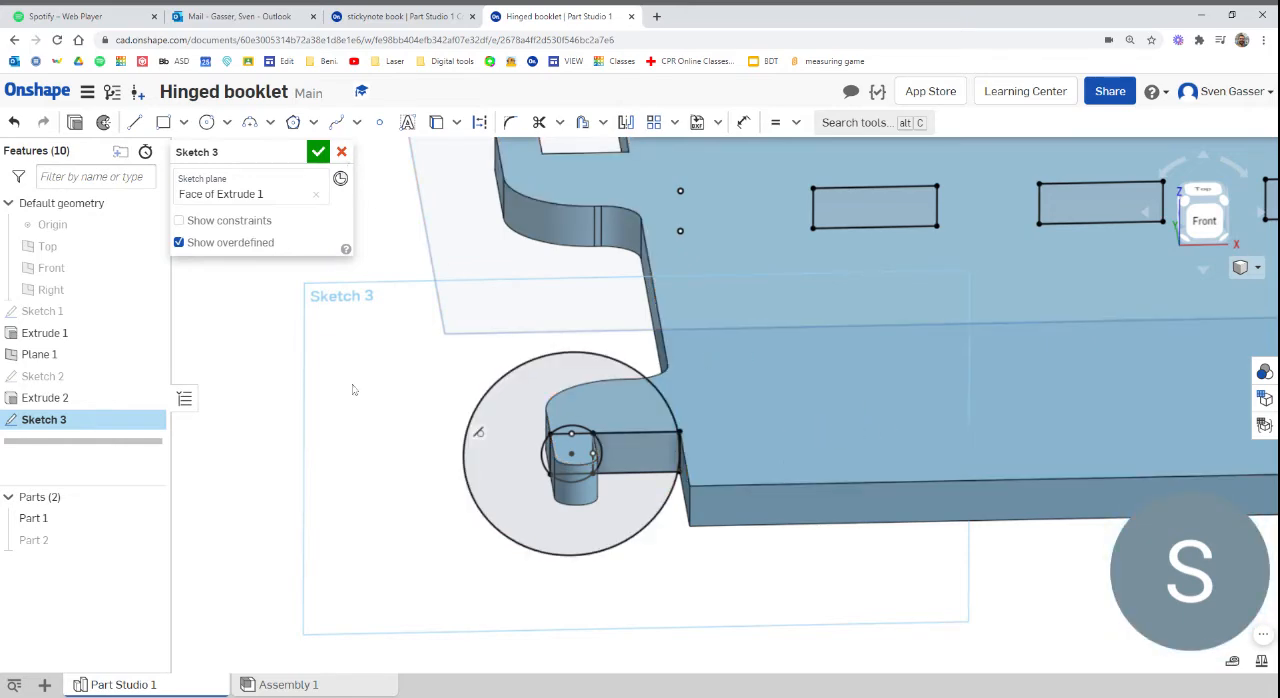
click(152, 518)
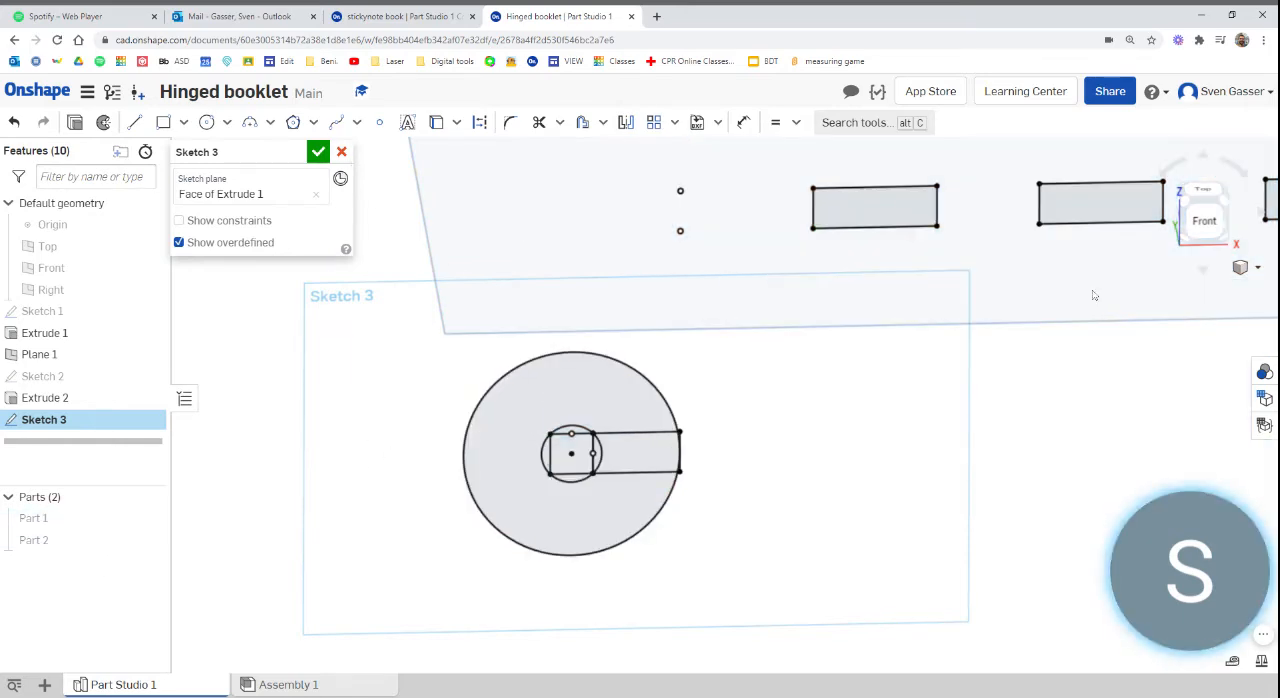
click(1205, 224)
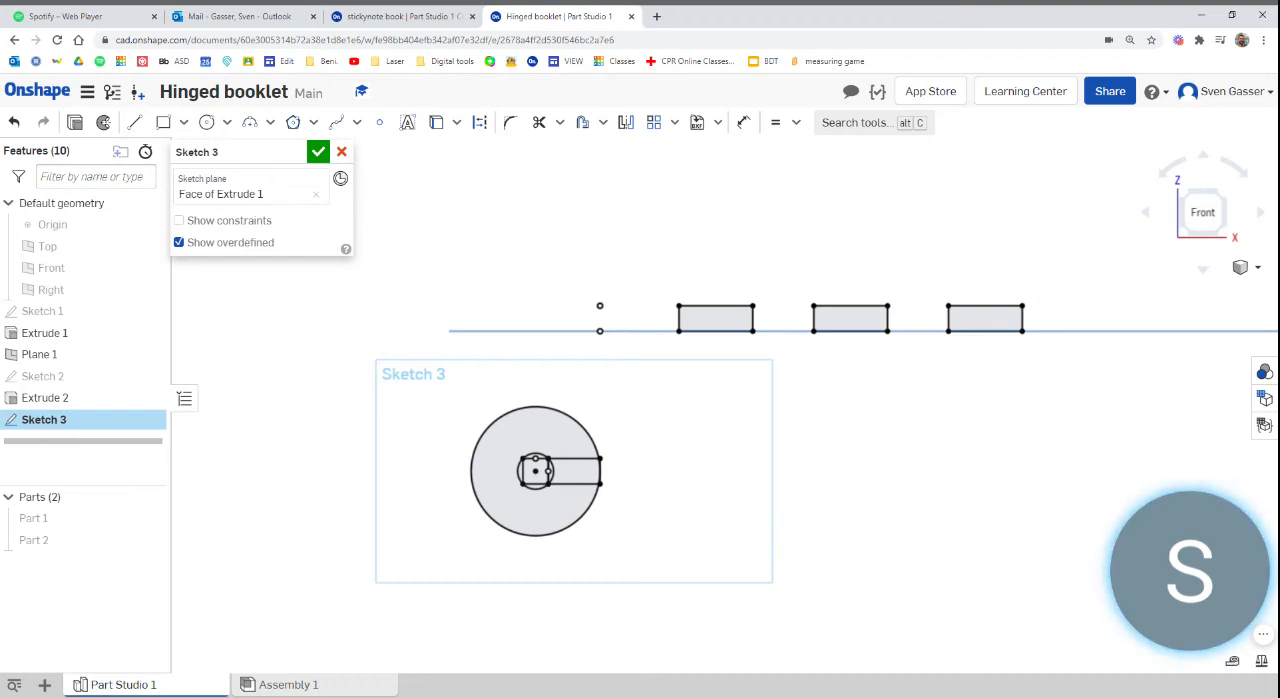
mouse_move(151, 500)
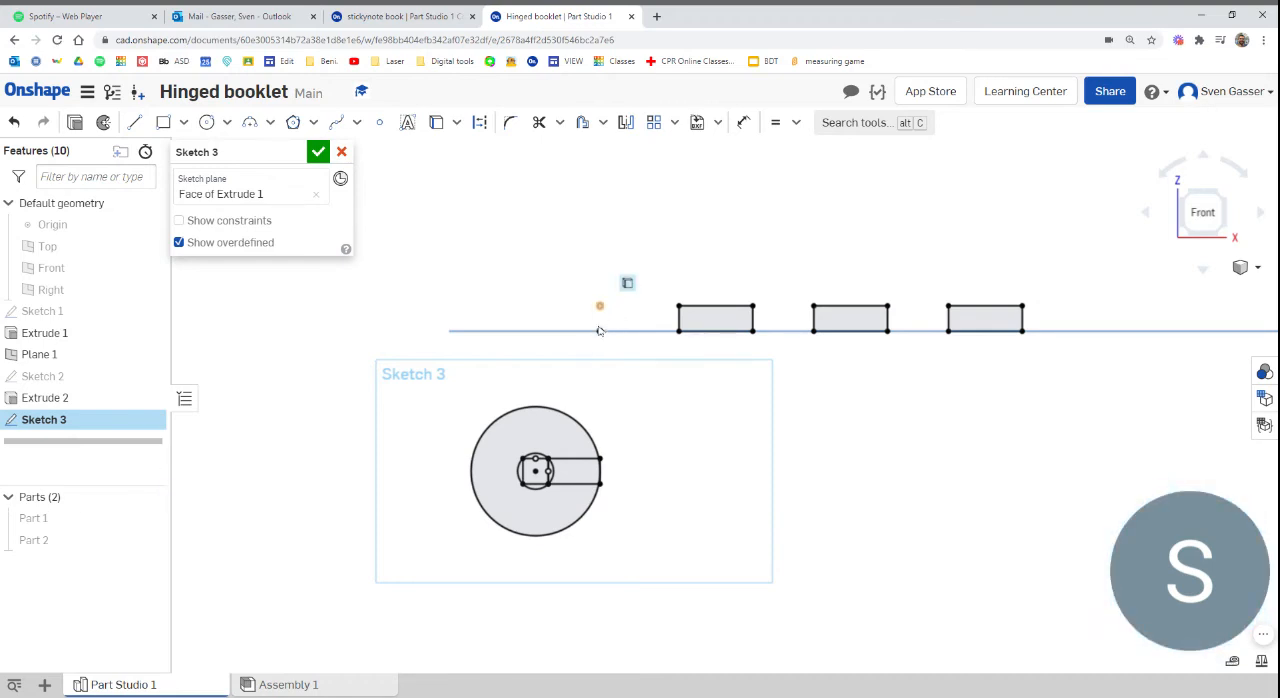
click(150, 540)
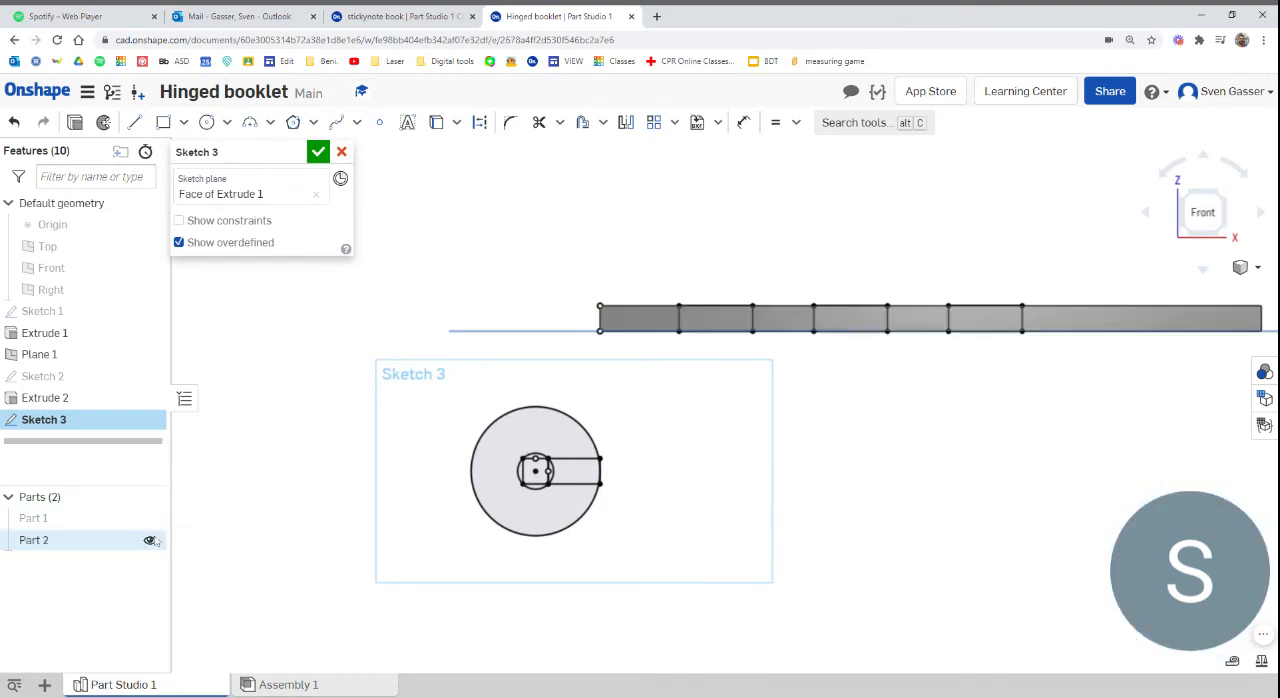
click(150, 540)
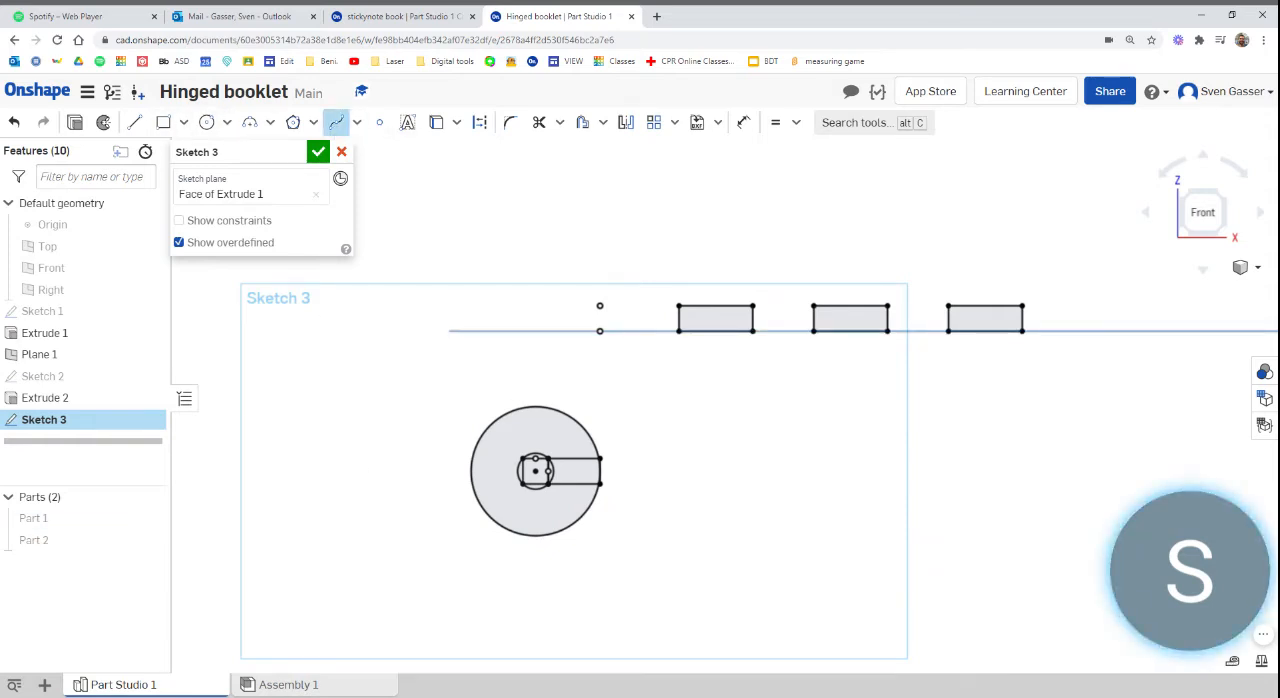
Draw the inner hinge spline from the large circle's upper right, looping up and over, ending just before the first slot rectangle at its top-edge height
click(586, 429)
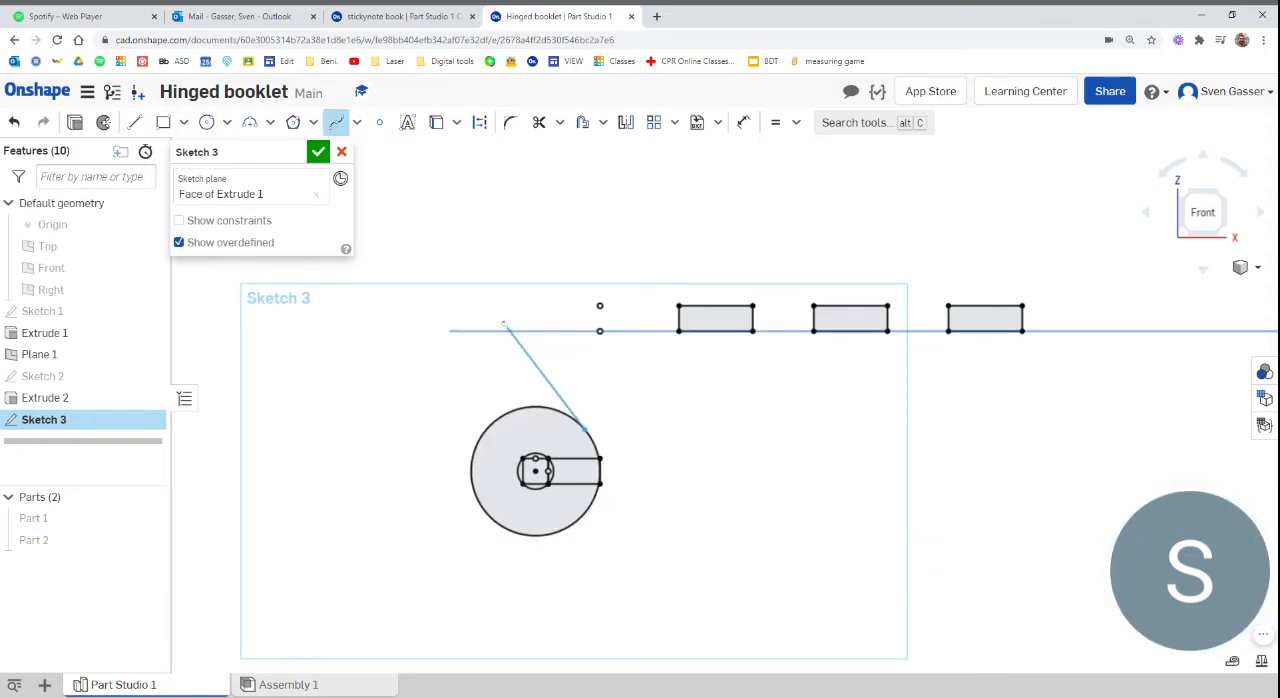
click(516, 174)
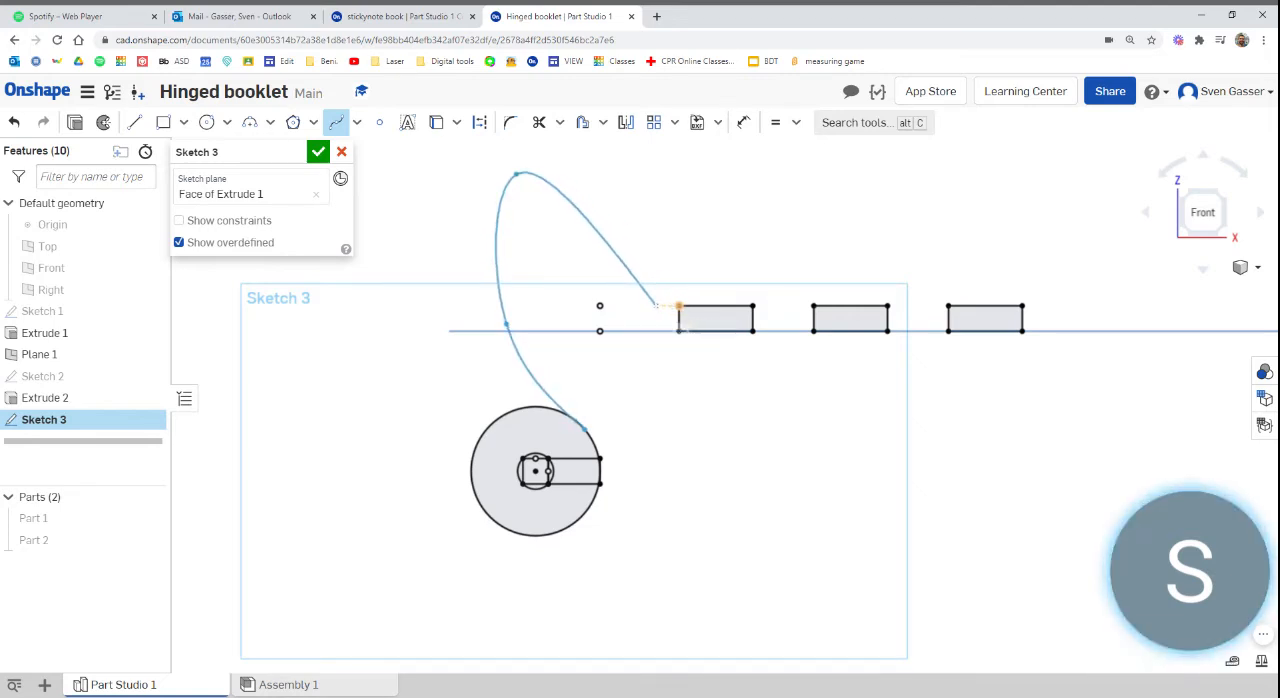
double_click(656, 305)
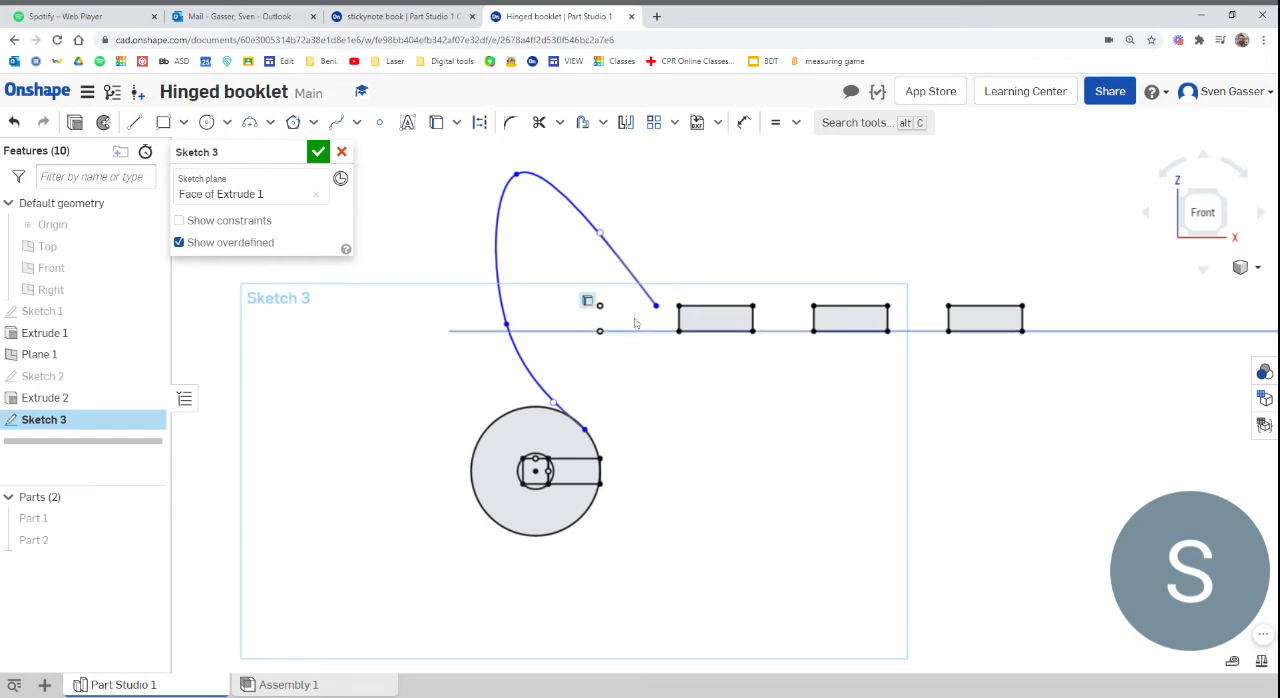
scroll(594, 386, down, 3)
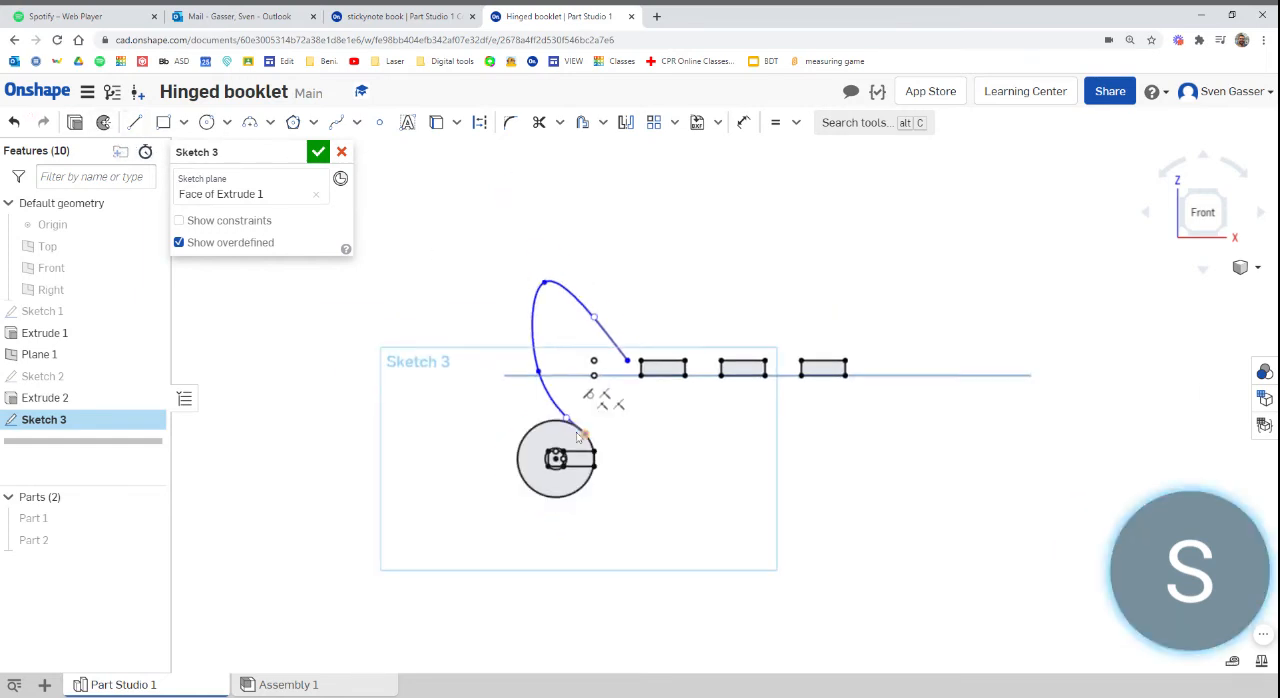
Draw the outer hinge spline from the large circle's far side, arching over the inner spline and ending beyond the last slot rectangle, level with its top
scroll(586, 457, up, 3)
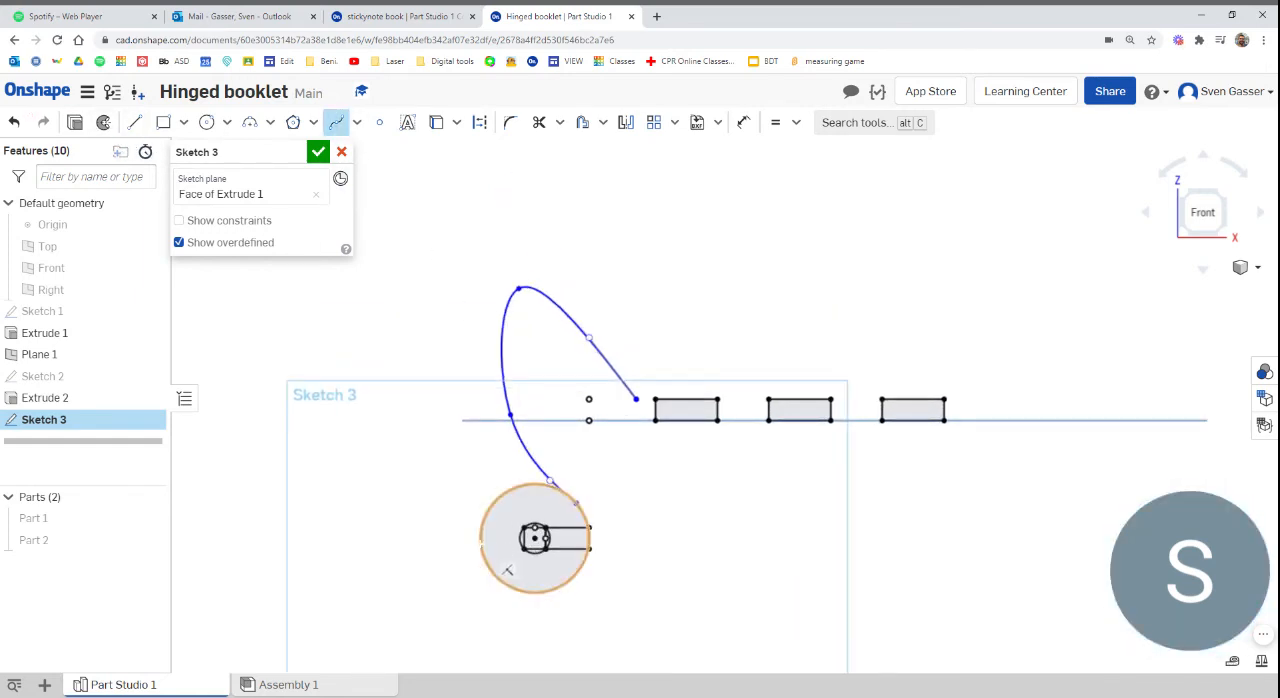
click(442, 244)
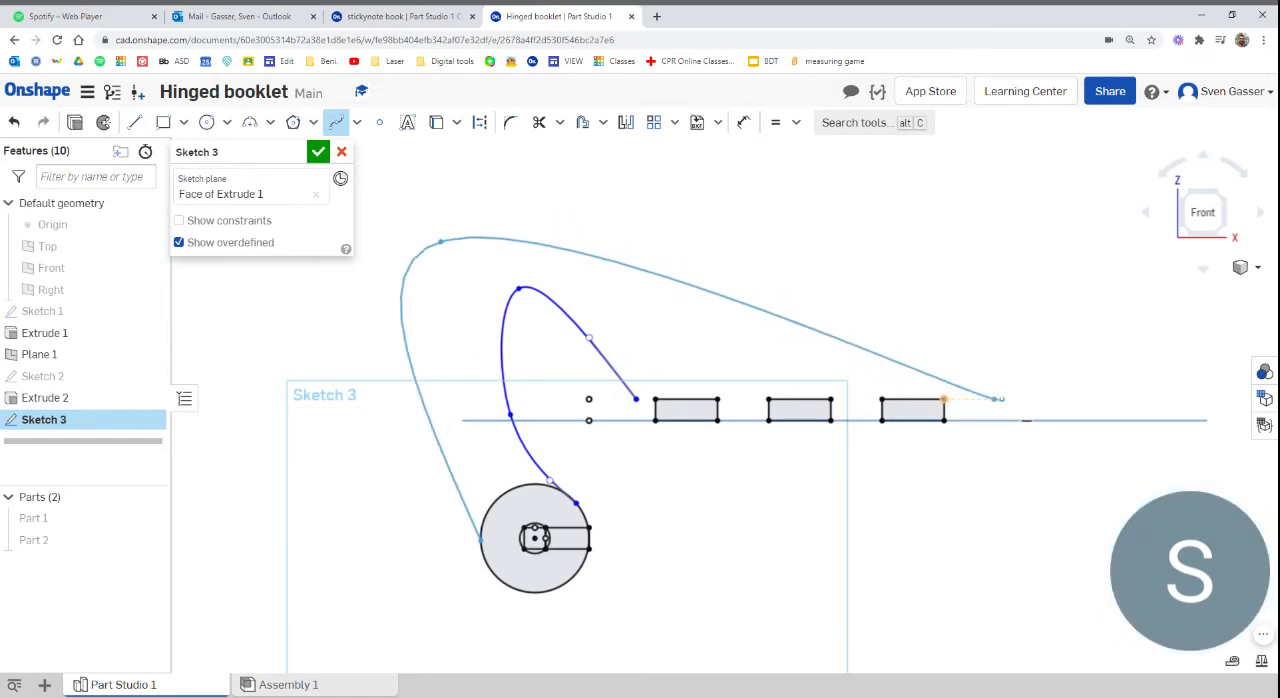
double_click(993, 399)
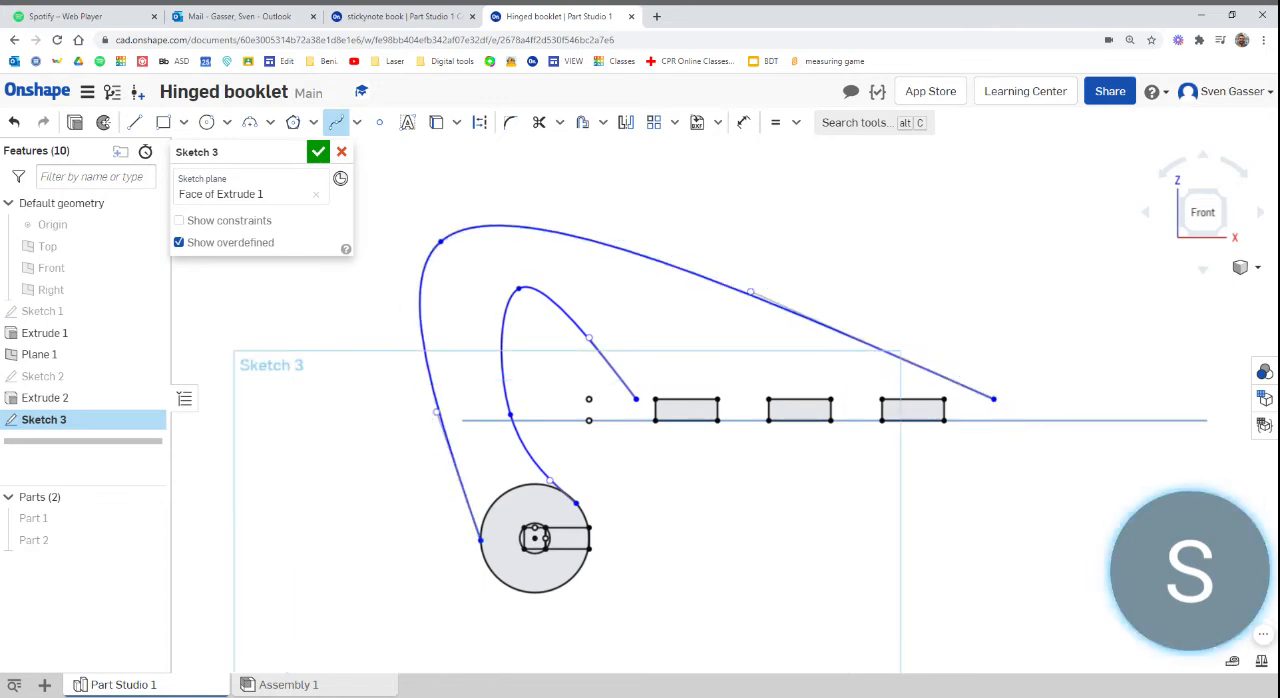
Close the hinge profile with a straight line joining the two spline ends along the tops of the slot rectangles
key(l)
click(993, 399)
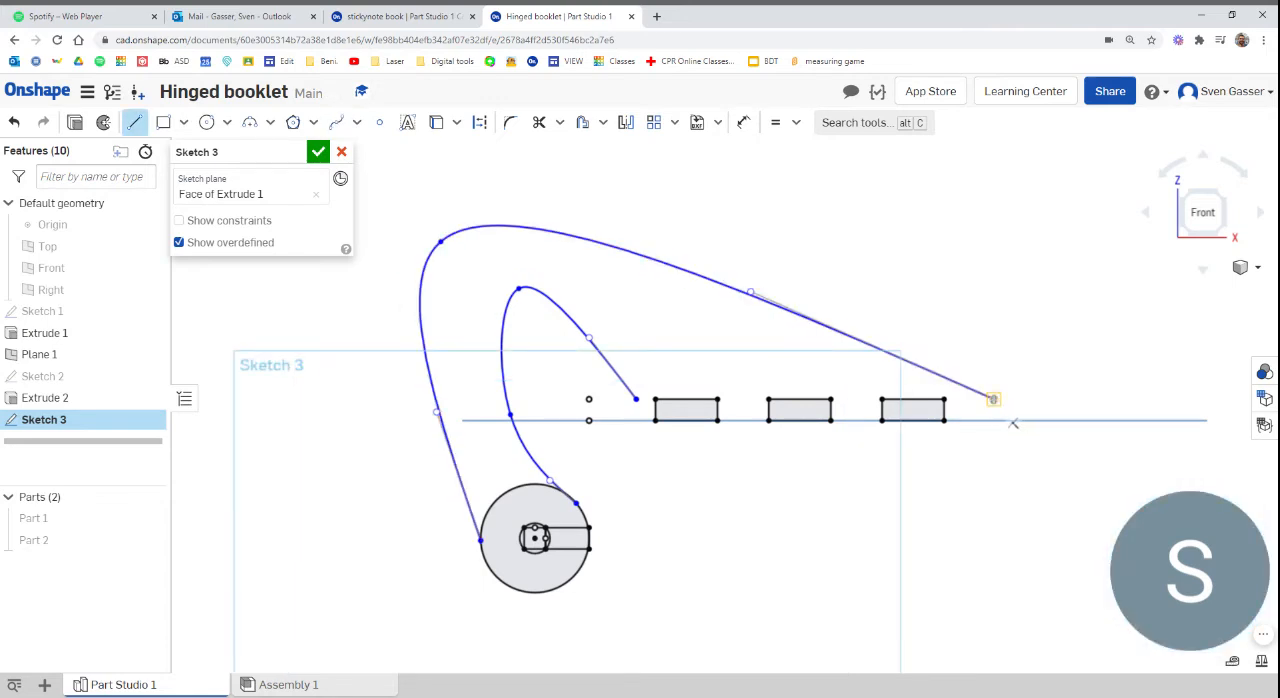
click(636, 399)
key(Escape)
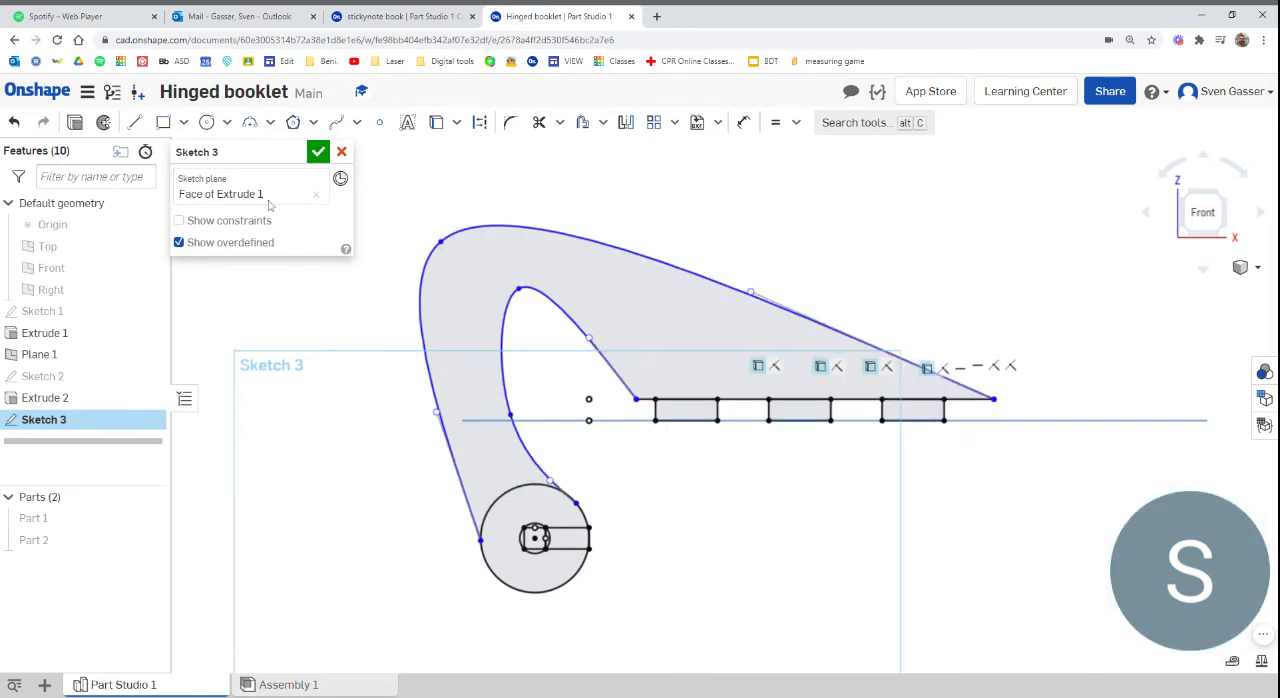
Extrude the hinge profile with its three tabs as a new solid part 0.125 in deep, leaving the pivot hole open
click(69, 123)
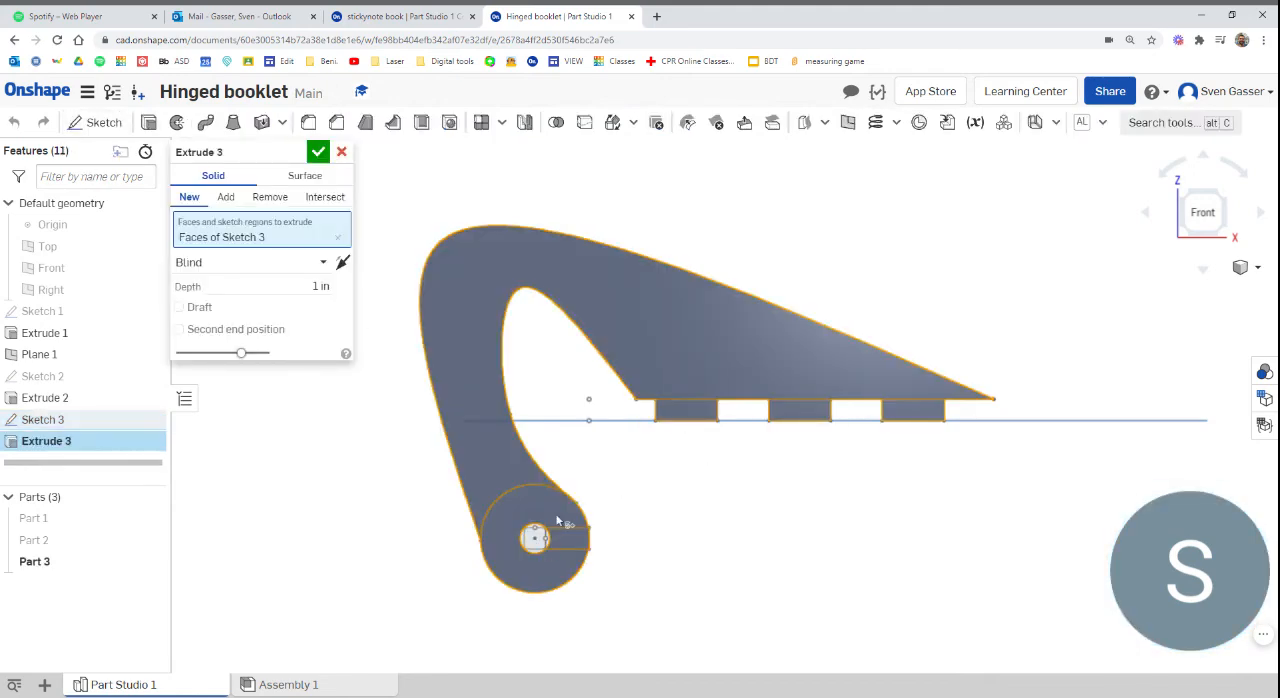
mouse_move(740, 557)
right_down()
mouse_move(757, 571)
mouse_move(572, 537)
mouse_move(761, 560)
right_up()
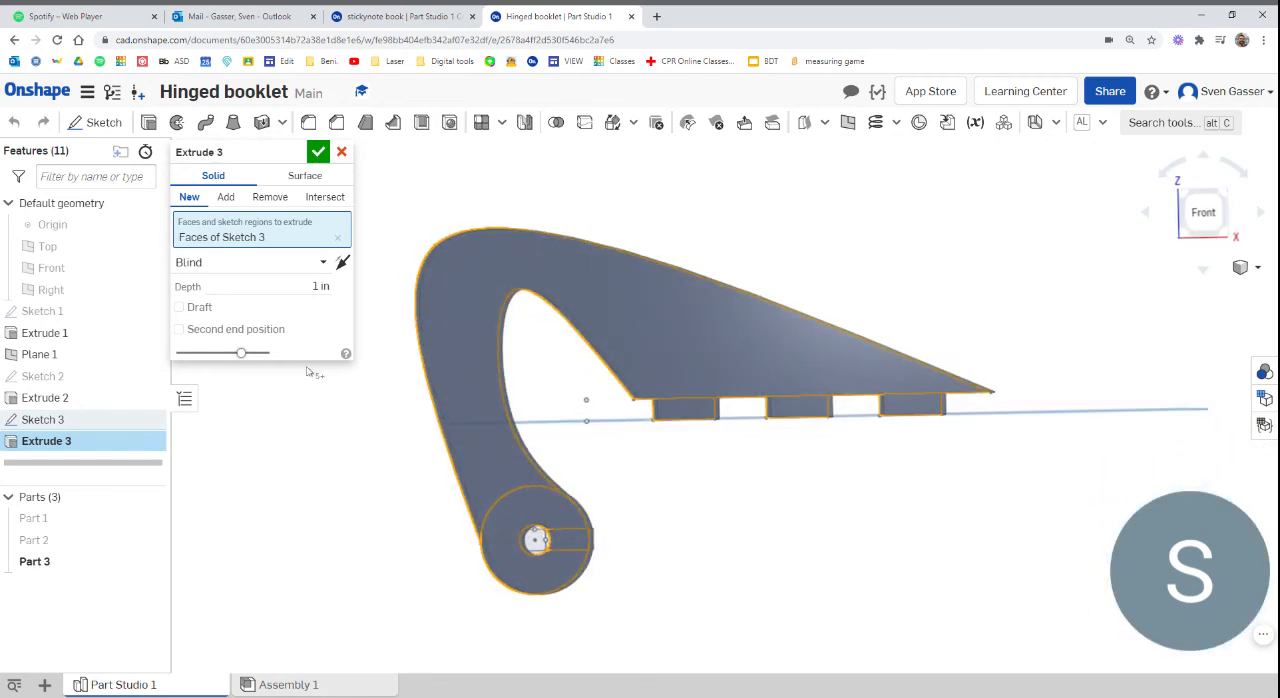
key(BackSpace)
text(.125)
key(Tab)
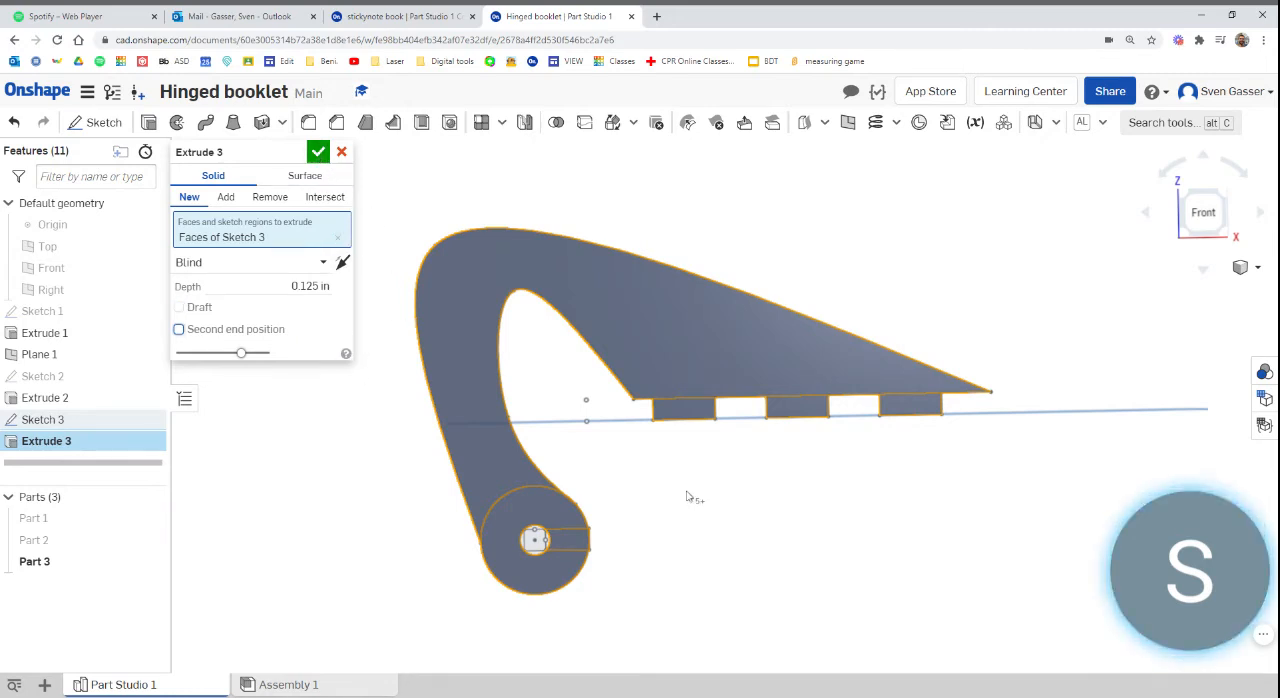
scroll(692, 495, down, 2)
scroll(594, 422, up, 3)
scroll(630, 467, down, 2)
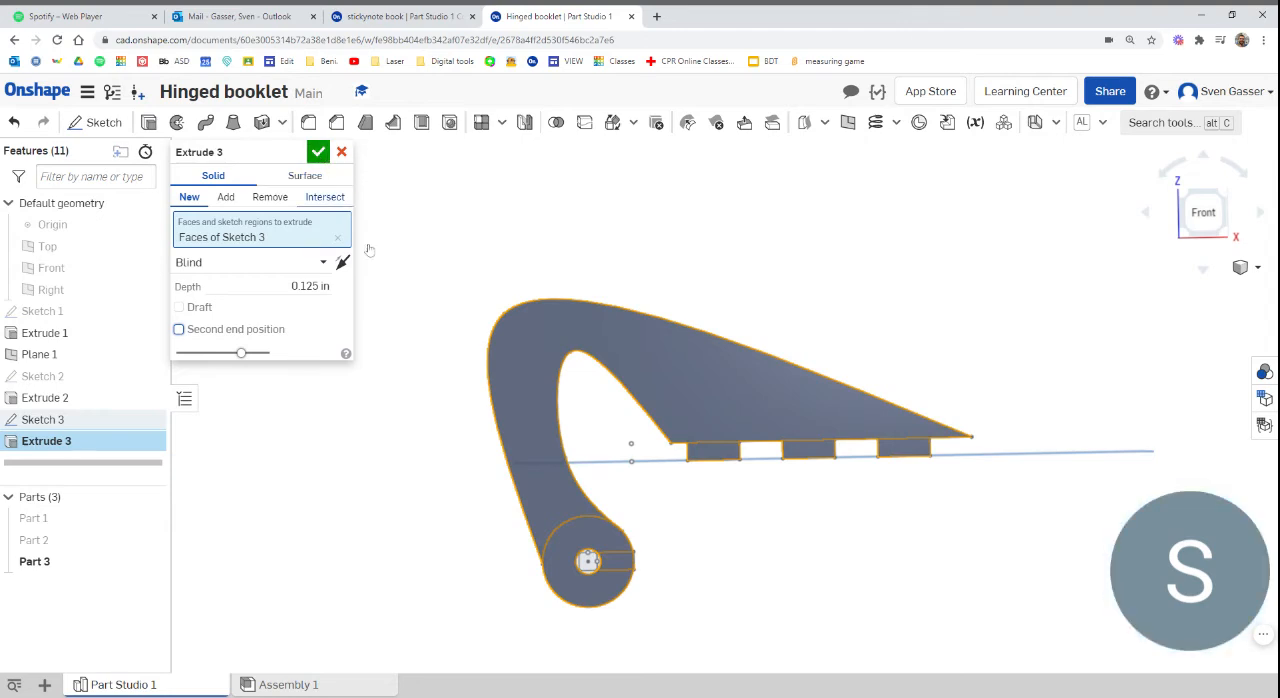
click(318, 152)
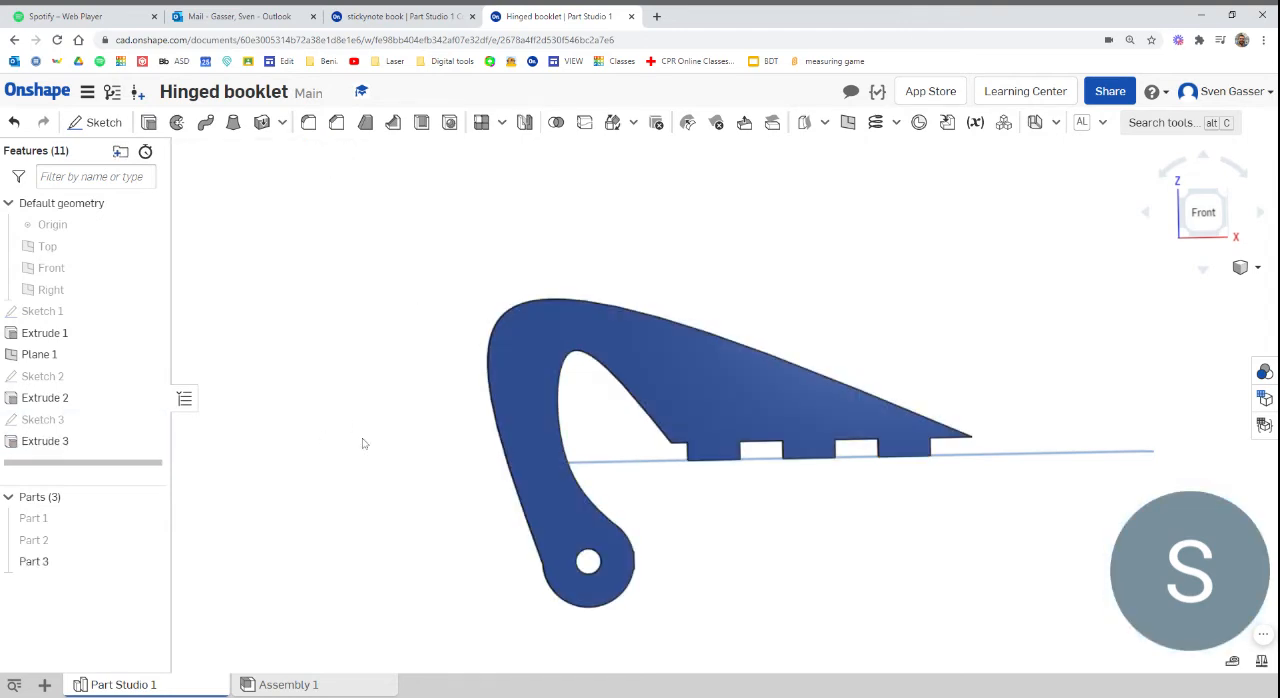
Hide Plane 1 and show both cover parts together with the hinge part
right_drag(429, 414, 464, 406)
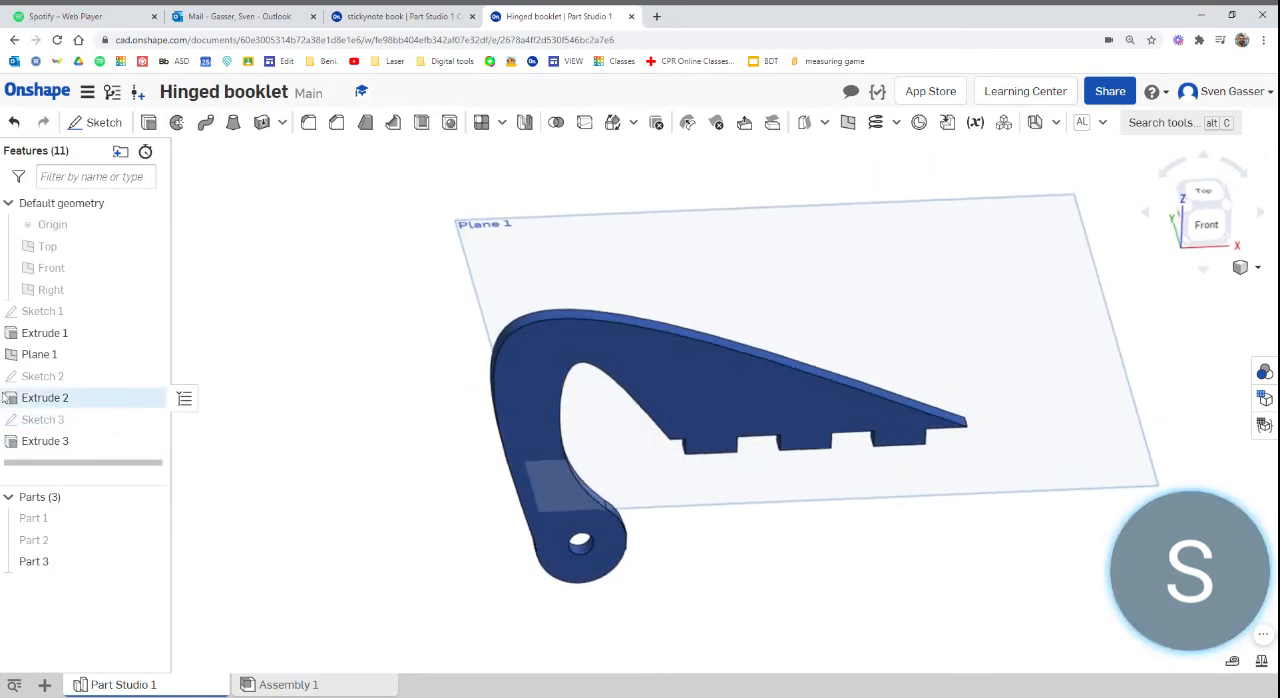
click(152, 355)
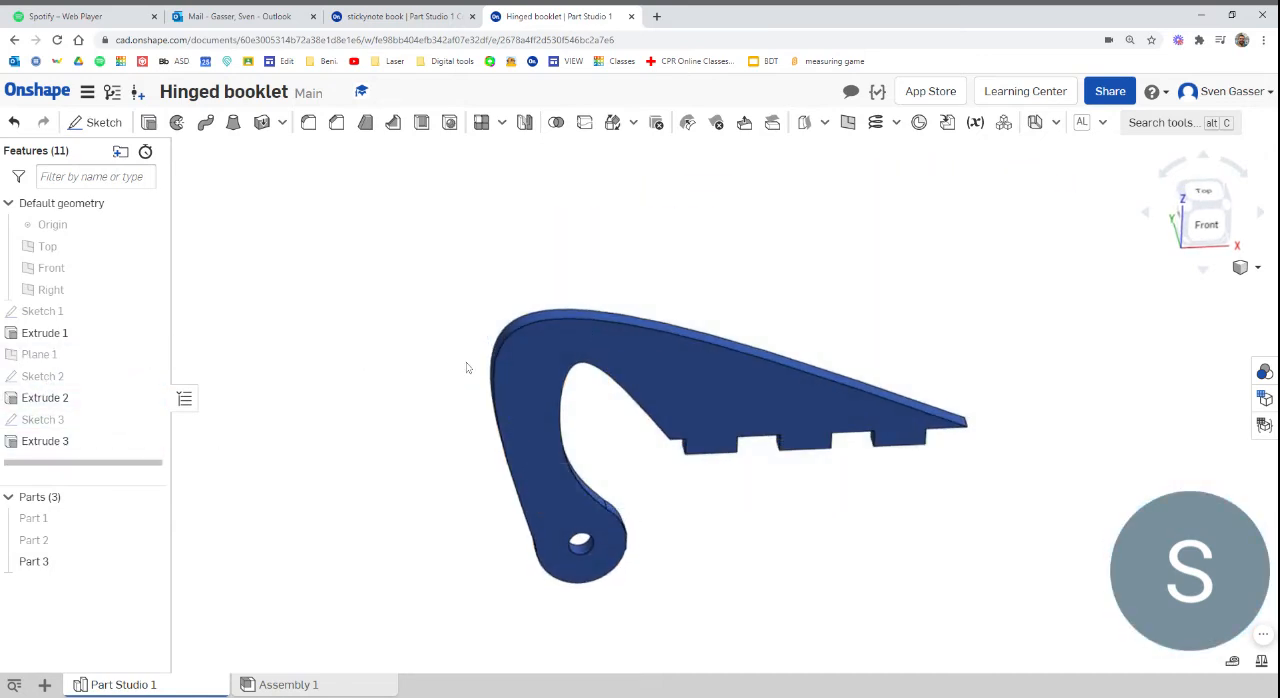
click(149, 496)
click(149, 496)
Examine how the hinge fits the first cover's hook and the second cover's slots, and inspect the opposite side where its counterpart is missing
mouse_move(398, 491)
right_down()
mouse_move(437, 457)
mouse_move(400, 452)
mouse_move(380, 507)
mouse_move(460, 451)
mouse_move(408, 497)
right_up()
scroll(408, 497, down, 5)
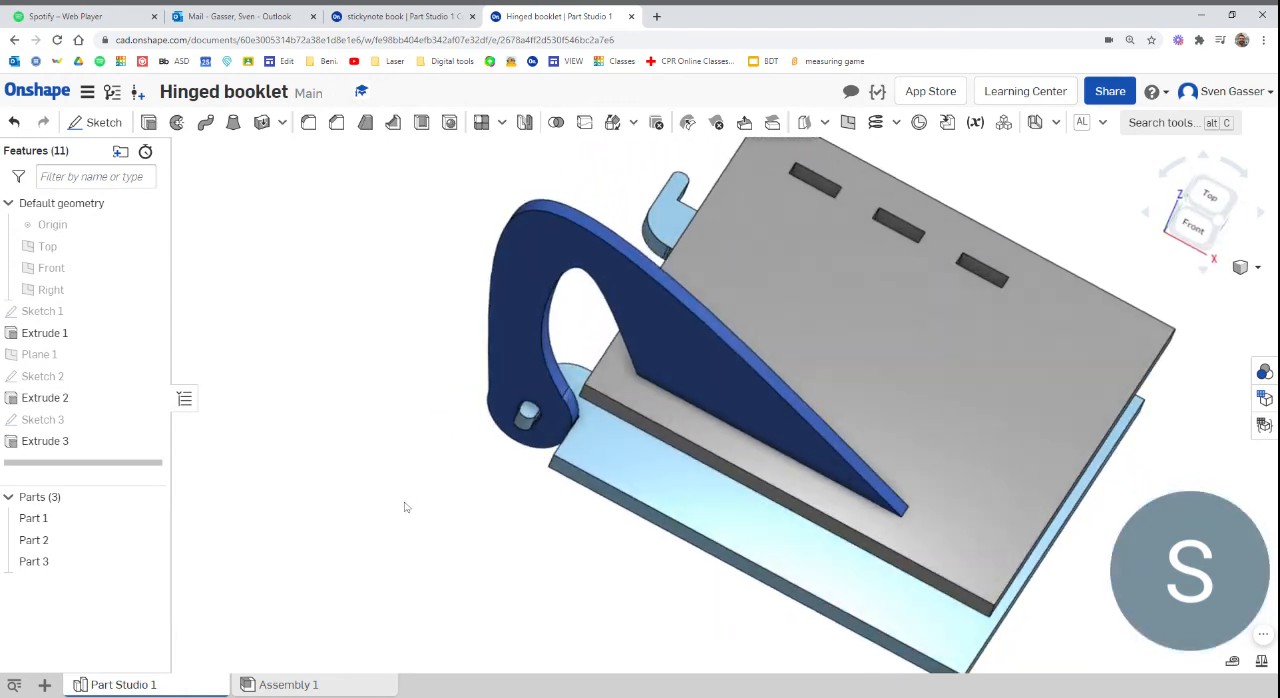
scroll(477, 396, up, 5)
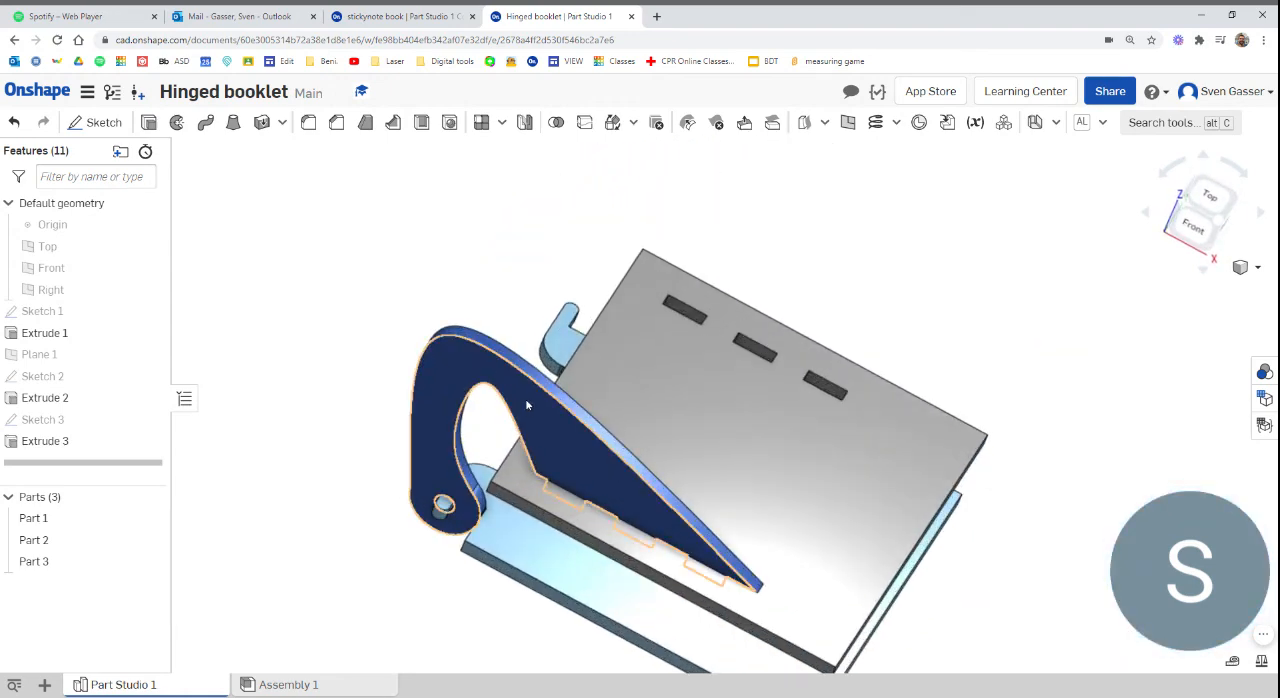
right_drag(607, 393, 409, 356)
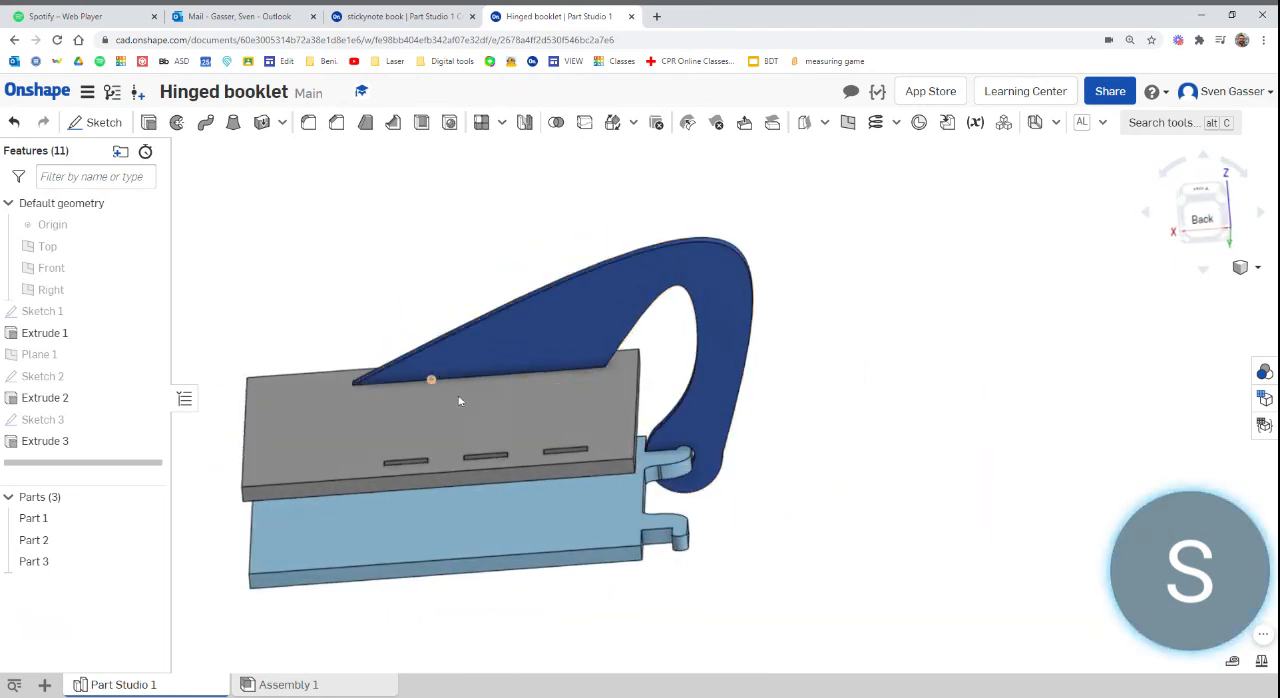
scroll(460, 400, down, 3)
scroll(464, 428, up, 3)
right_drag(584, 428, 574, 467)
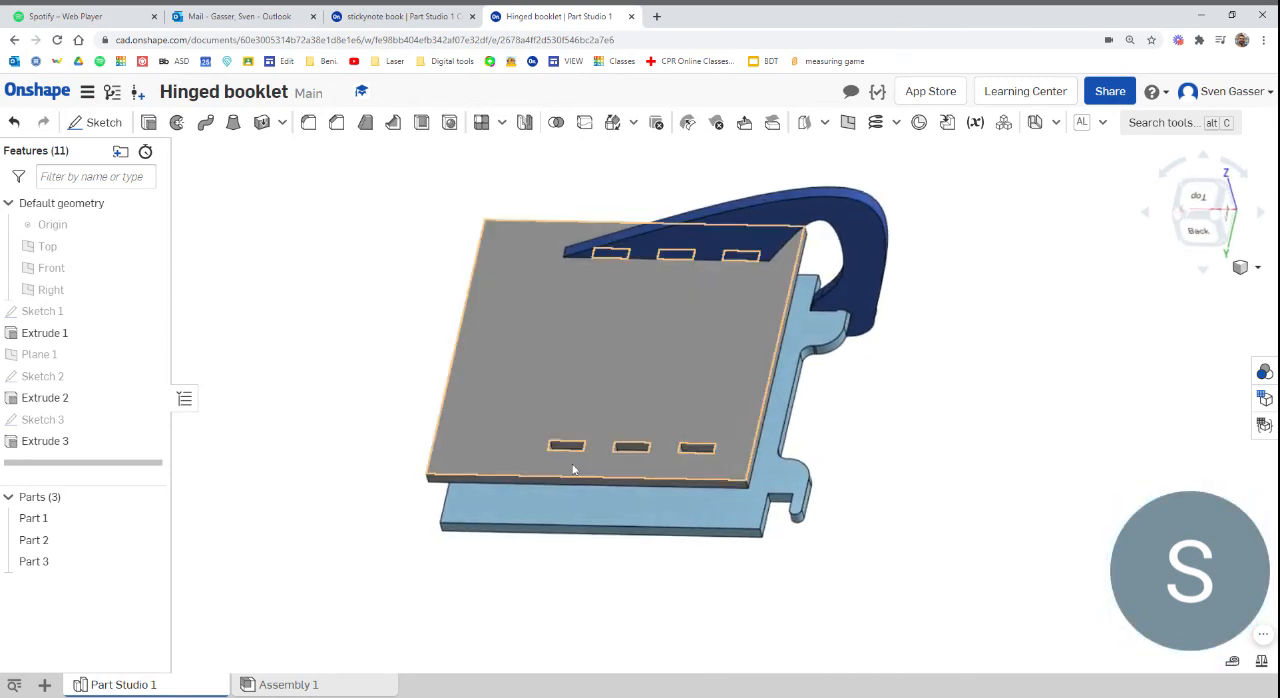
scroll(767, 379, down, 2)
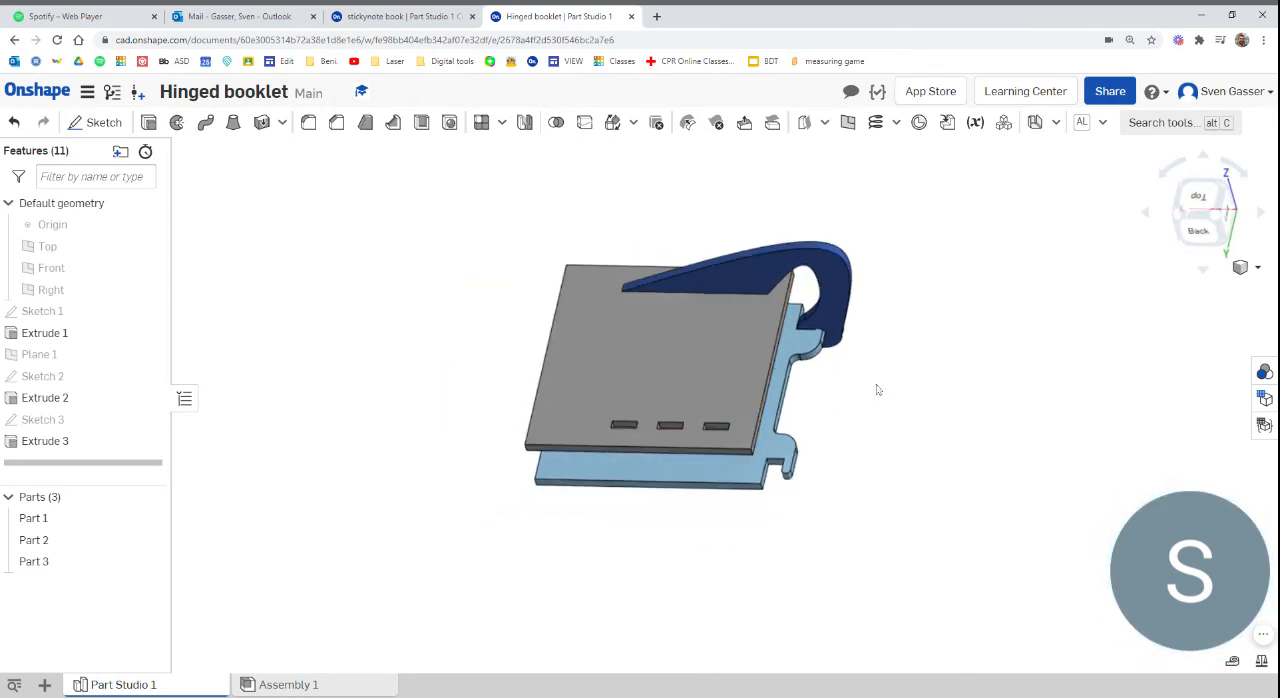
scroll(878, 388, up, 2)
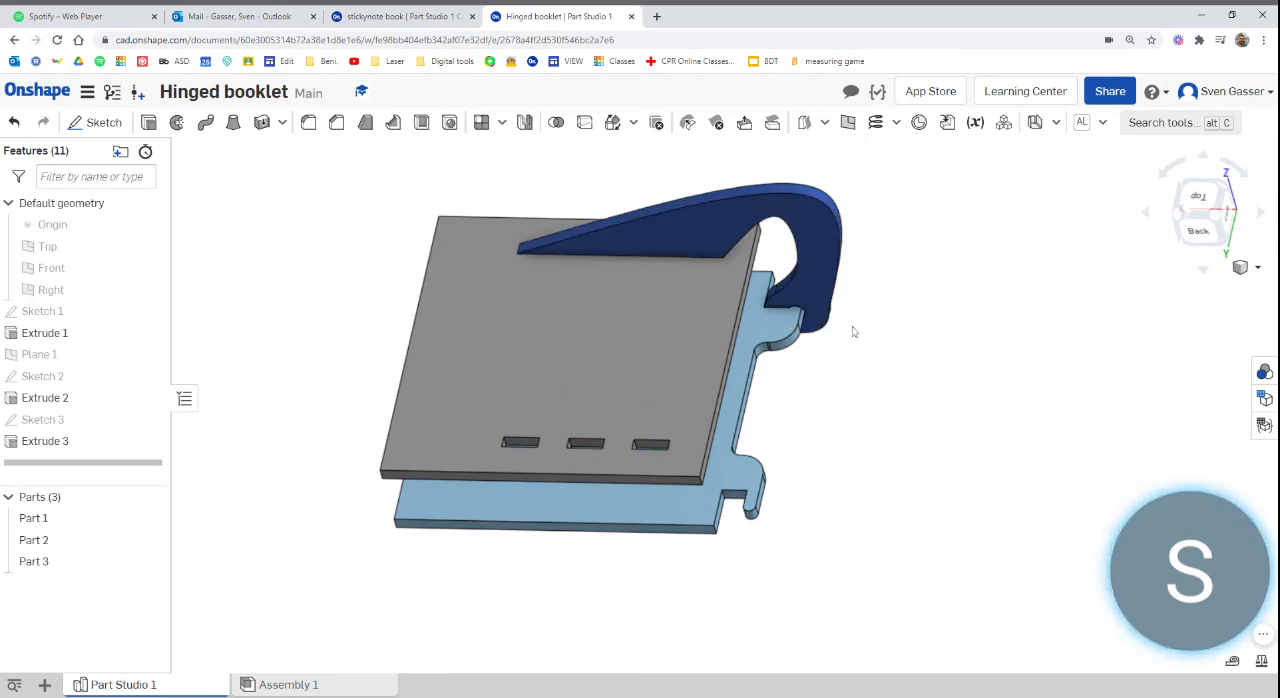
scroll(600, 332, down, 2)
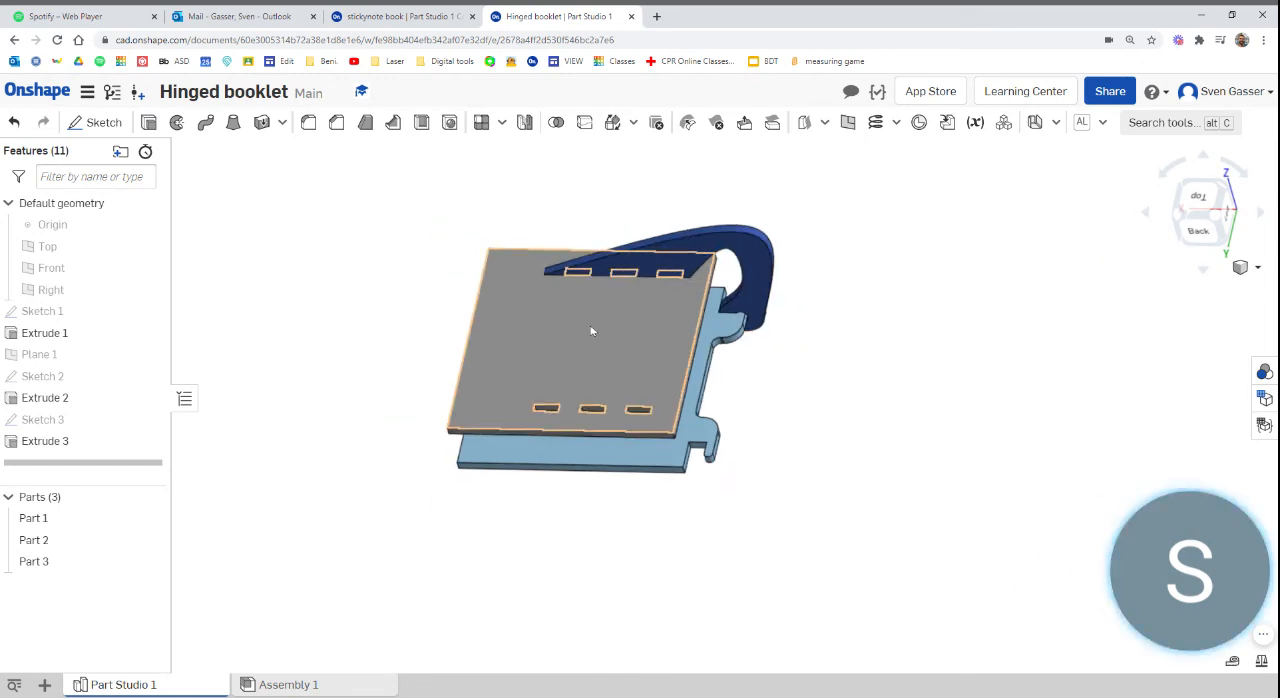
scroll(741, 245, up, 3)
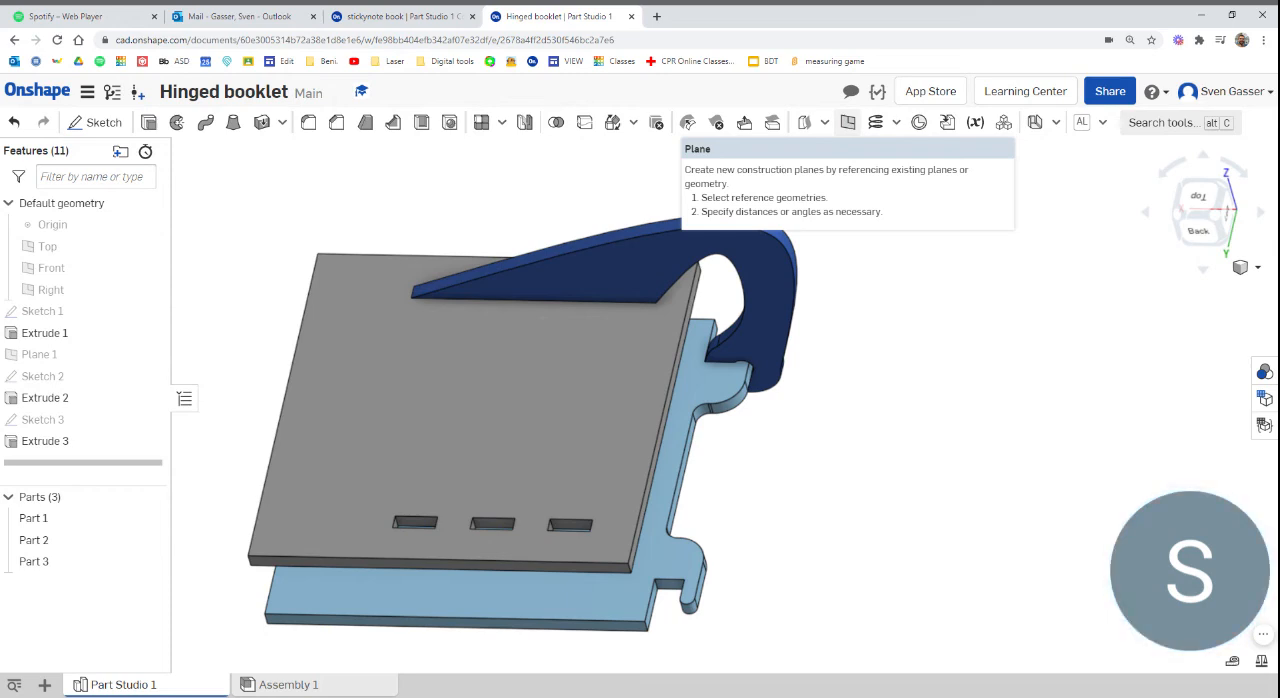
Start a three-point plane using the midpoints of both covers' hinge-side edges as its first two points
click(848, 123)
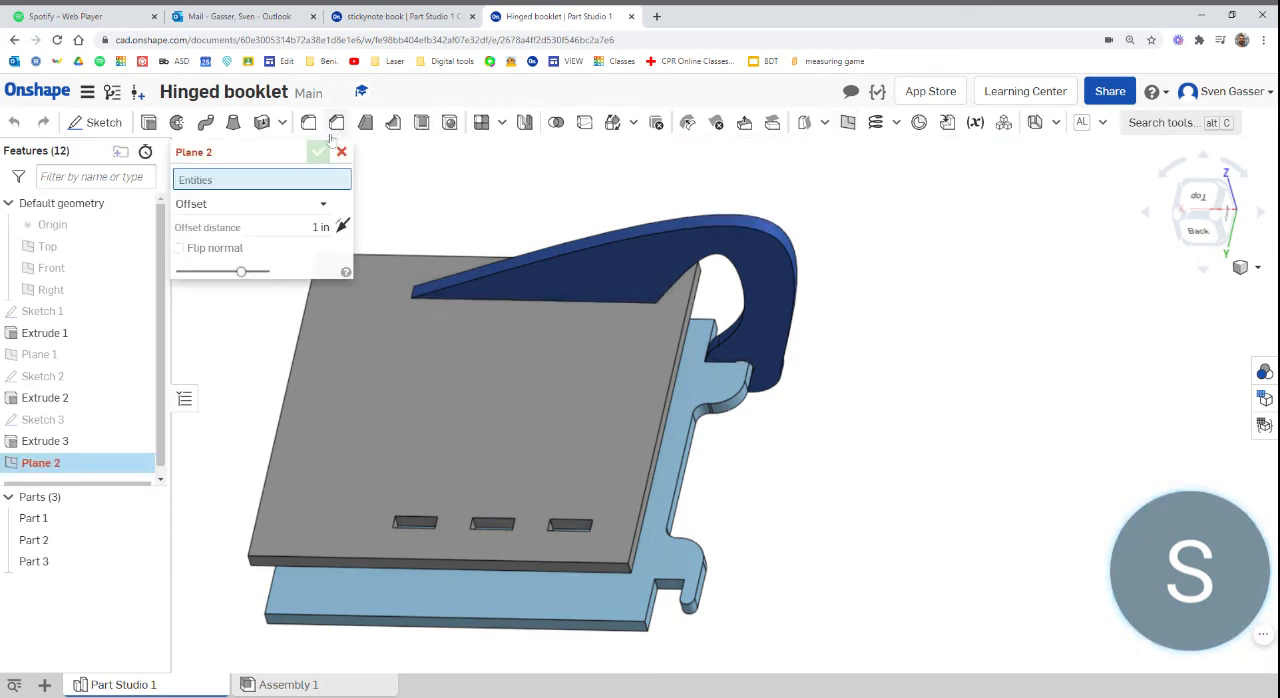
click(199, 206)
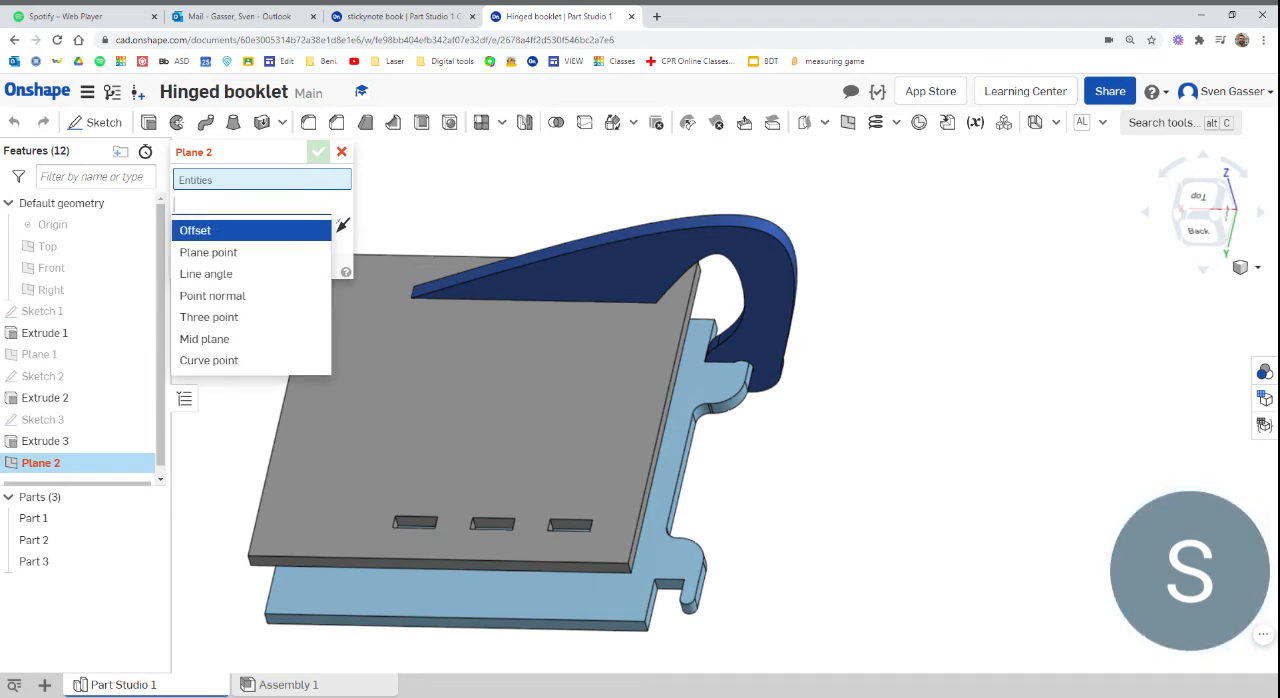
click(210, 317)
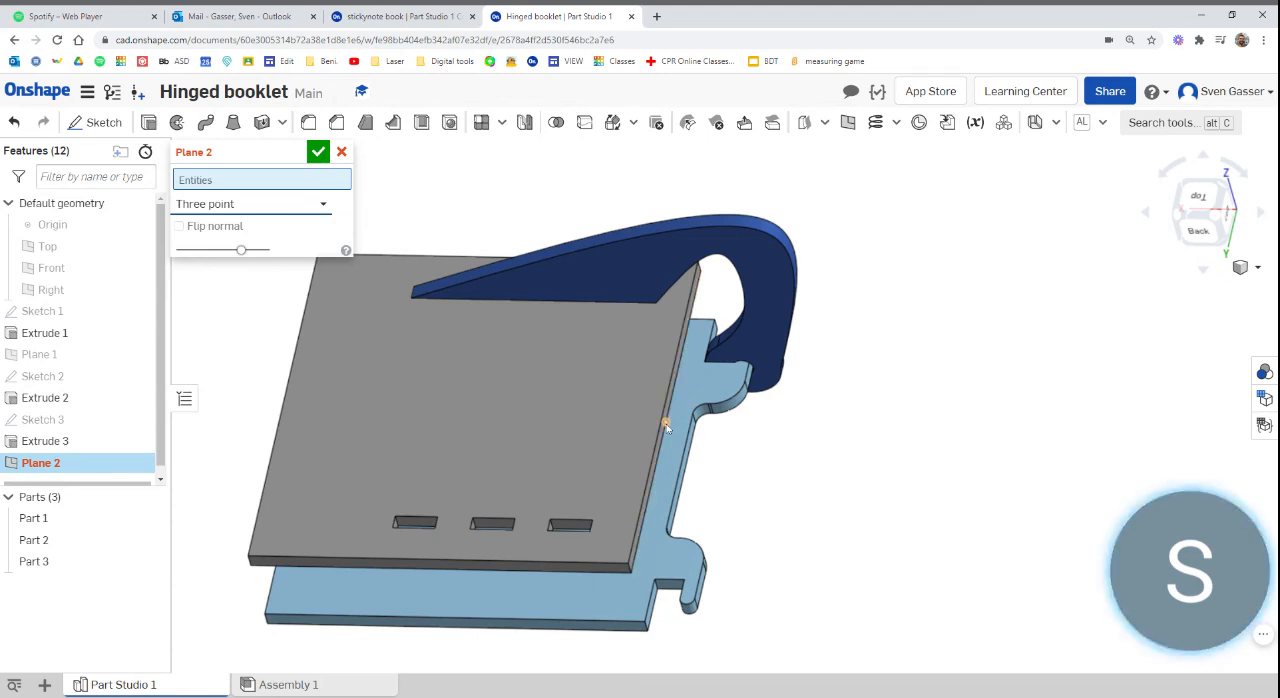
click(665, 424)
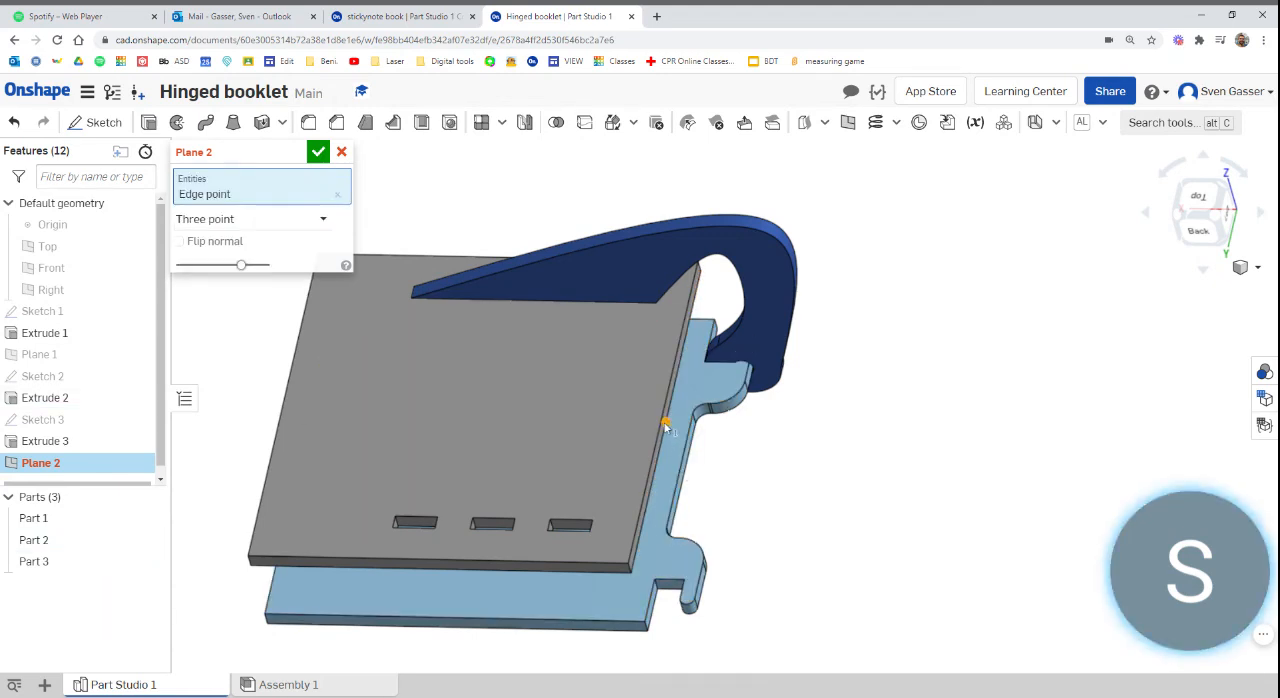
click(679, 473)
Try the midpoint of the first cover's edge opposite the hooks as the plane's third point, and remove it after checking the preview
scroll(766, 460, down, 3)
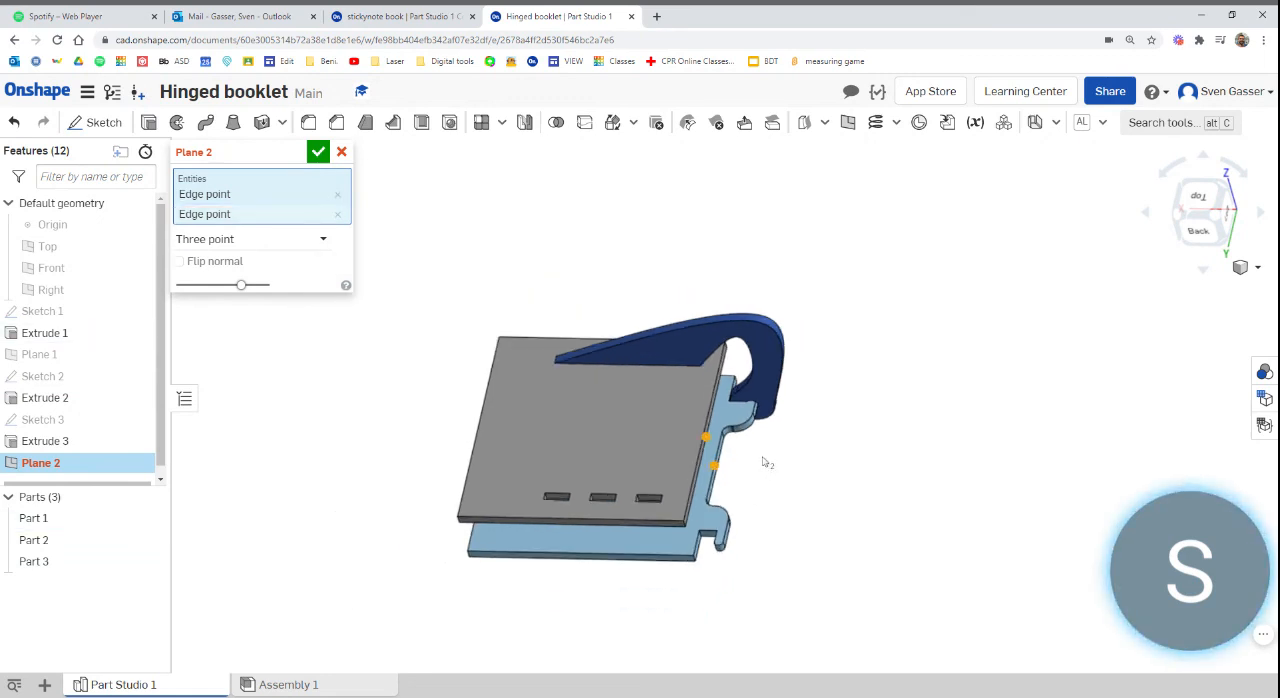
right_drag(766, 460, 578, 472)
scroll(497, 490, up, 5)
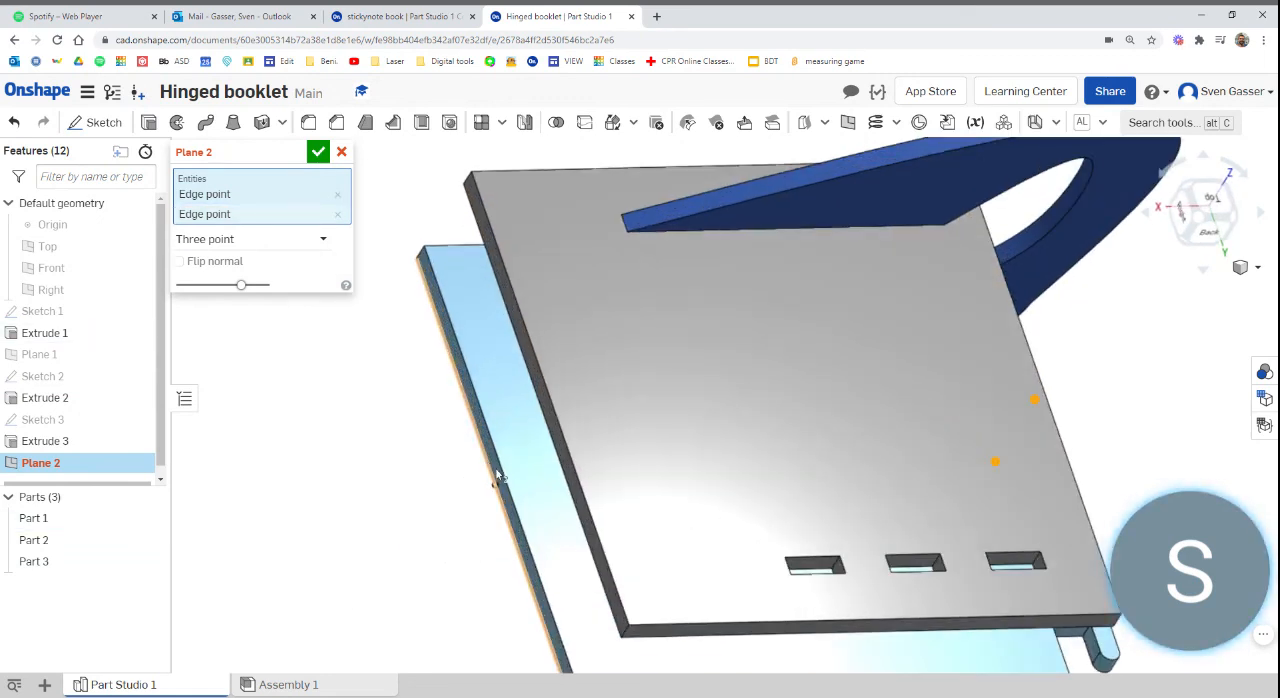
click(495, 488)
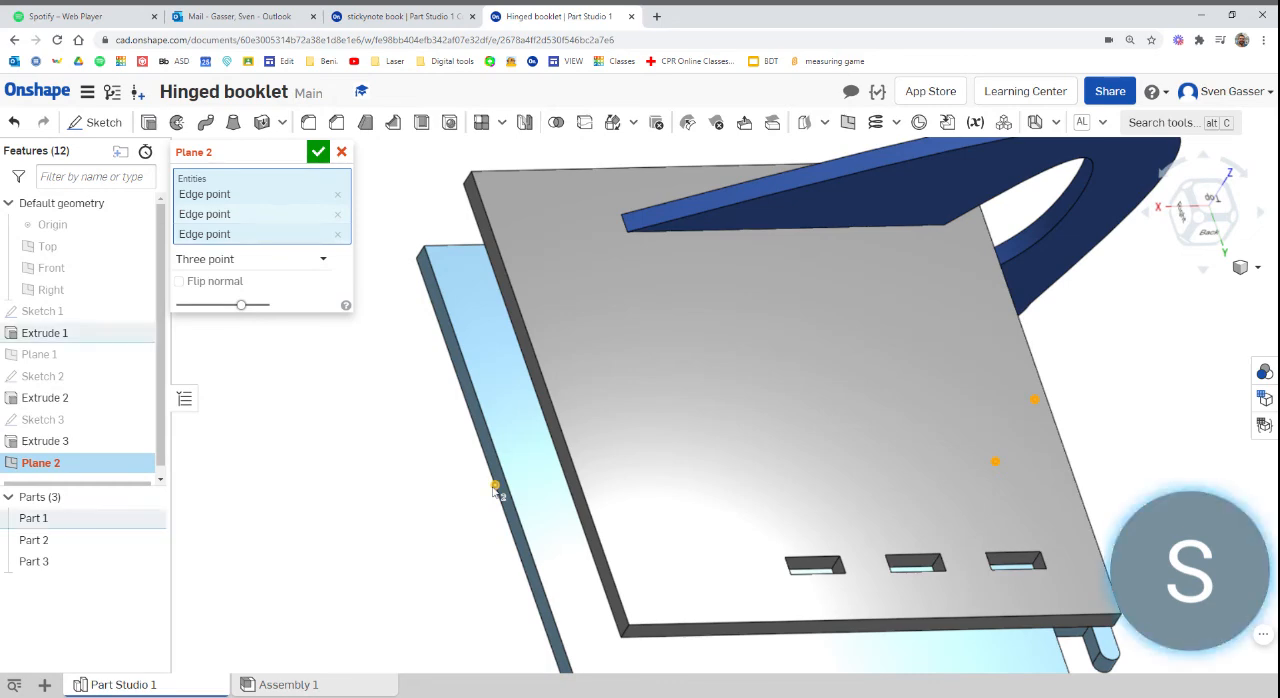
right_drag(495, 490, 510, 348)
scroll(592, 473, down, 5)
scroll(521, 356, up, 2)
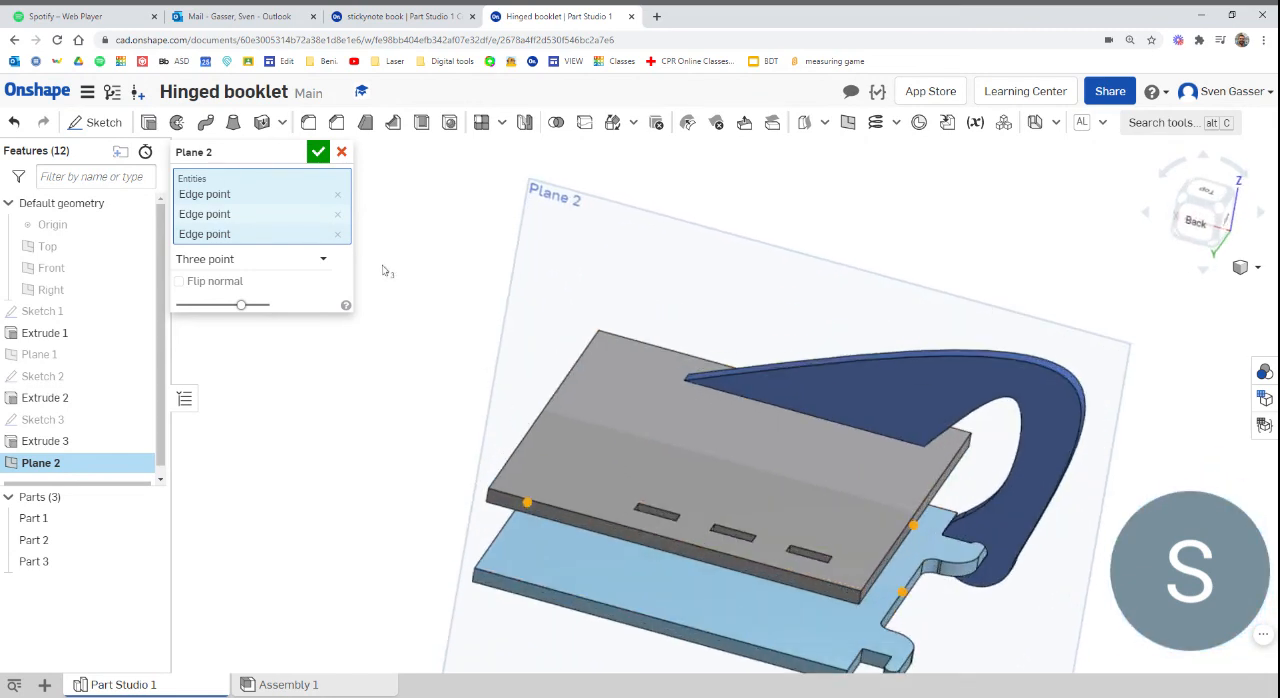
click(339, 237)
Try the midpoint of the second cover's long edge beside the open slots as the plane's third point, and remove it
right_drag(768, 498, 736, 451)
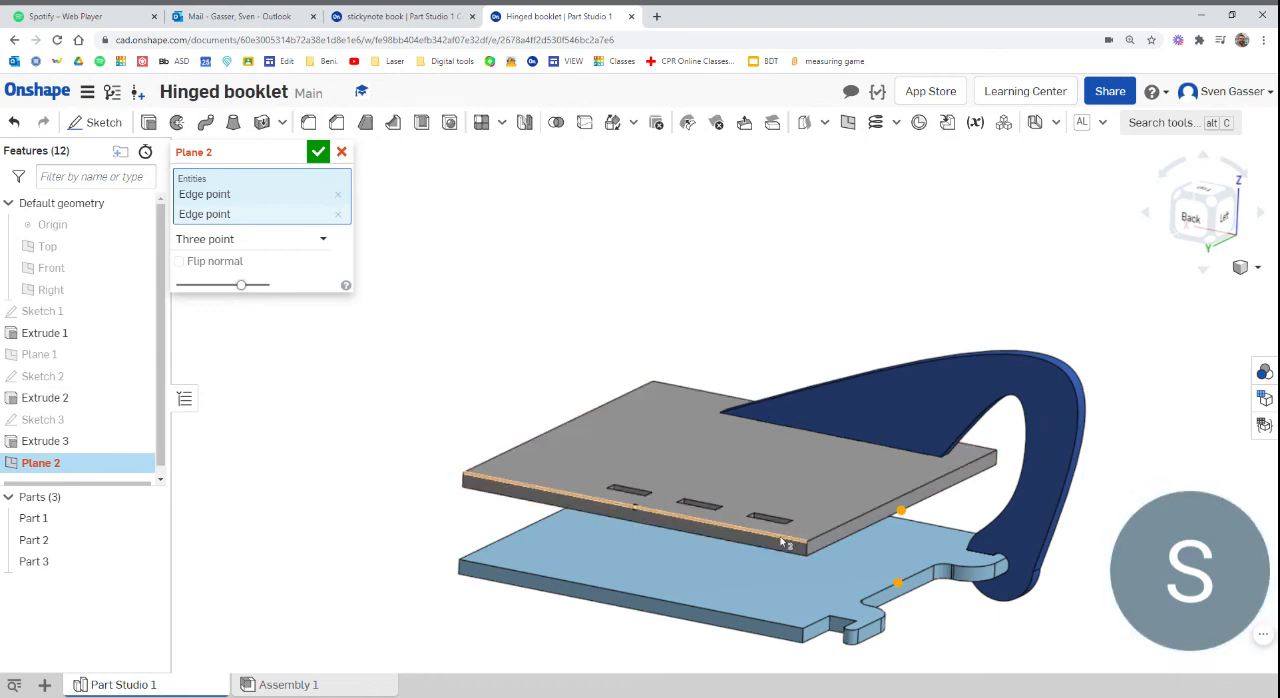
click(636, 513)
right_drag(636, 513, 554, 512)
click(338, 234)
Complete the three-point mid-plane using the midpoint of the second cover's edge opposite the hinge side as its third point
right_drag(450, 300, 480, 343)
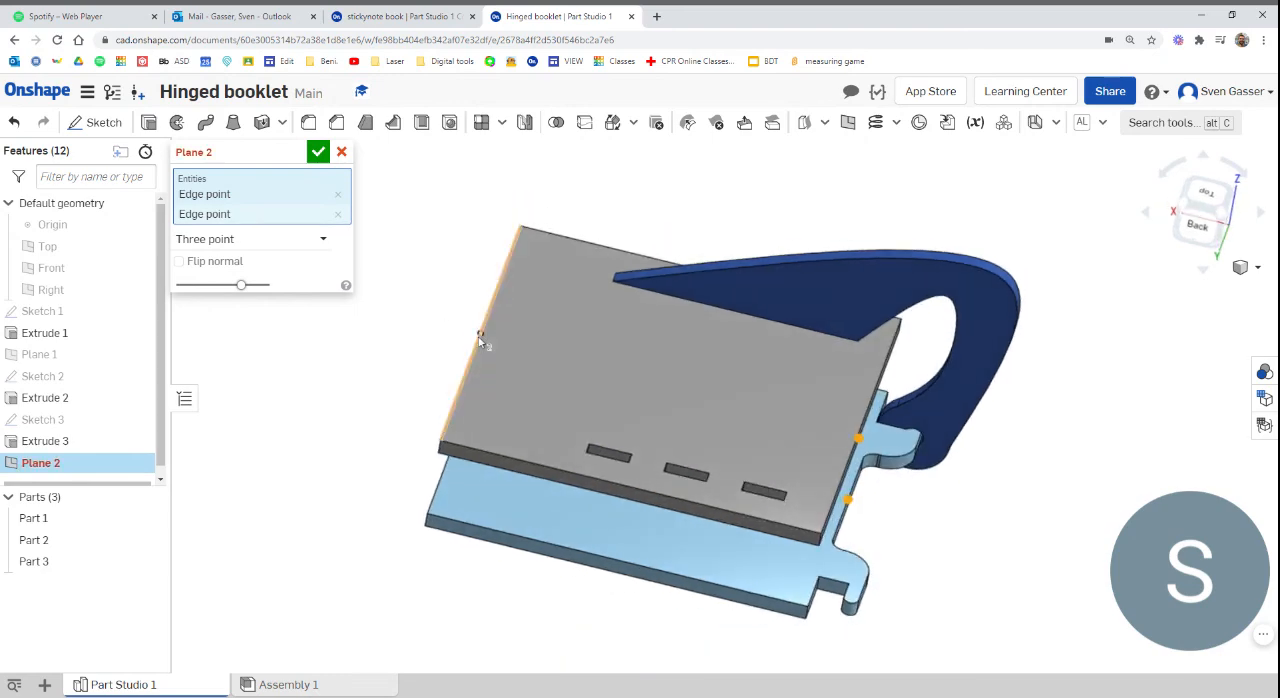
click(481, 336)
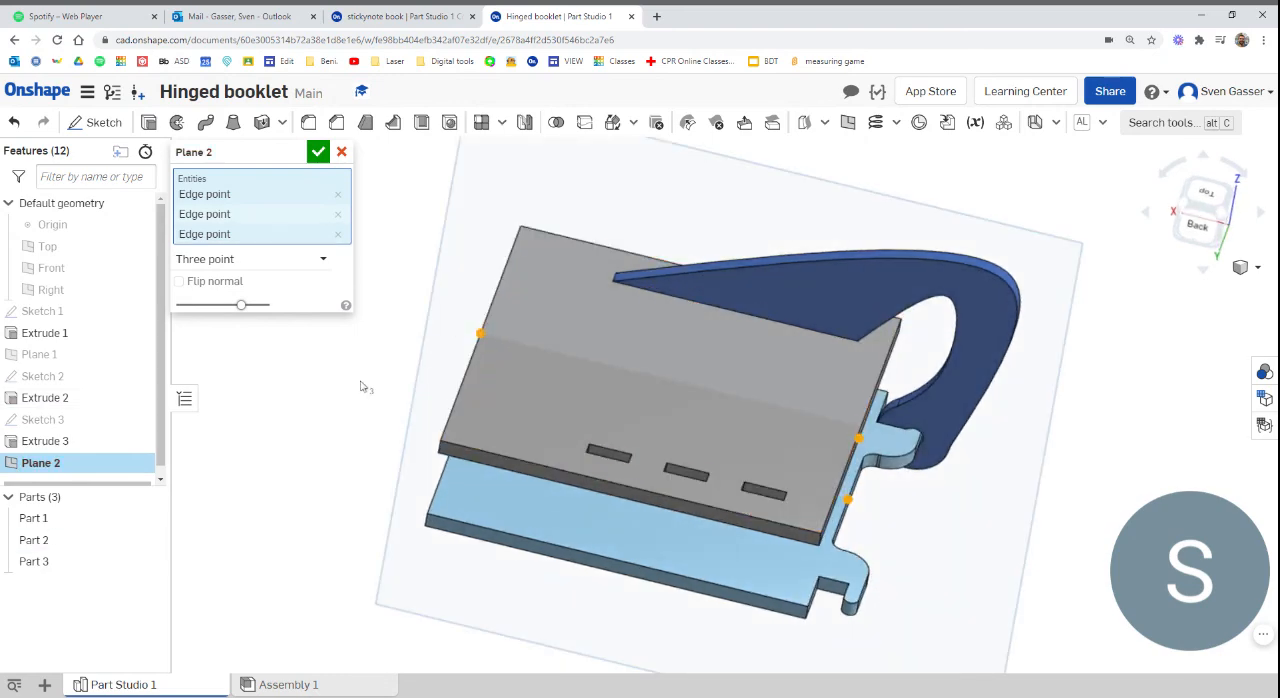
click(317, 152)
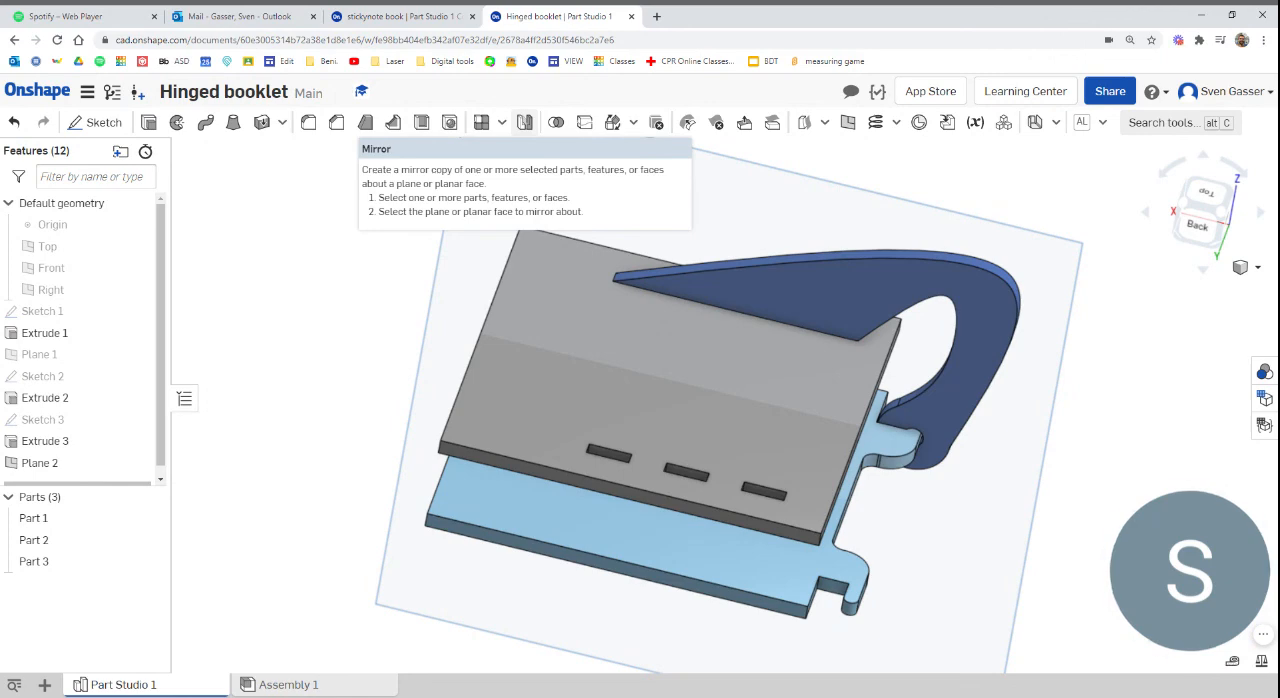
Mirror the hinge piece about the mid-plane as a new part, and hide the plane
click(525, 123)
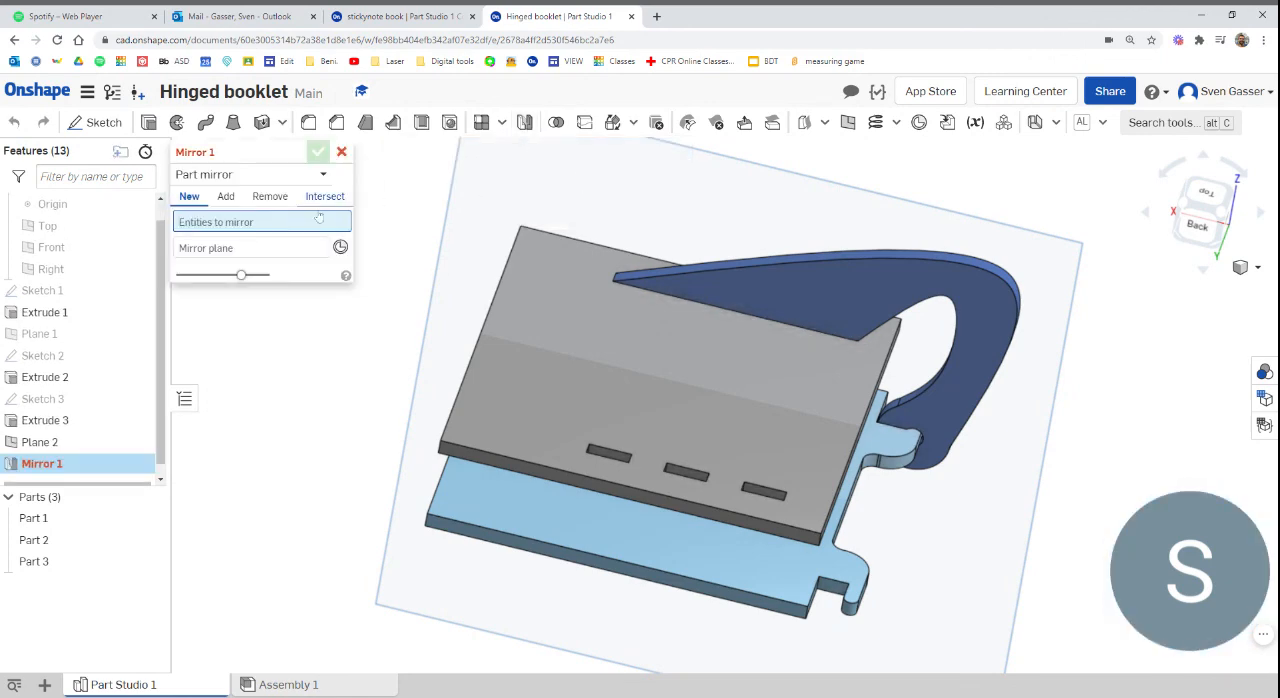
click(987, 293)
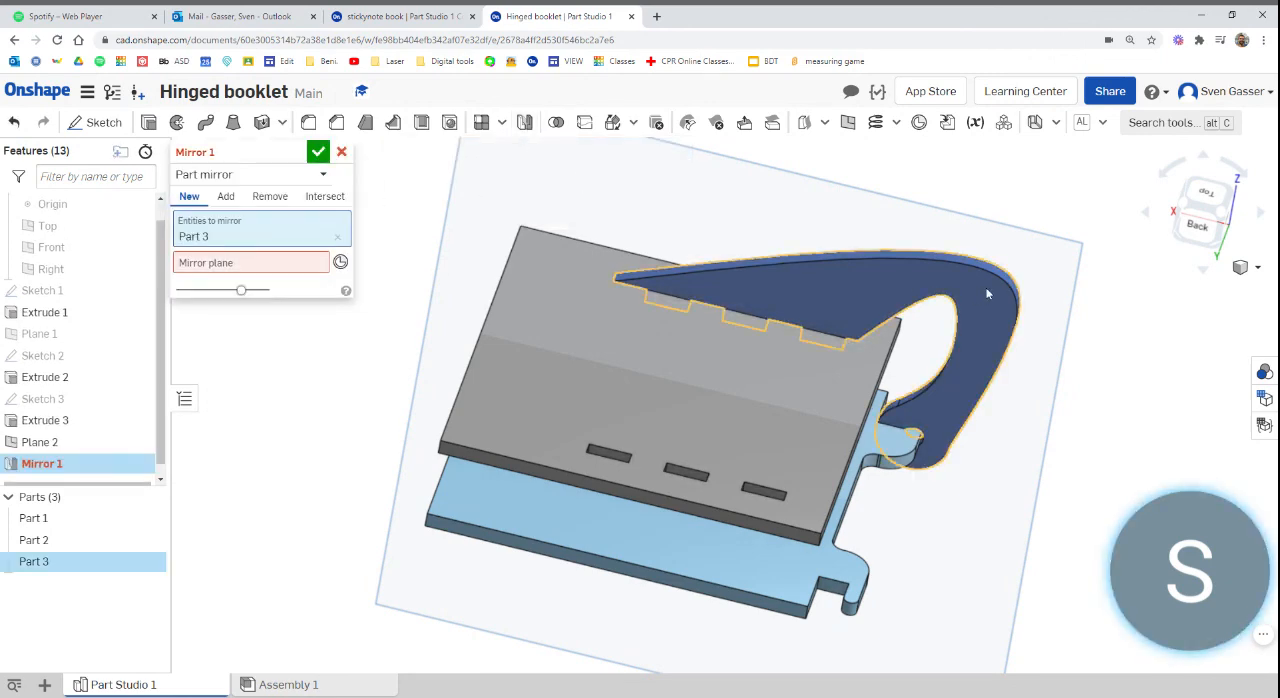
click(249, 265)
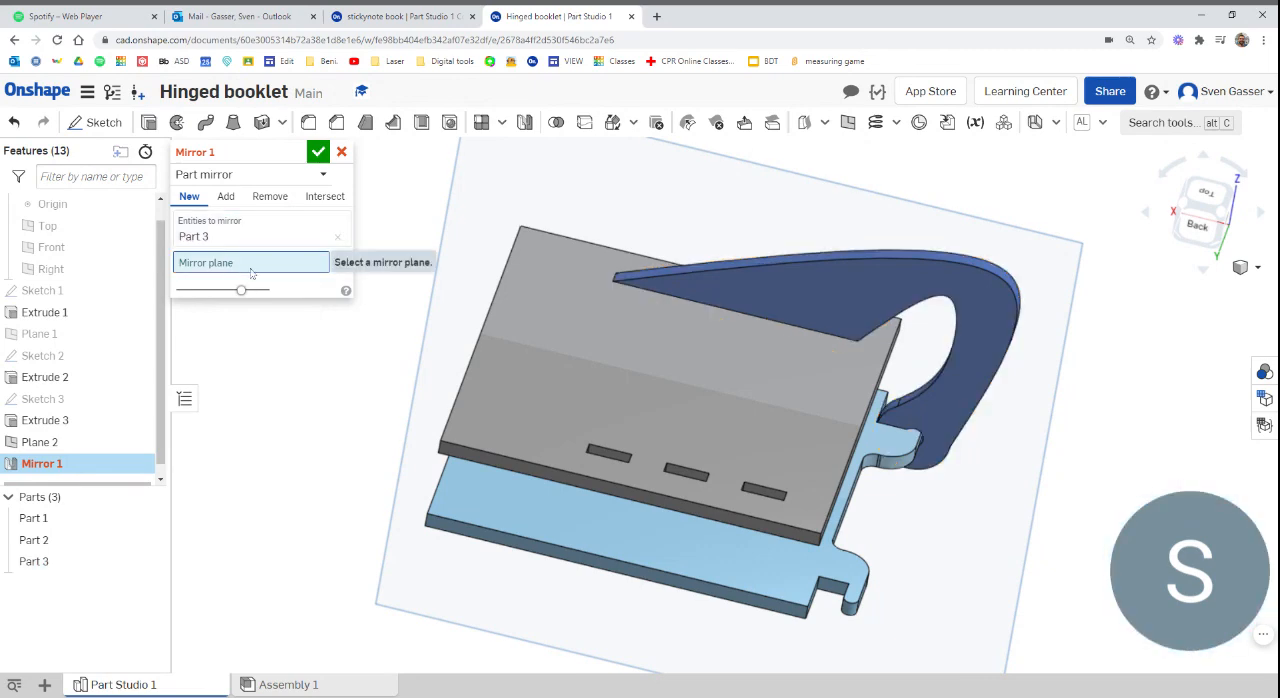
click(502, 177)
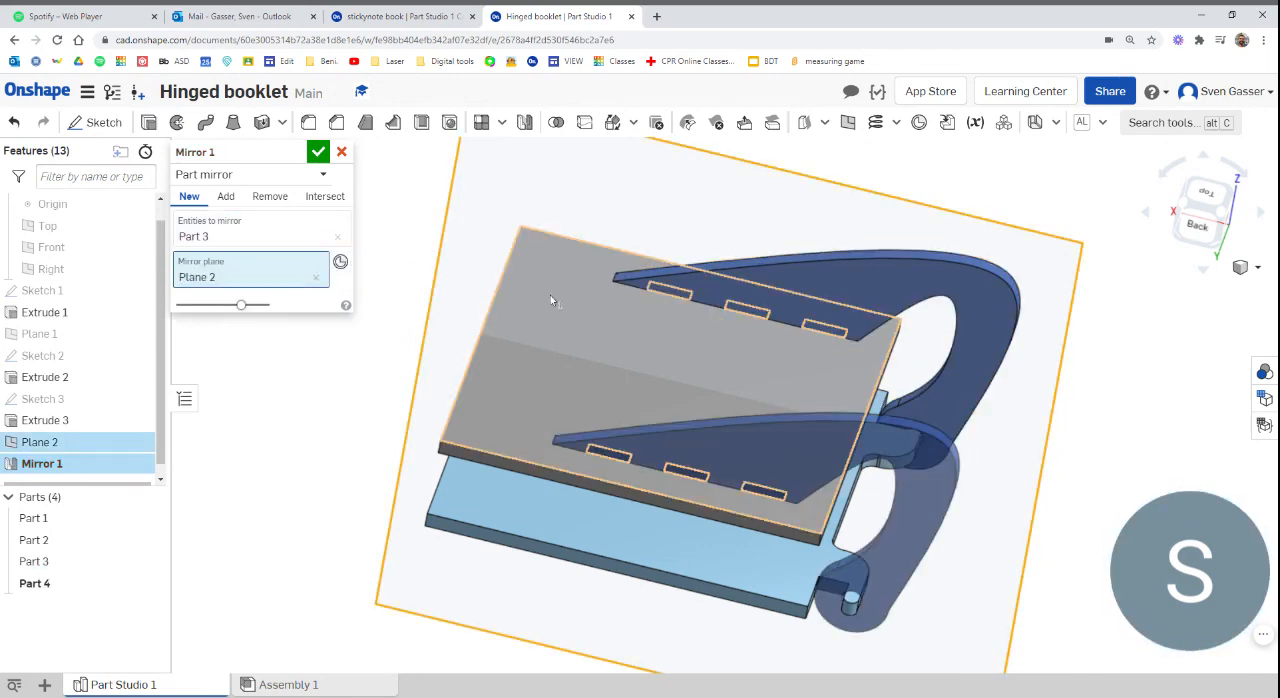
right_drag(550, 295, 293, 229)
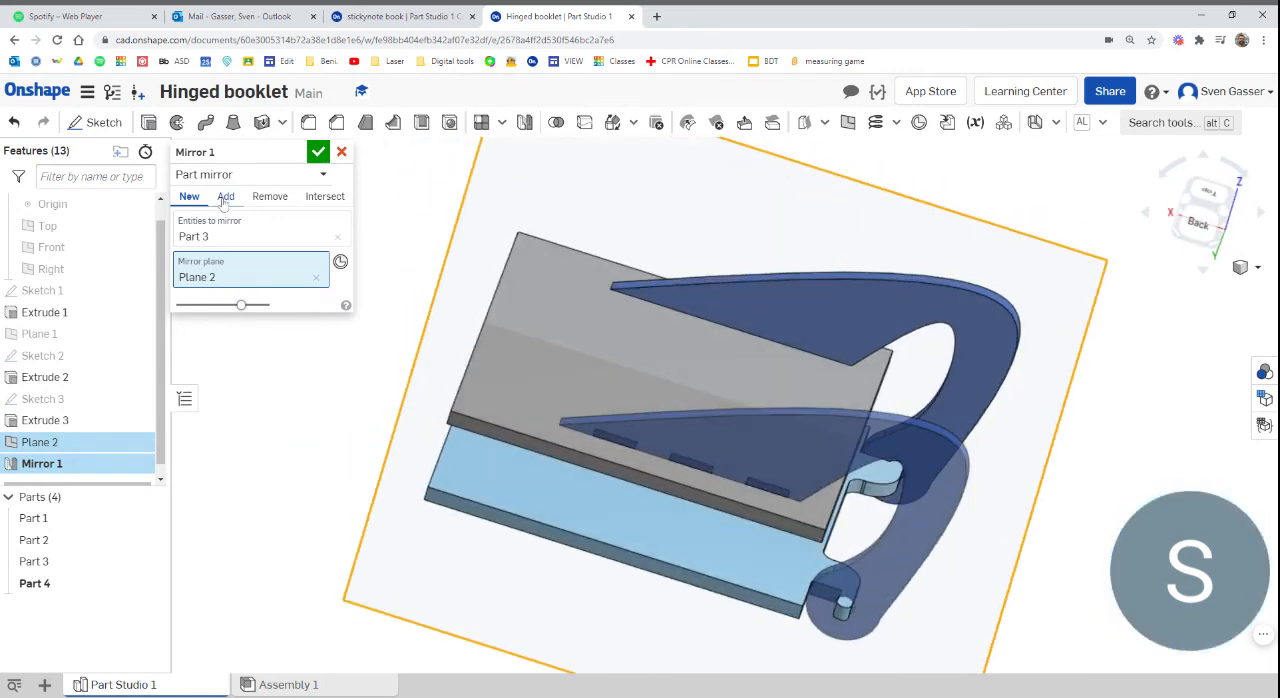
click(318, 152)
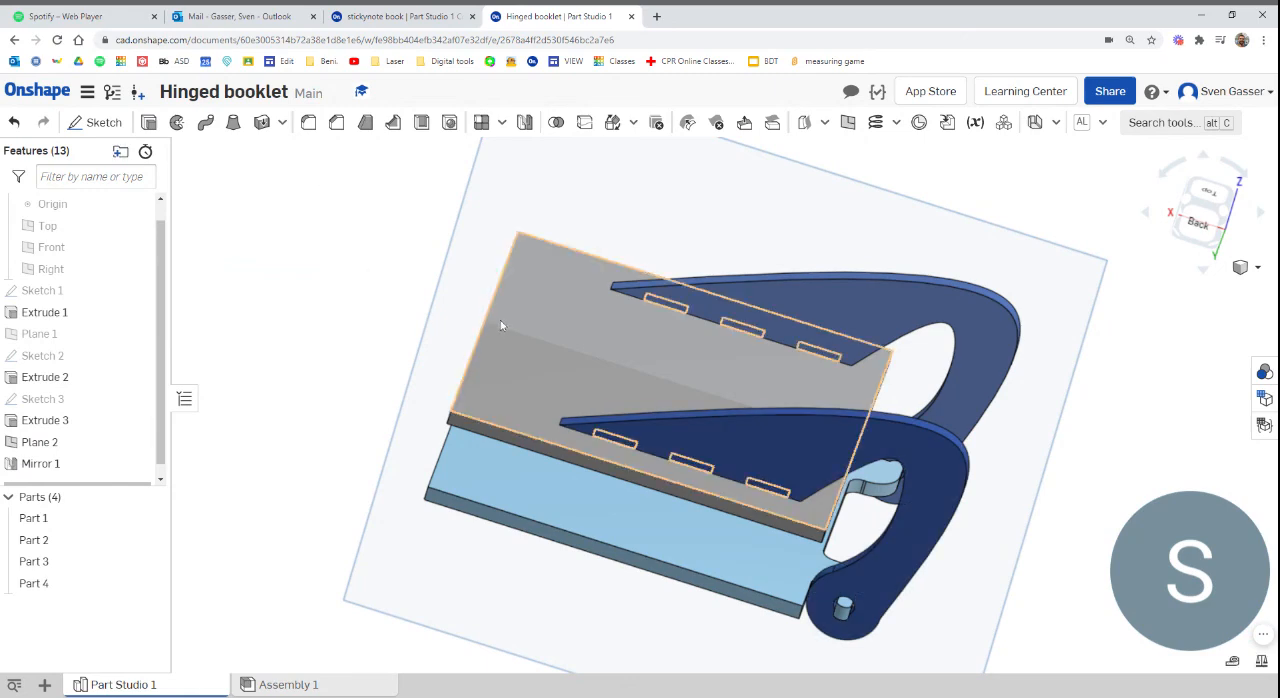
click(146, 443)
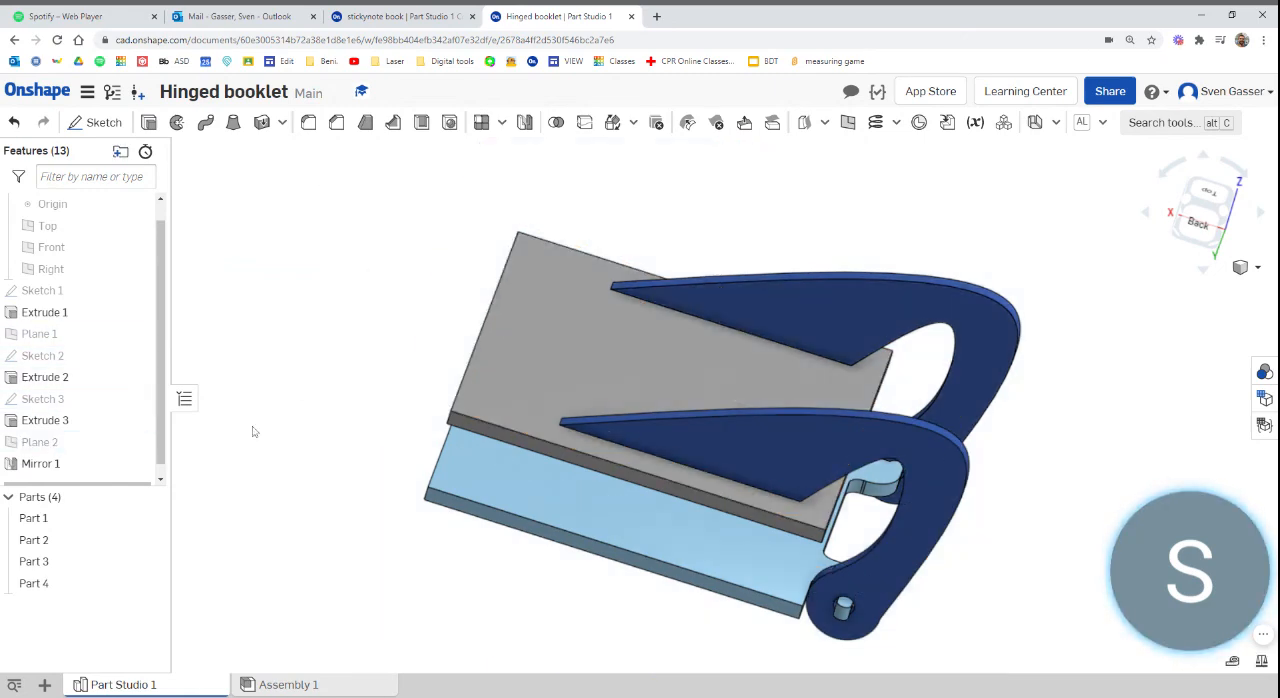
Examine the second cover's large outer face and how both hinges sit in its slots
right_drag(459, 357, 563, 403)
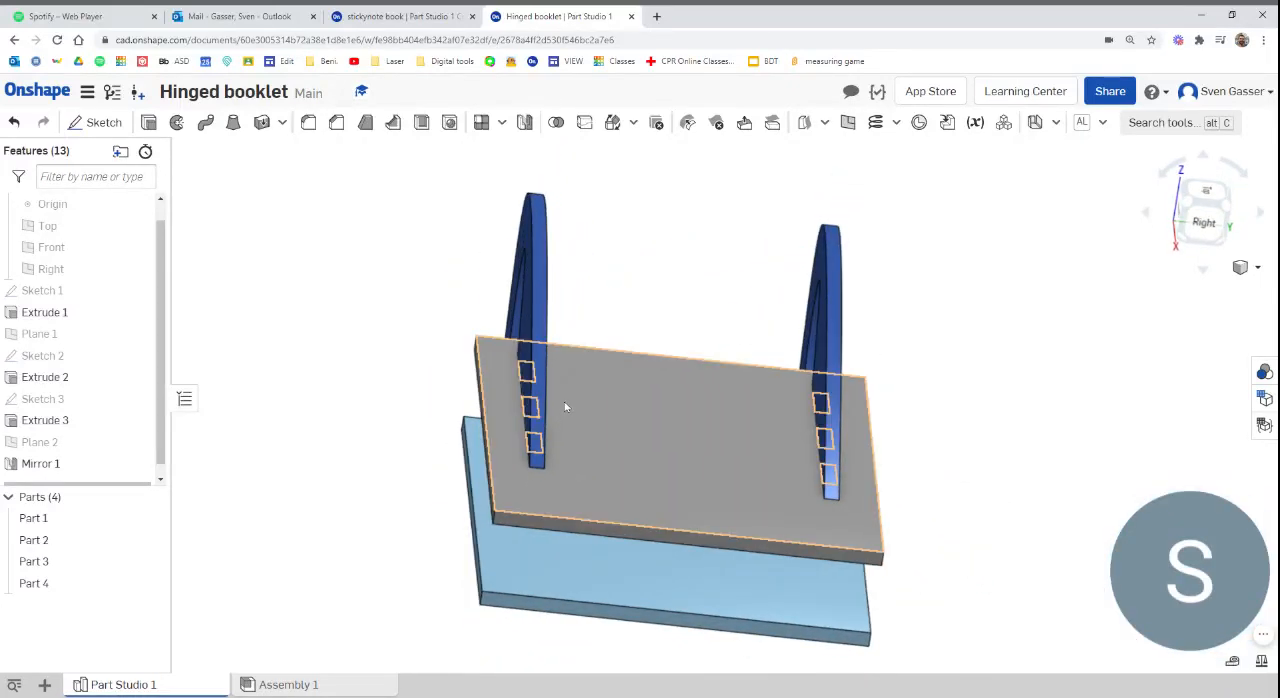
scroll(612, 393, down, 3)
scroll(612, 393, up, 3)
click(606, 420)
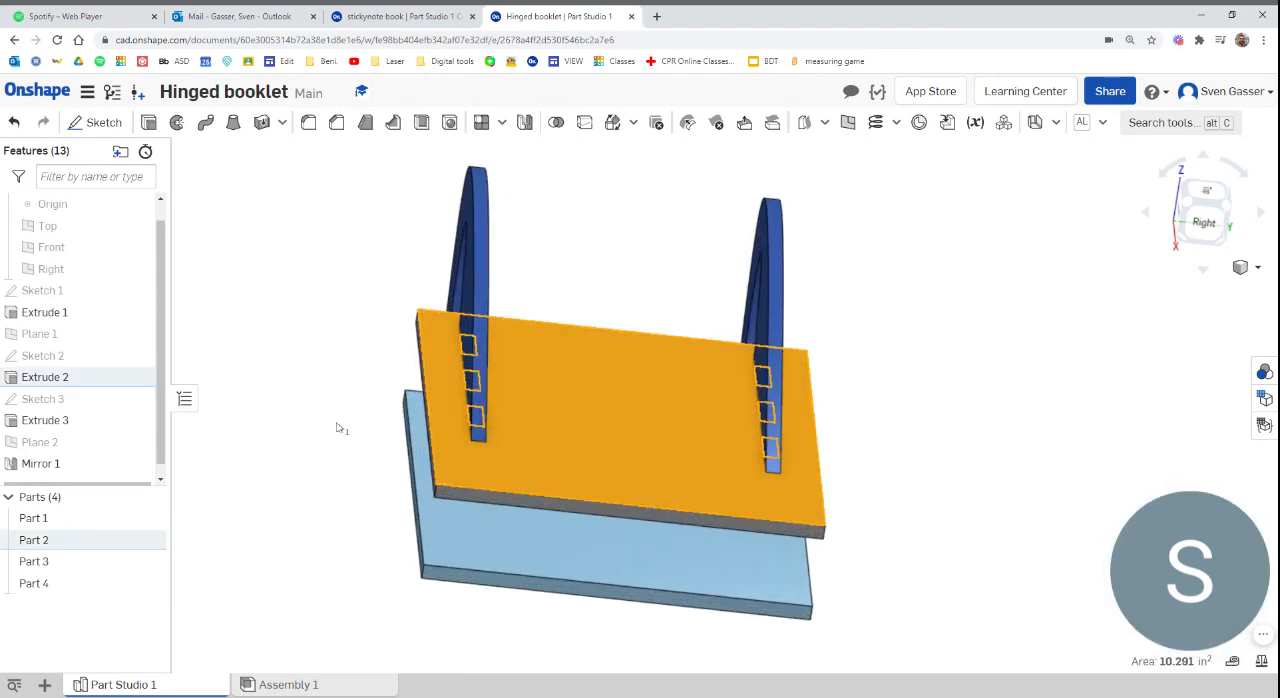
right_drag(321, 434, 307, 512)
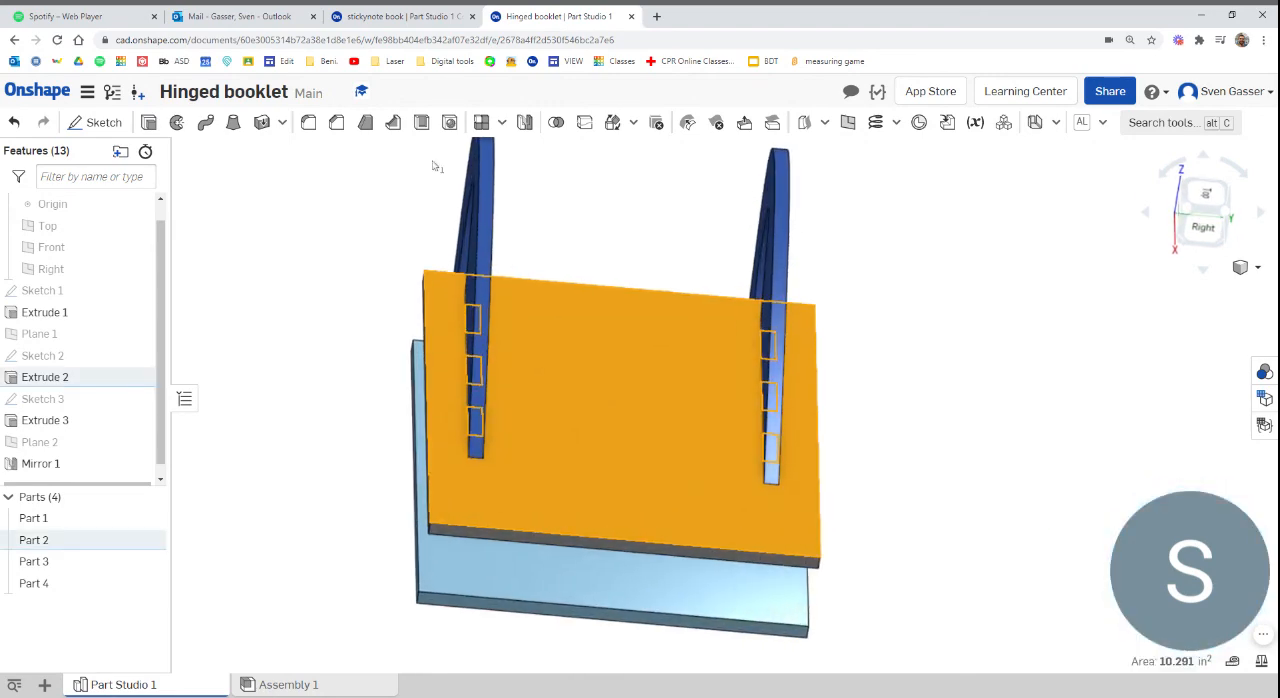
Switch to the stickynote book document and examine the hinges in Part Studio 1 and the cover's decorative cutouts in Part Studio 1 Copy 2
click(400, 16)
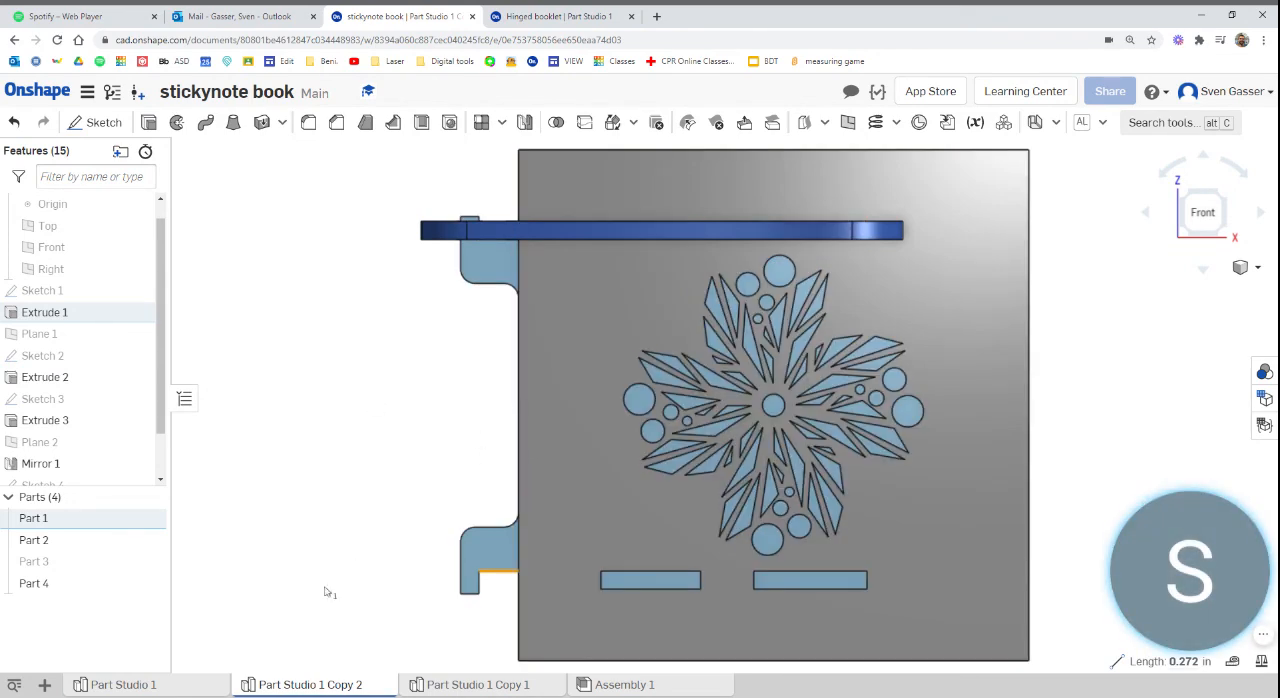
click(183, 686)
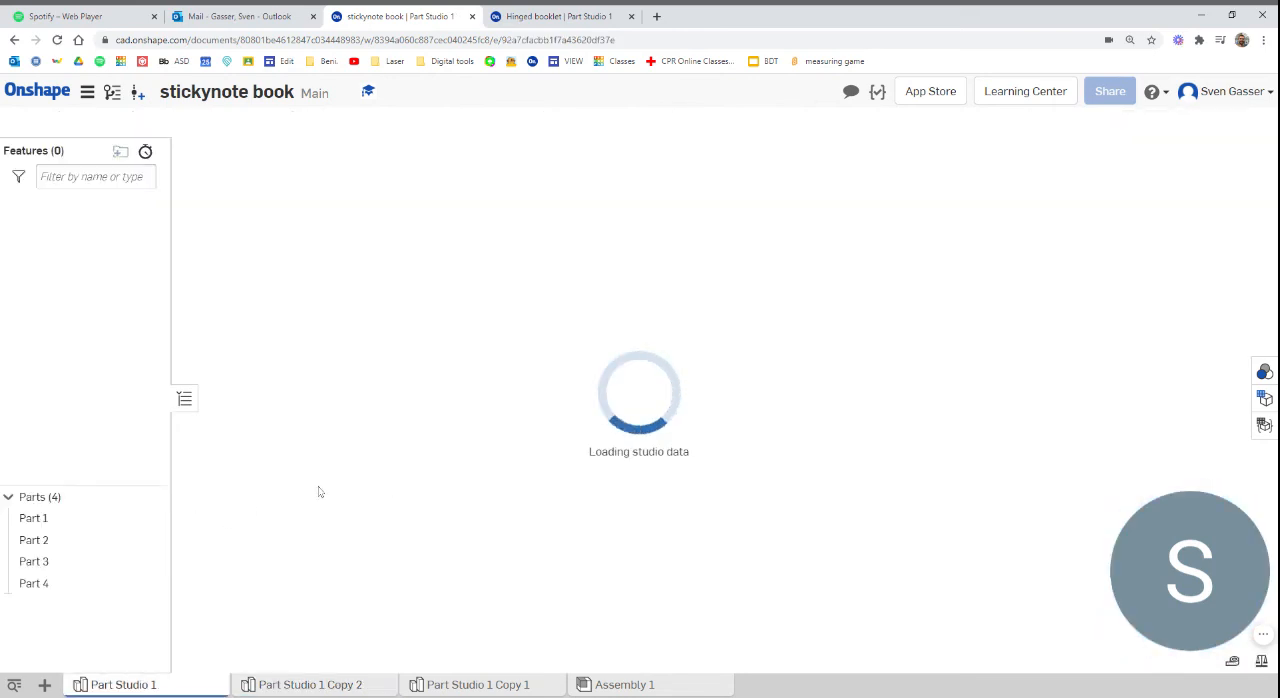
right_drag(380, 503, 388, 454)
click(380, 502)
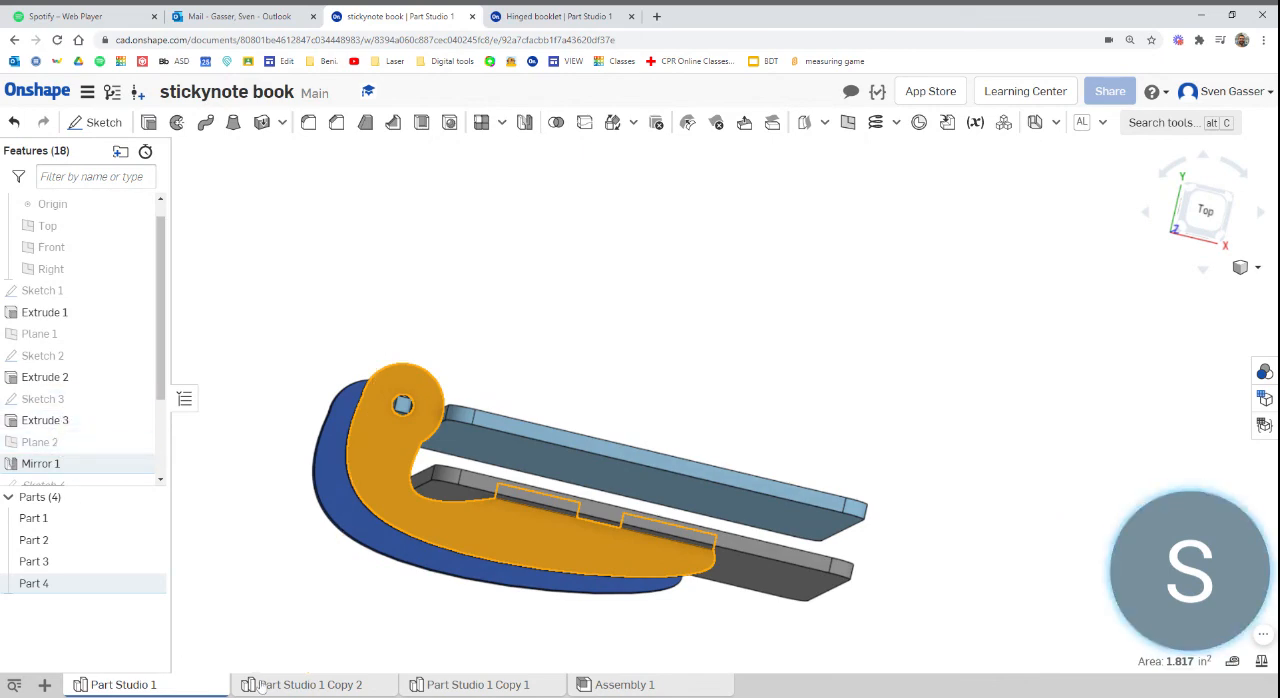
click(300, 685)
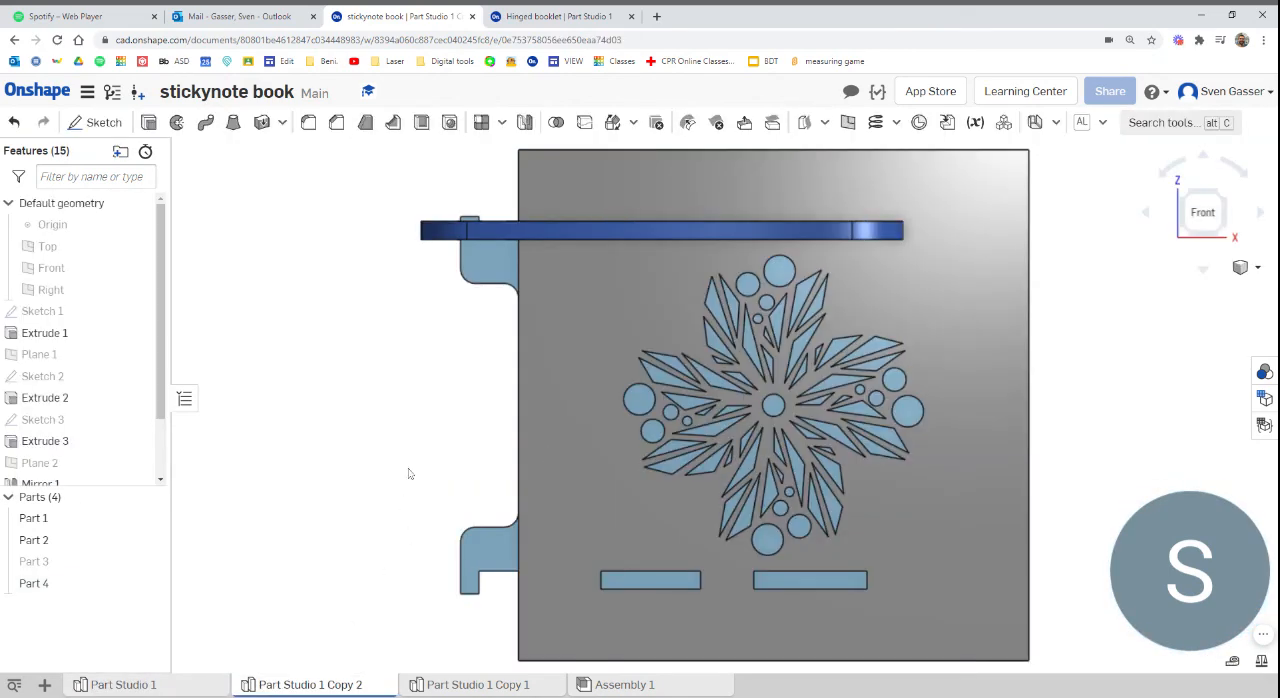
scroll(408, 473, down, 3)
scroll(568, 450, up, 3)
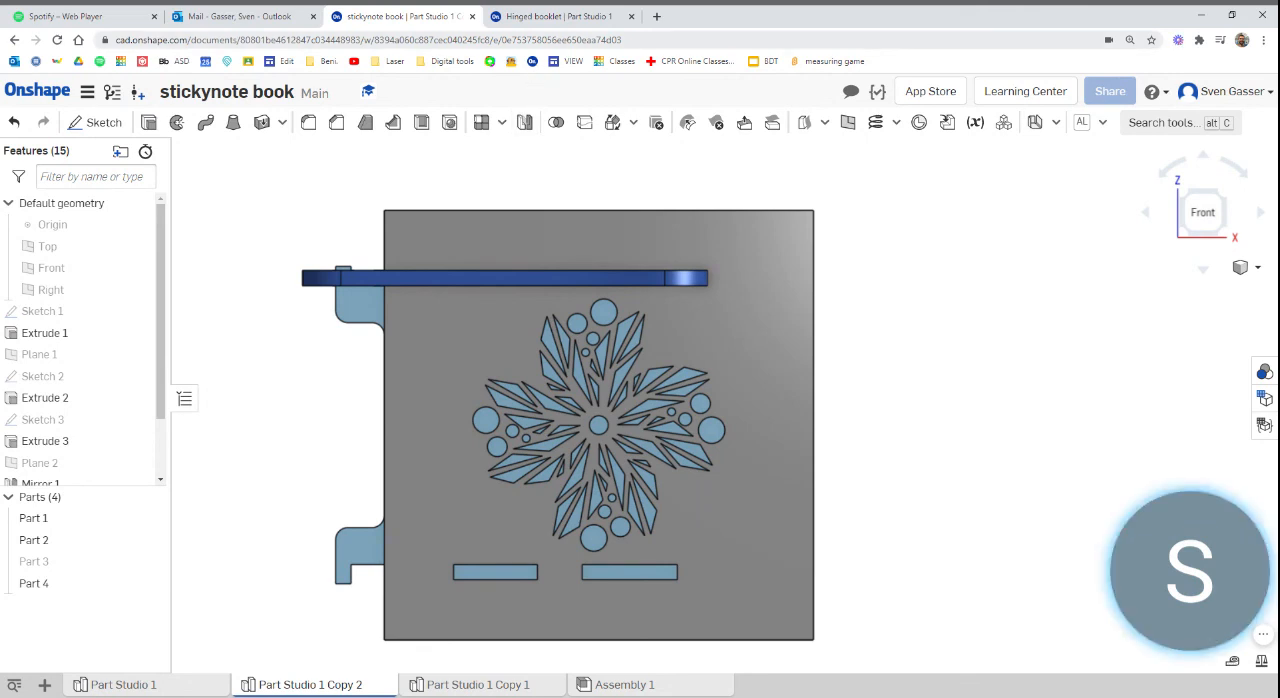
Return to the Hinged booklet document and clear the selection of the second cover's outer face
click(549, 17)
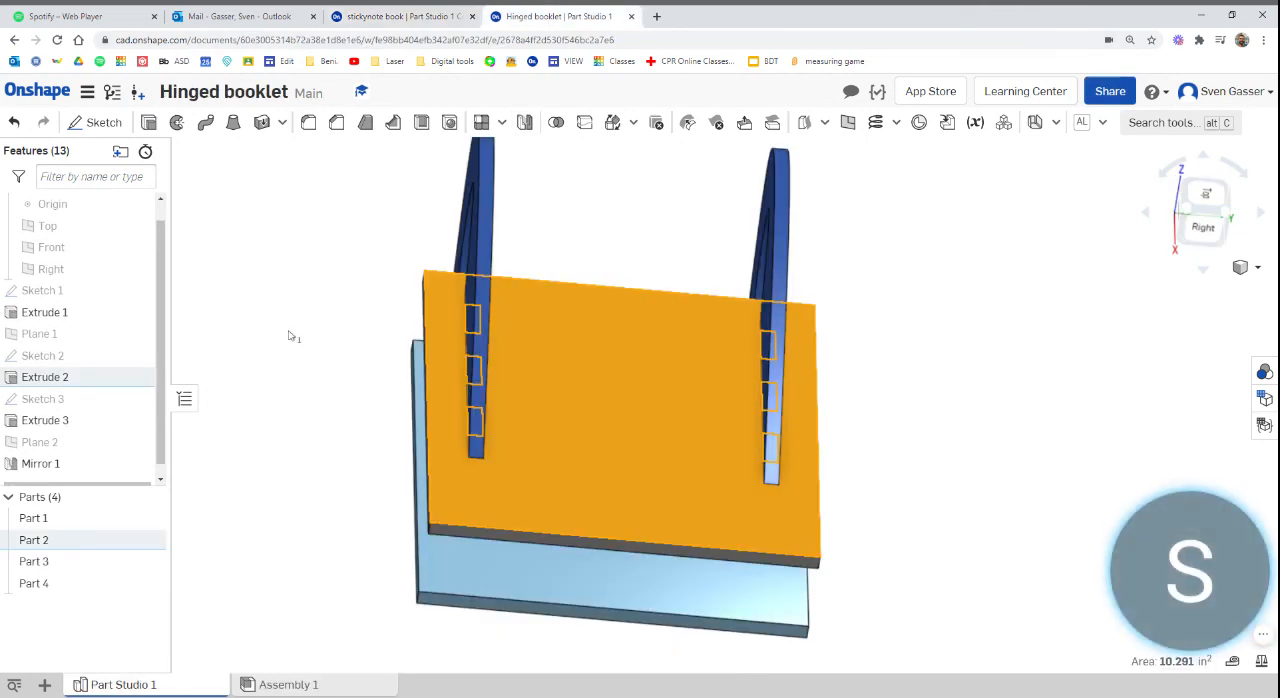
click(316, 342)
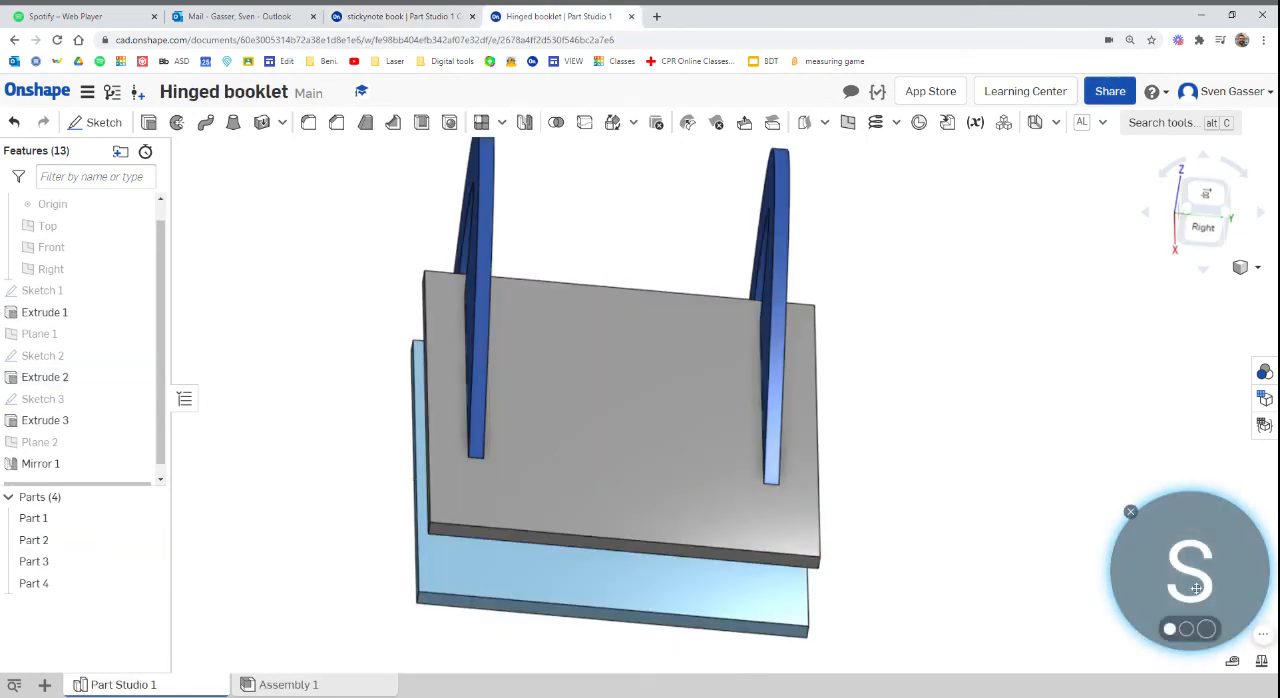
drag(1193, 580, 990, 560)
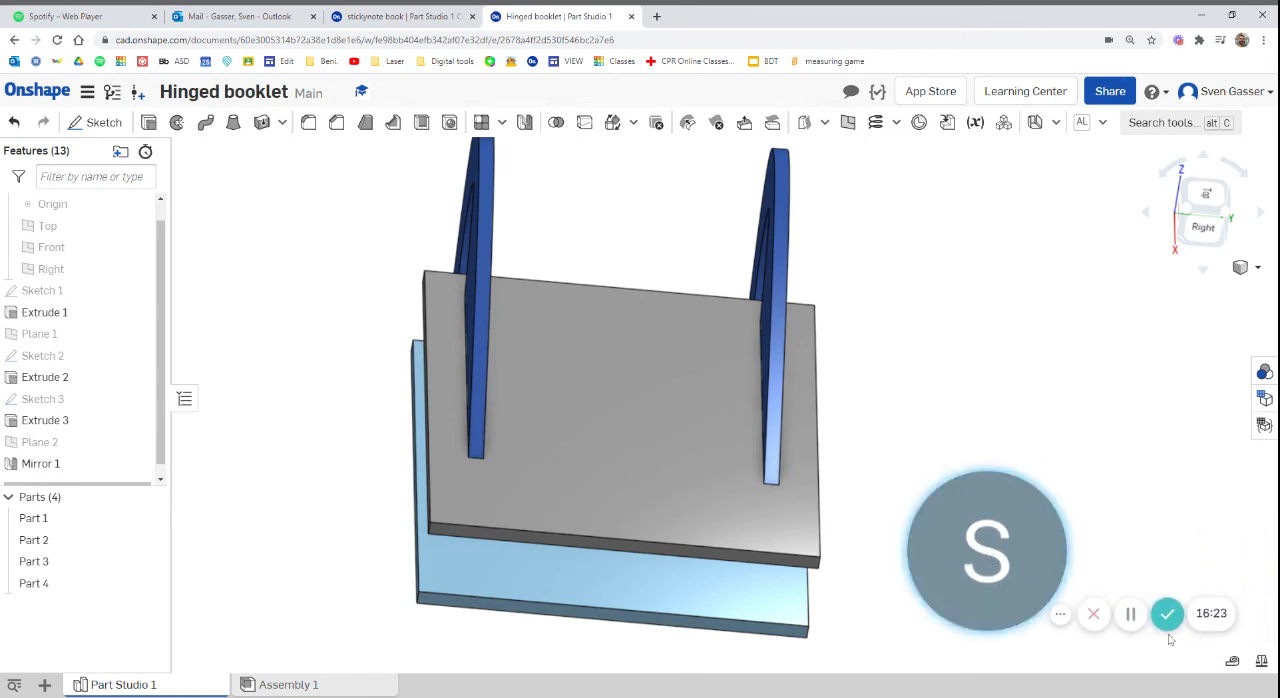